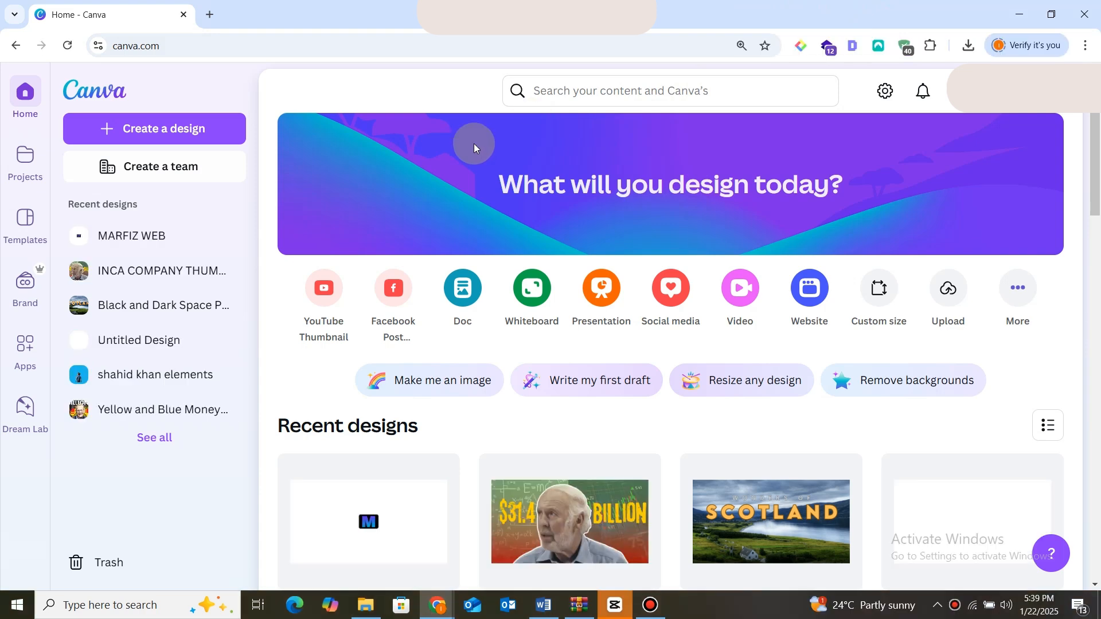
pyautogui.click(217, 127)
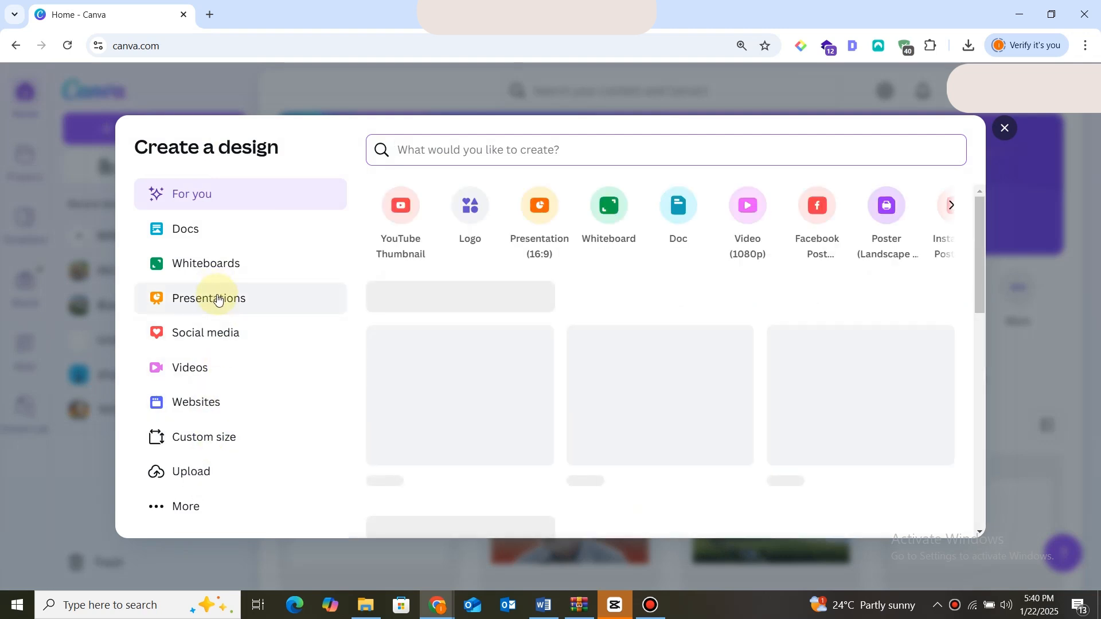
pyautogui.click(218, 298)
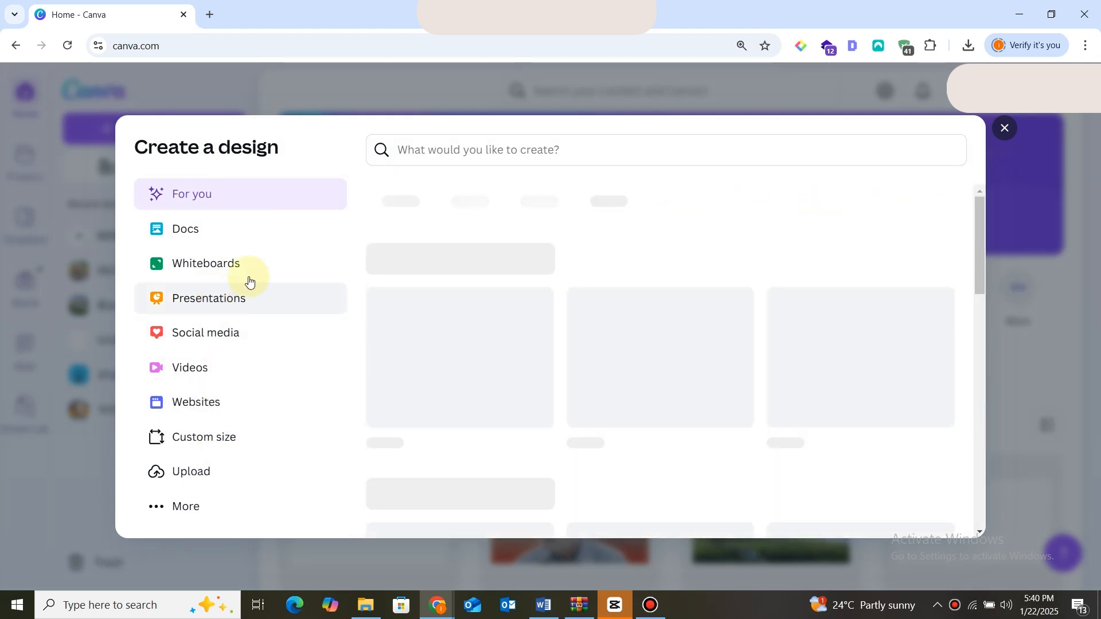
pyautogui.click(1008, 129)
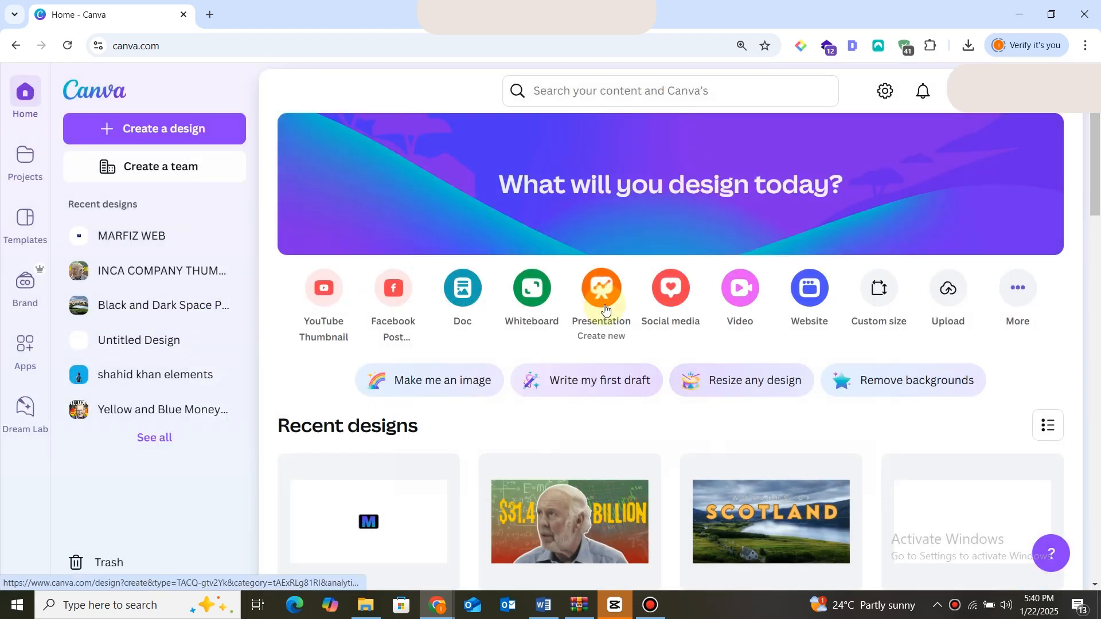
# Create a new blank presentation.
pyautogui.click(605, 309)
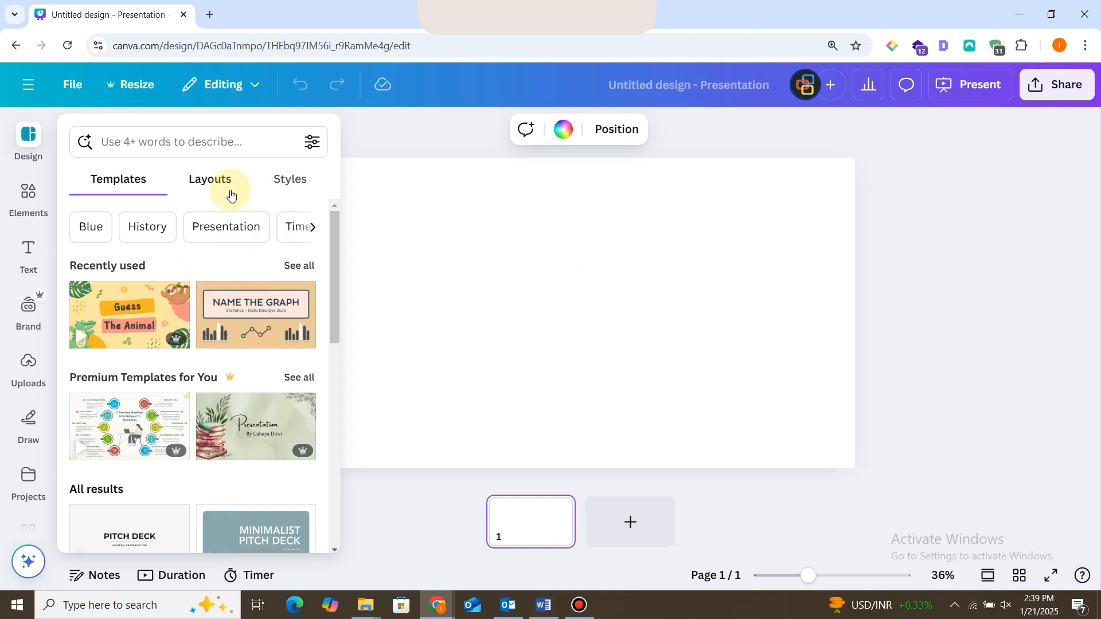
# Browse the available presentation templates and their category filters.
pyautogui.click(314, 227)
pyautogui.click(314, 227)
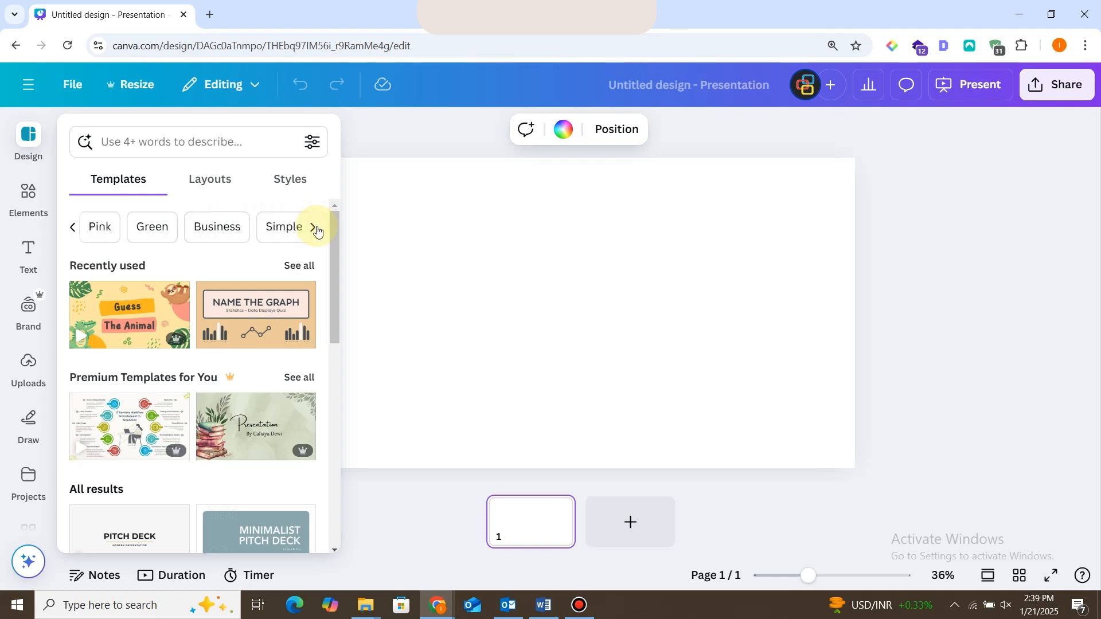
pyautogui.moveTo(332, 232); pyautogui.dragTo(323, 502)
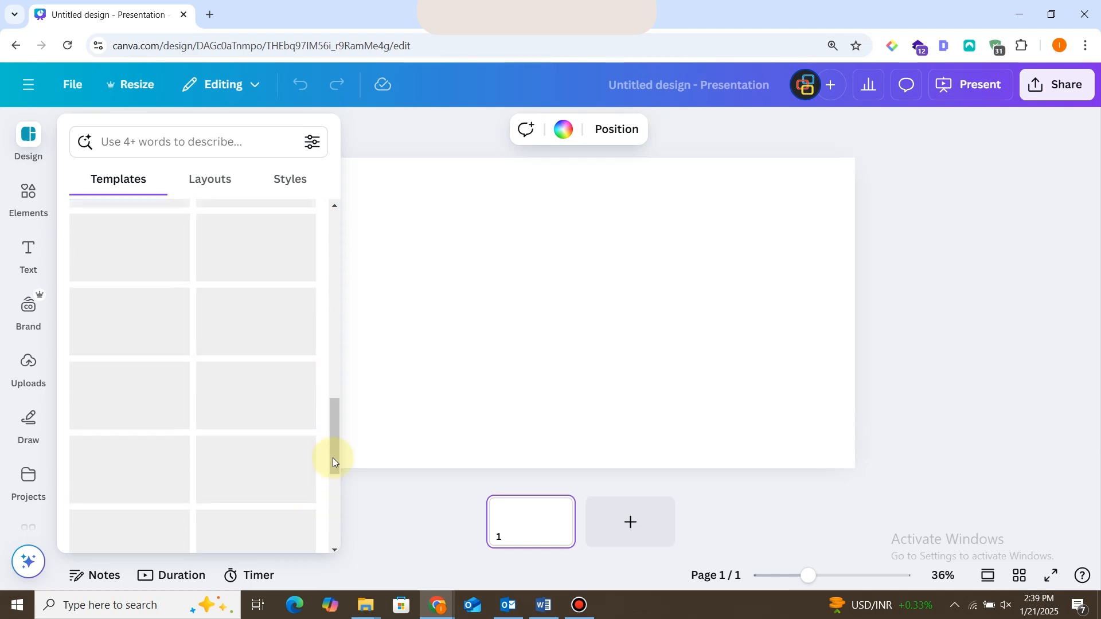
pyautogui.moveTo(332, 458); pyautogui.dragTo(313, 345)
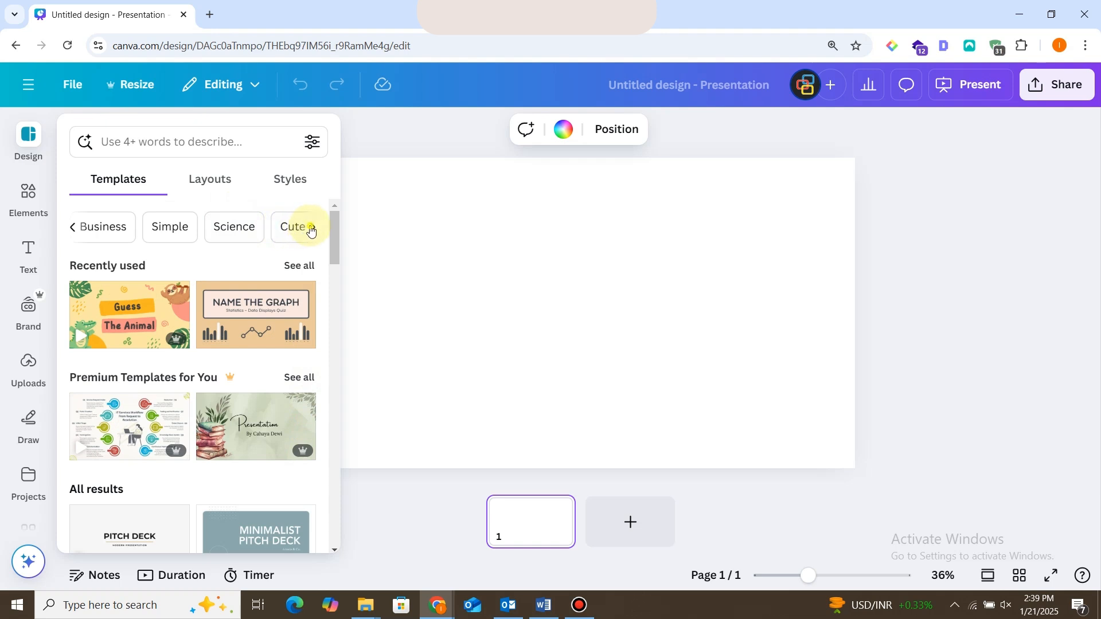
pyautogui.click(311, 227)
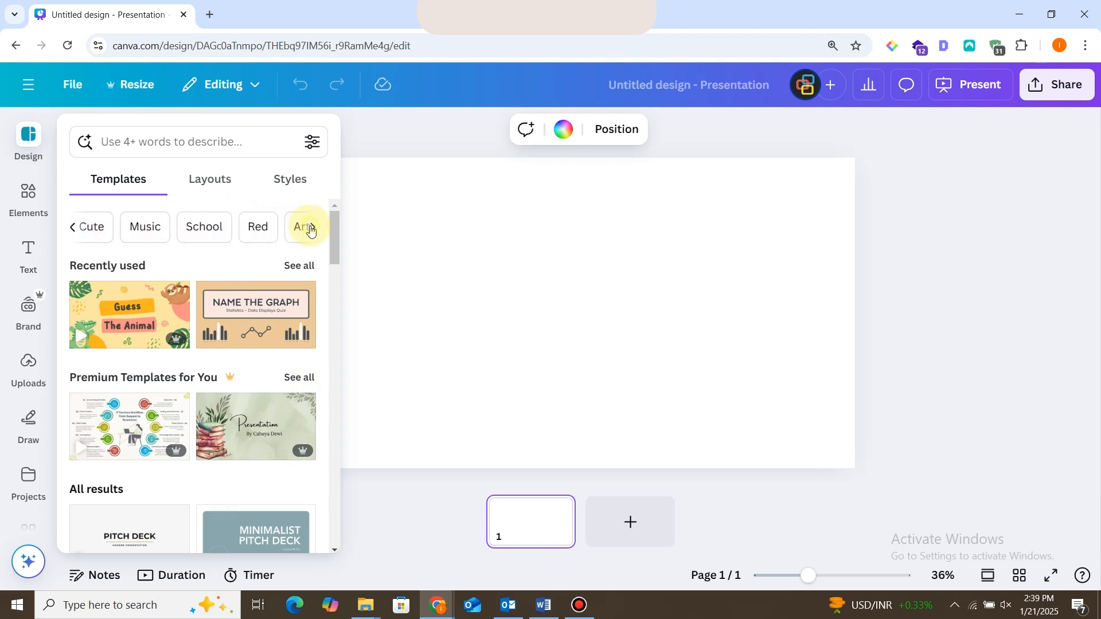
pyautogui.click(311, 227)
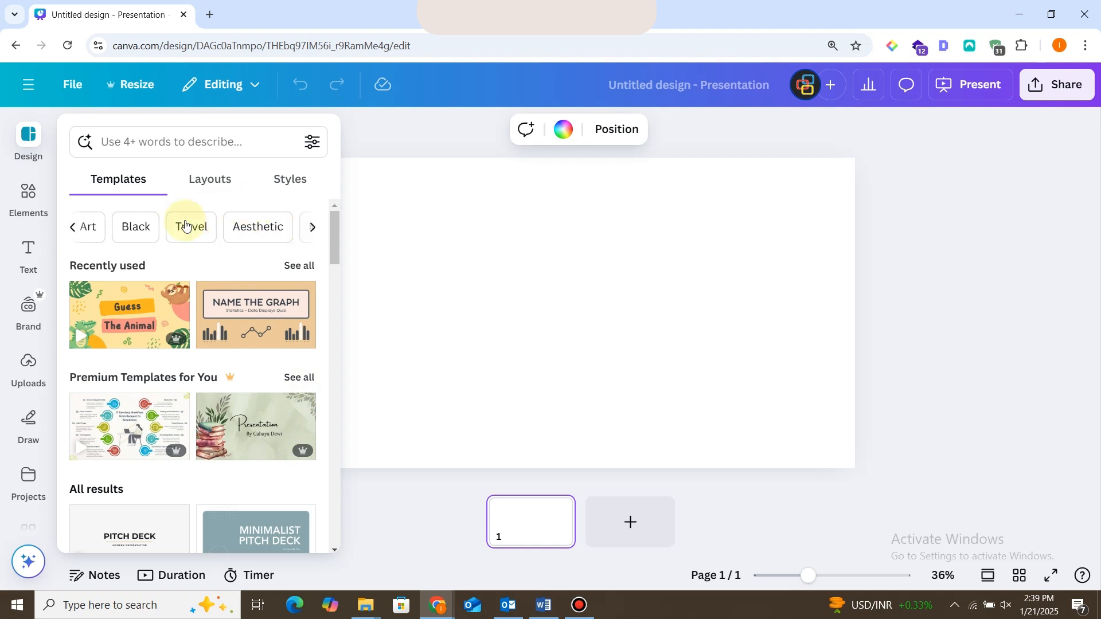
# Look through the presentation layouts and the design styles, dismissing the layouts introduction.
pyautogui.click(210, 181)
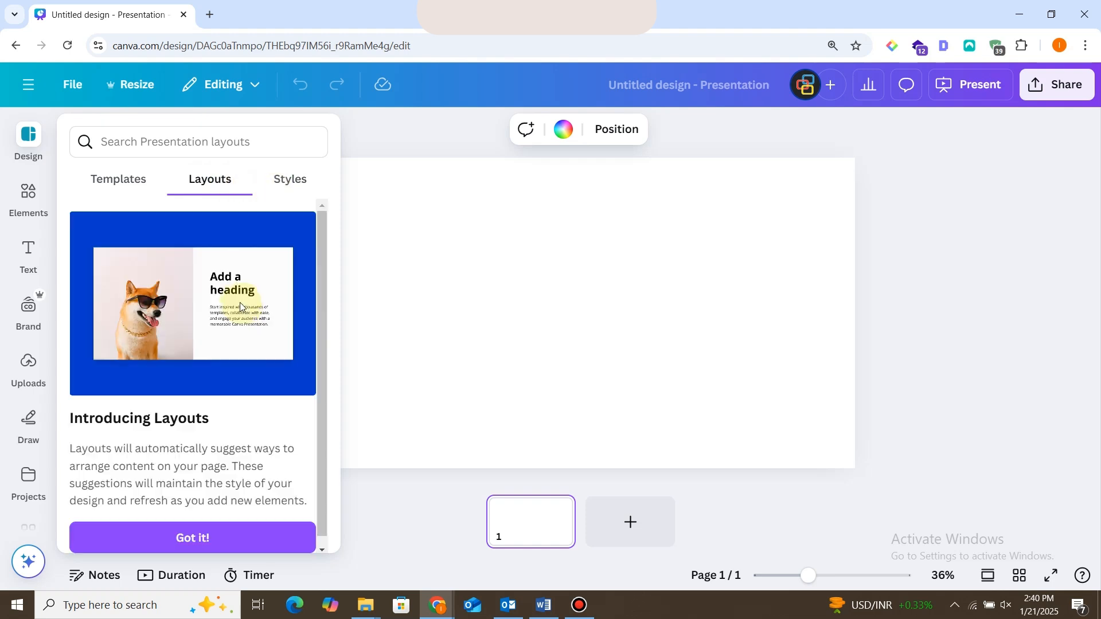
pyautogui.click(229, 534)
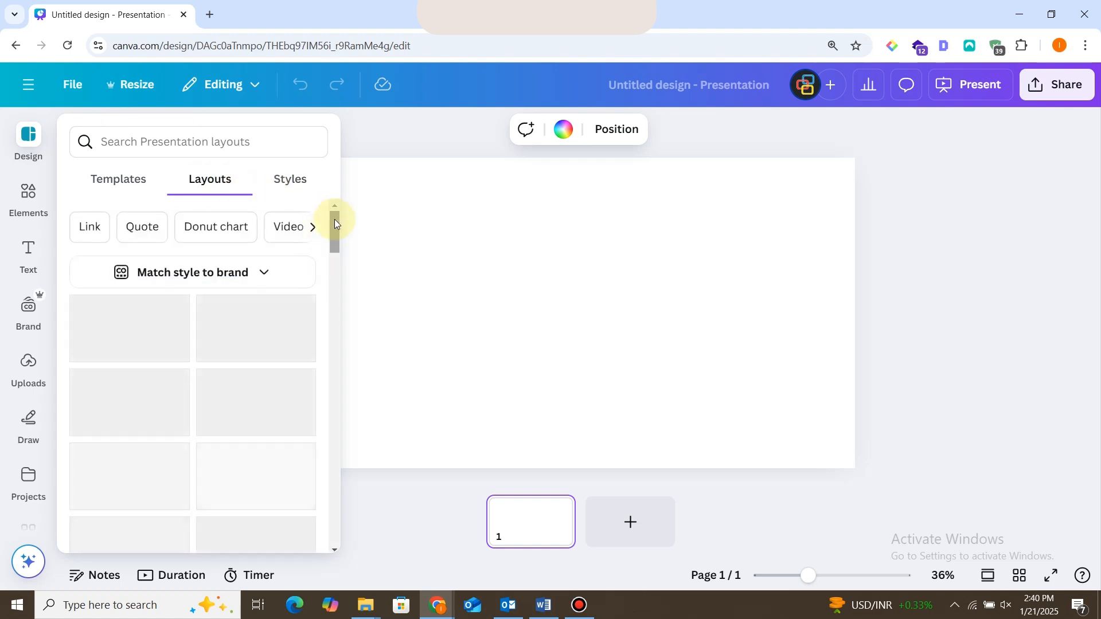
pyautogui.moveTo(335, 219)
pyautogui.mouseDown()
pyautogui.moveTo(334, 318)
pyautogui.moveTo(327, 204)
pyautogui.mouseUp()
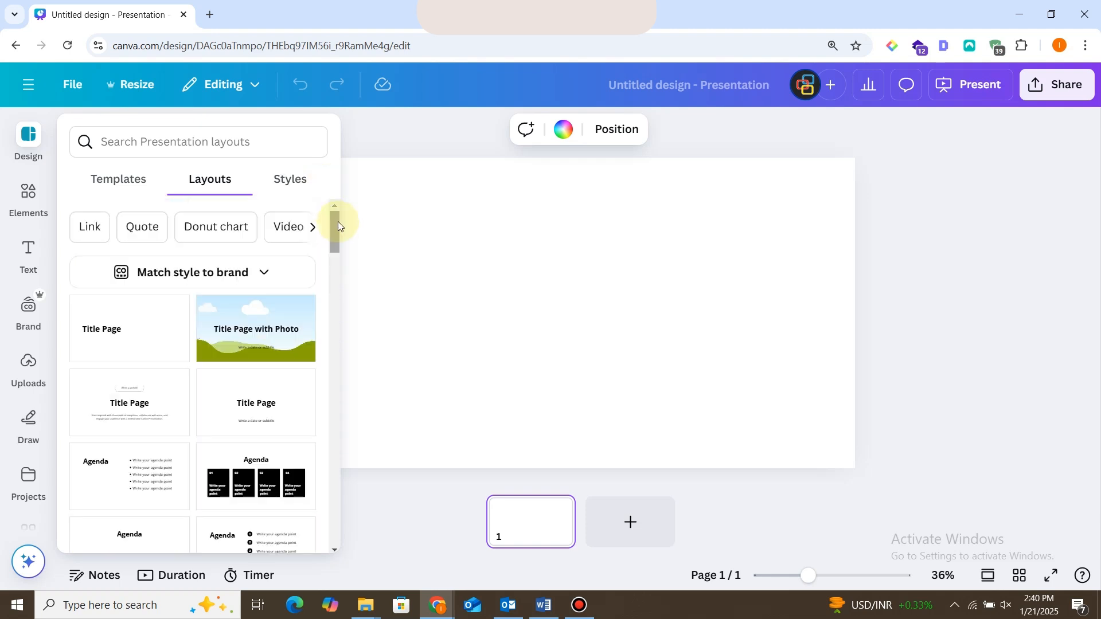
pyautogui.moveTo(336, 223)
pyautogui.mouseDown()
pyautogui.moveTo(332, 328)
pyautogui.moveTo(338, 214)
pyautogui.mouseUp()
pyautogui.click(296, 180)
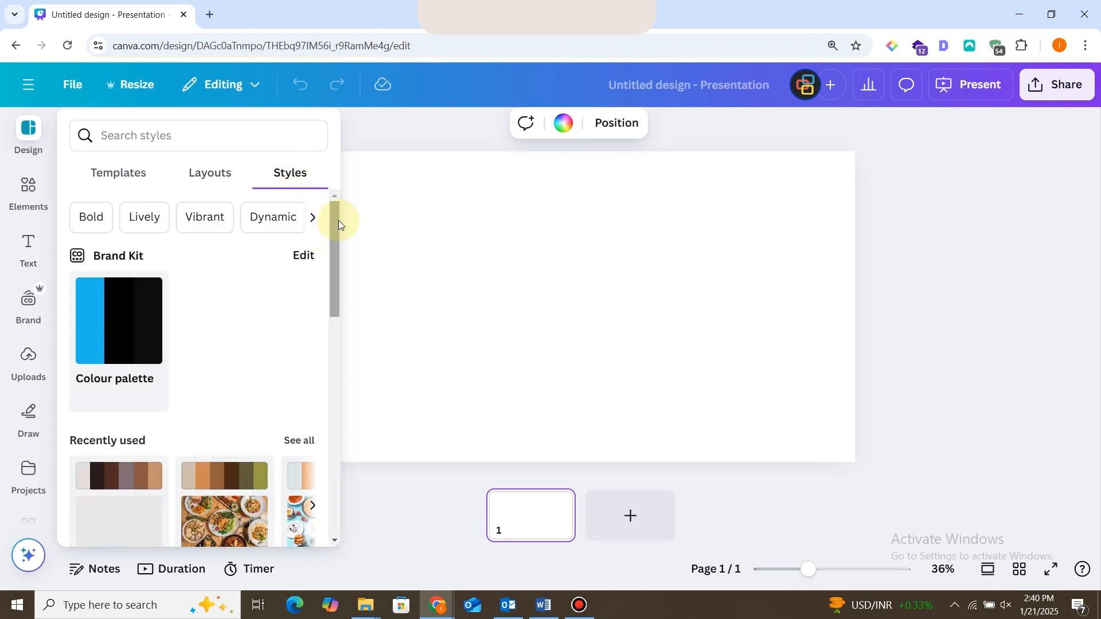
pyautogui.moveTo(339, 220)
pyautogui.mouseDown()
pyautogui.moveTo(348, 416)
pyautogui.moveTo(337, 218)
pyautogui.mouseUp()
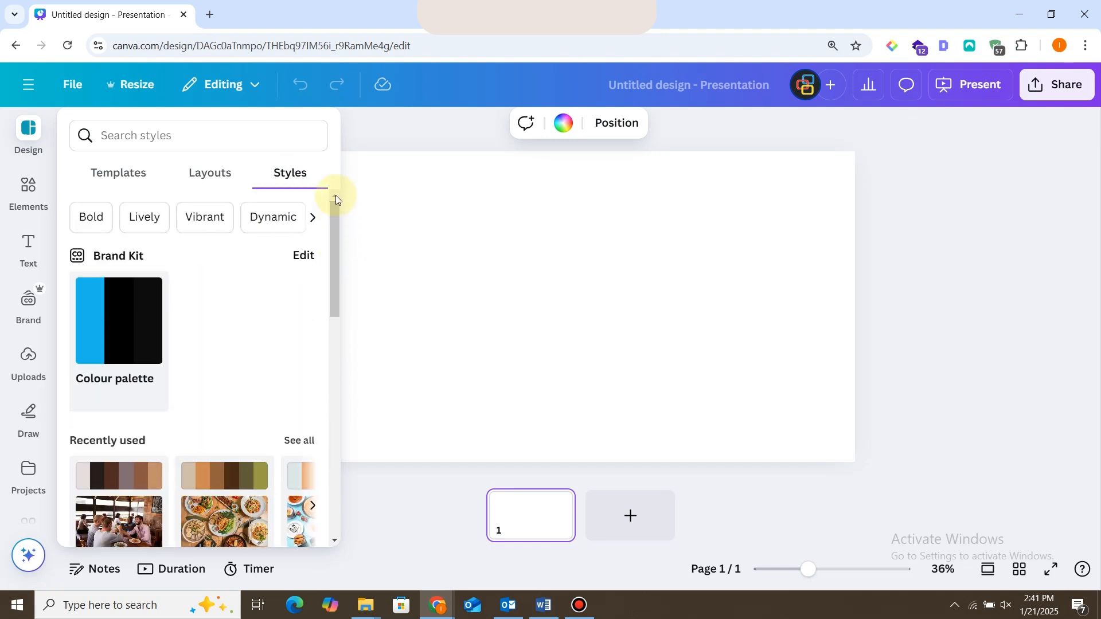
# Look through the available elements, text options, brand kit and uploaded files.
pyautogui.click(28, 183)
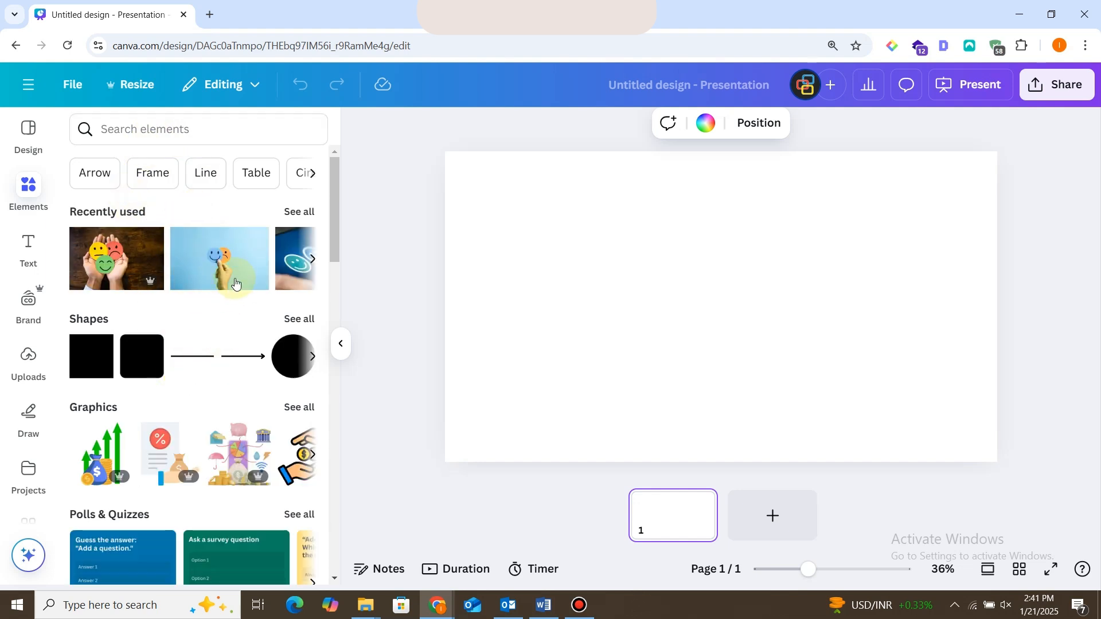
pyautogui.moveTo(332, 201)
pyautogui.mouseDown()
pyautogui.moveTo(342, 363)
pyautogui.moveTo(336, 200)
pyautogui.mouseUp()
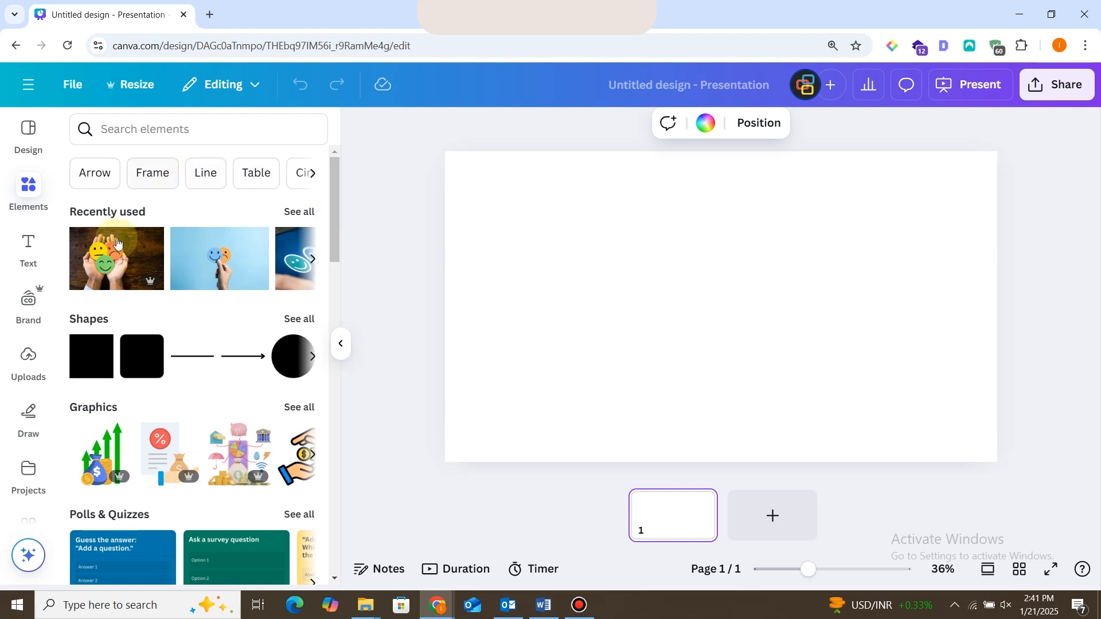
pyautogui.click(34, 245)
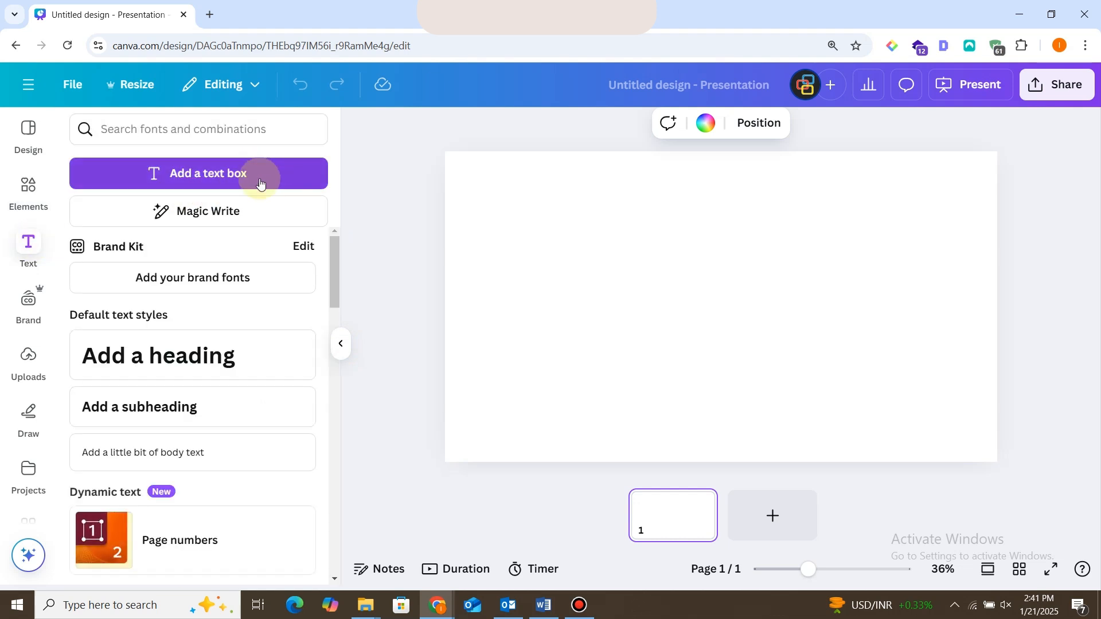
pyautogui.moveTo(333, 273); pyautogui.dragTo(338, 415)
pyautogui.click(27, 303)
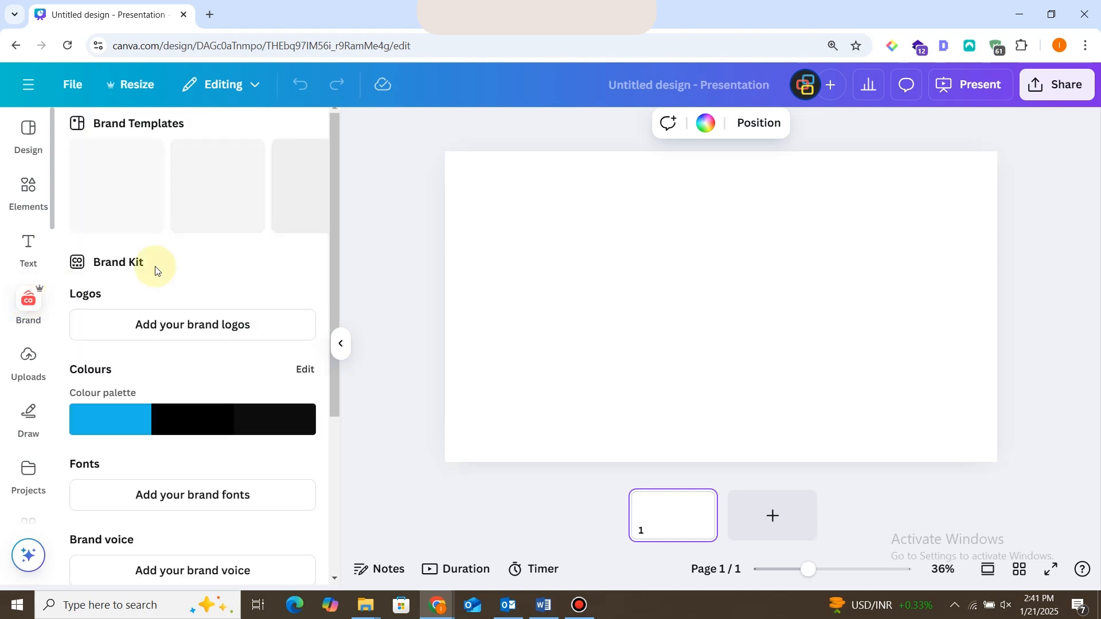
pyautogui.click(18, 369)
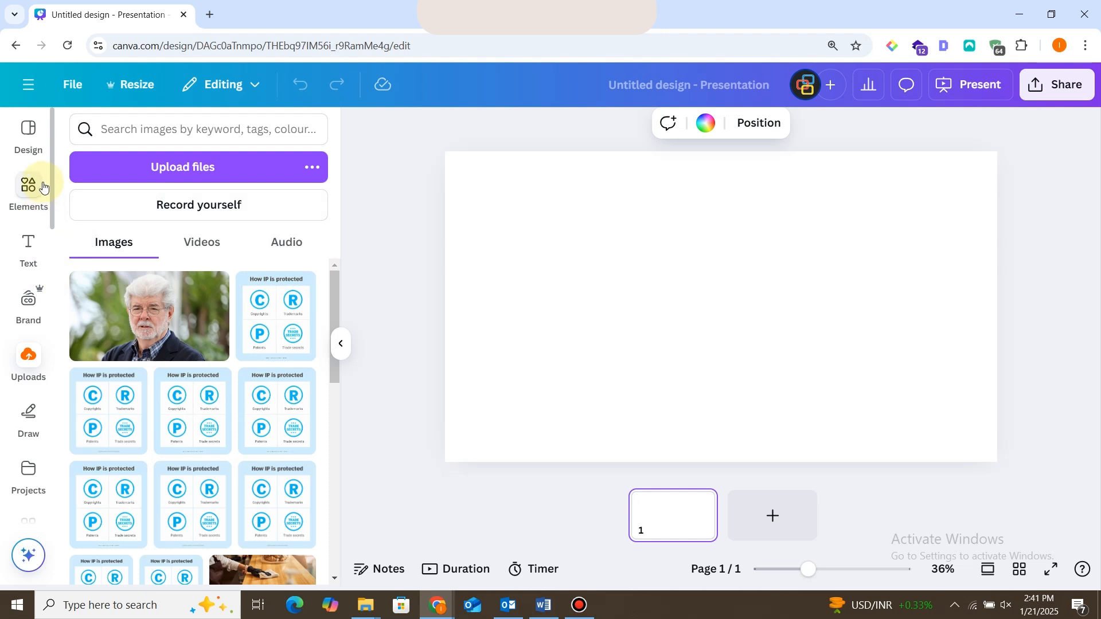
# Apply the "Title Page with Photo" layout to page 1.
pyautogui.click(32, 139)
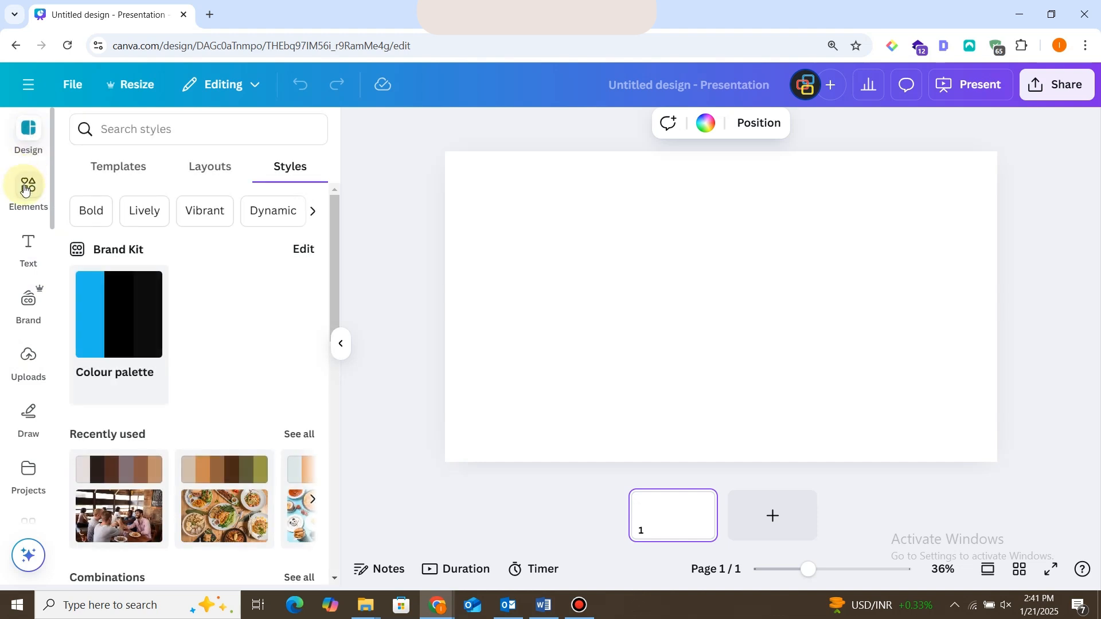
pyautogui.click(116, 174)
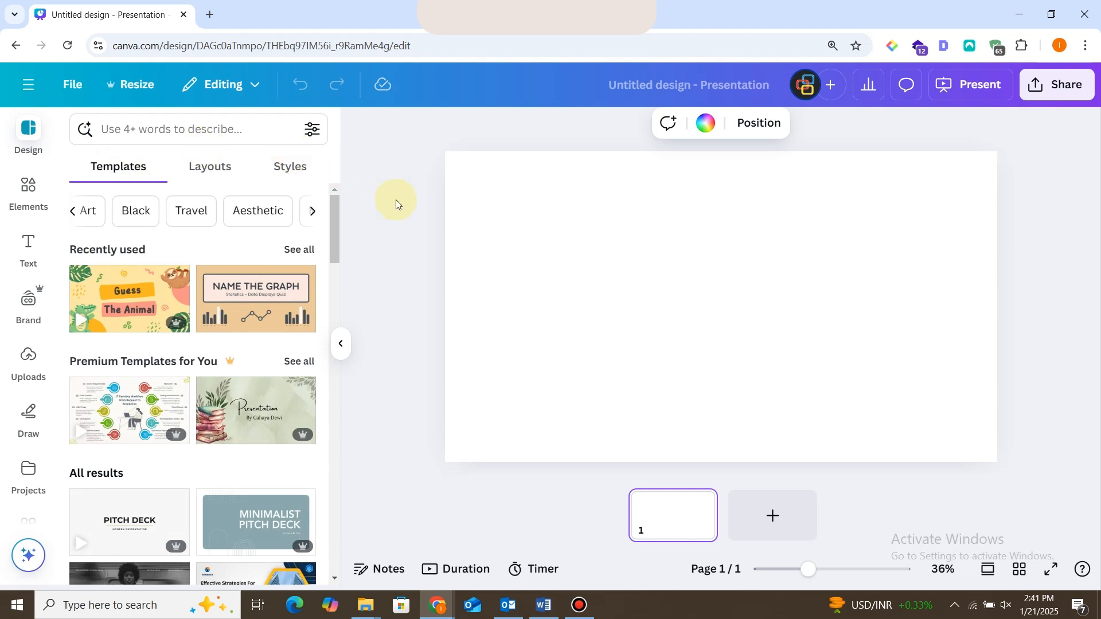
pyautogui.click(223, 159)
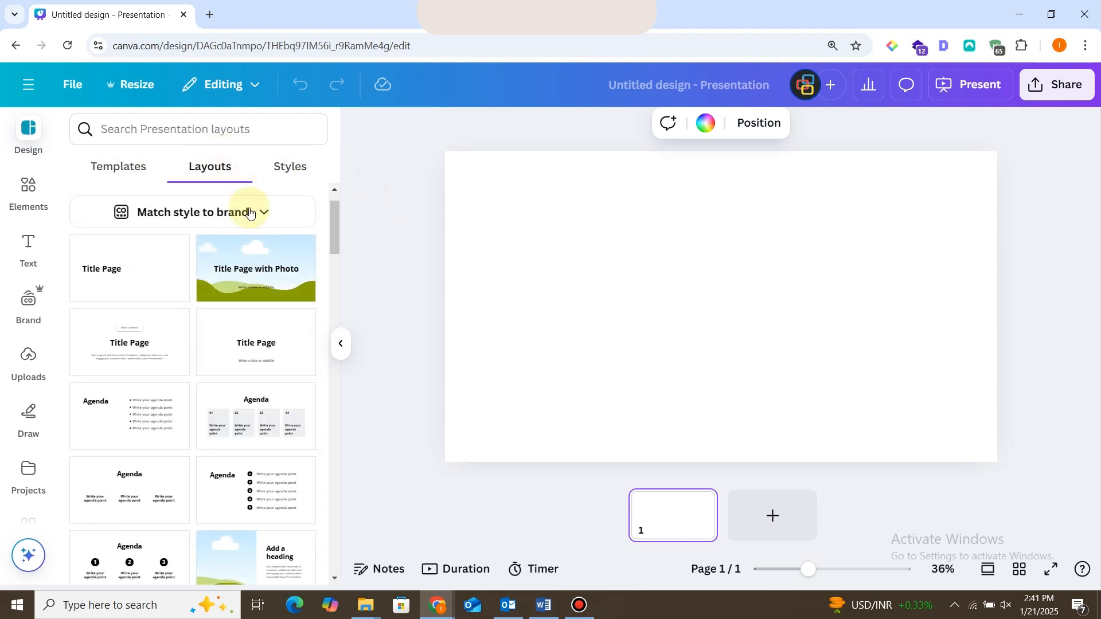
pyautogui.click(255, 258)
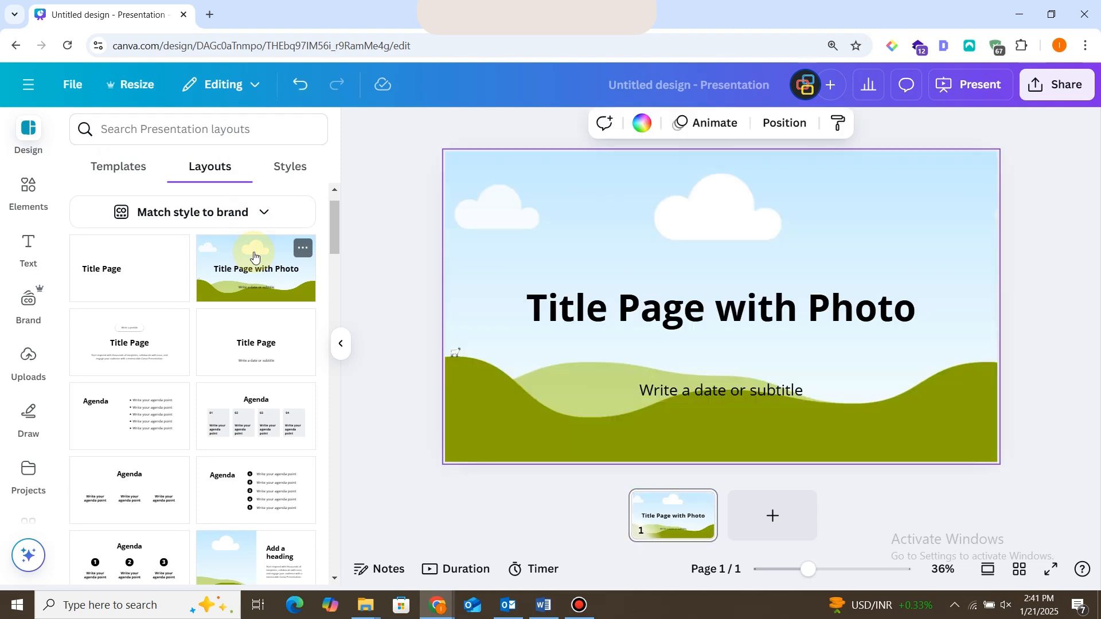
# Search the elements for "food" and restrict the results to photos.
pyautogui.click(612, 172)
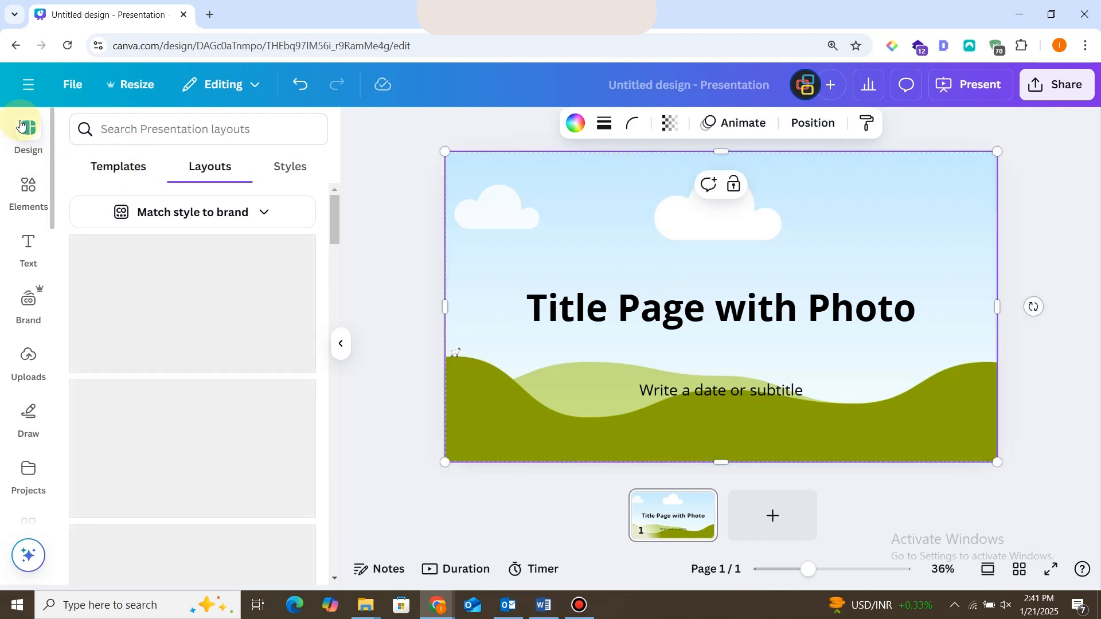
pyautogui.click(29, 186)
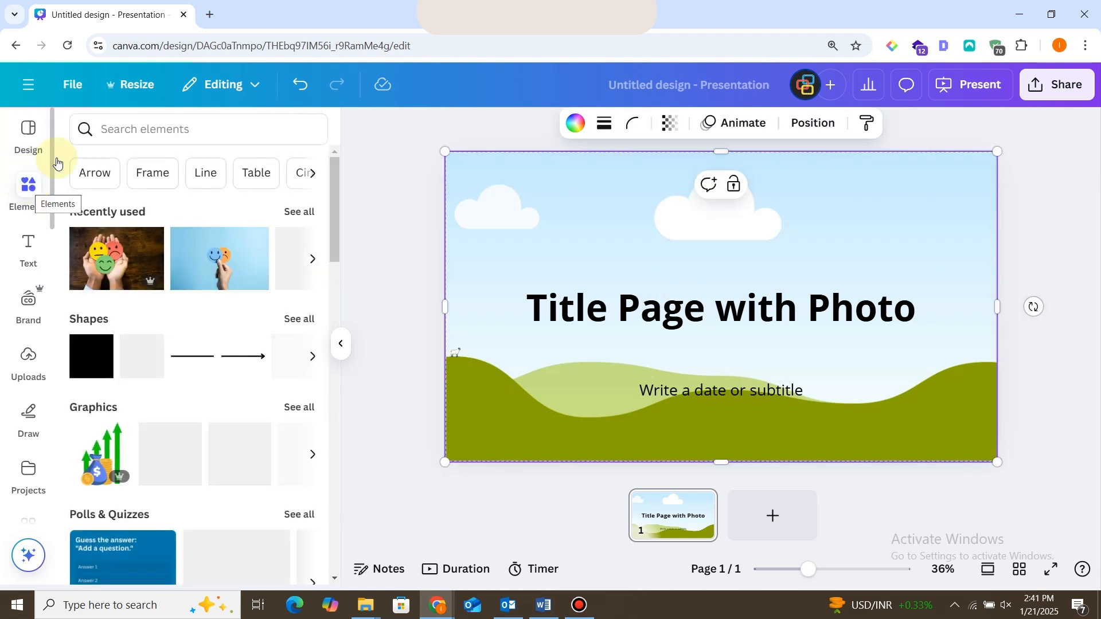
pyautogui.click(178, 117)
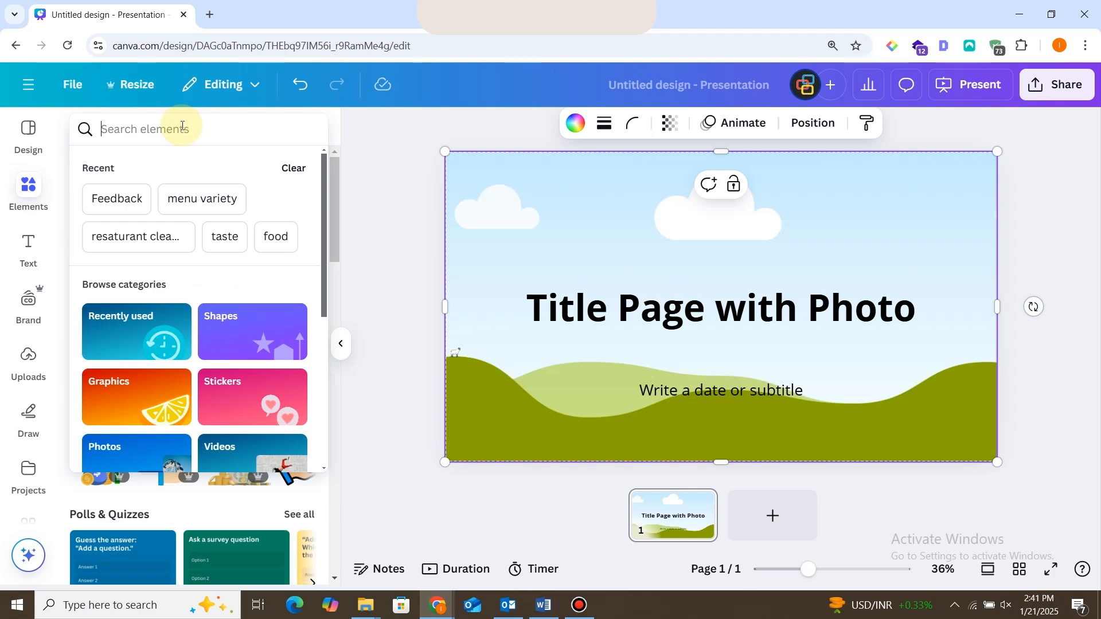
pyautogui.write('foof')
pyautogui.write('oo')
pyautogui.press('BackSpace')
pyautogui.press('BackSpace')
pyautogui.press('BackSpace')
pyautogui.press('BackSpace')
pyautogui.press('BackSpace')
pyautogui.press('BackSpace')
pyautogui.write('food')
pyautogui.press('Return')
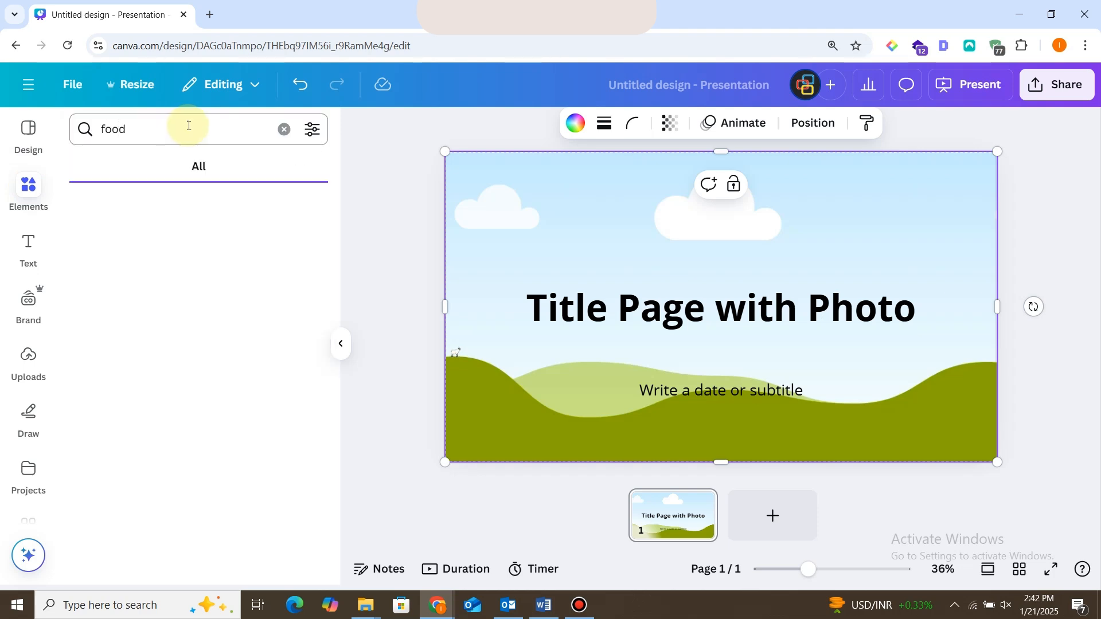
pyautogui.click(196, 171)
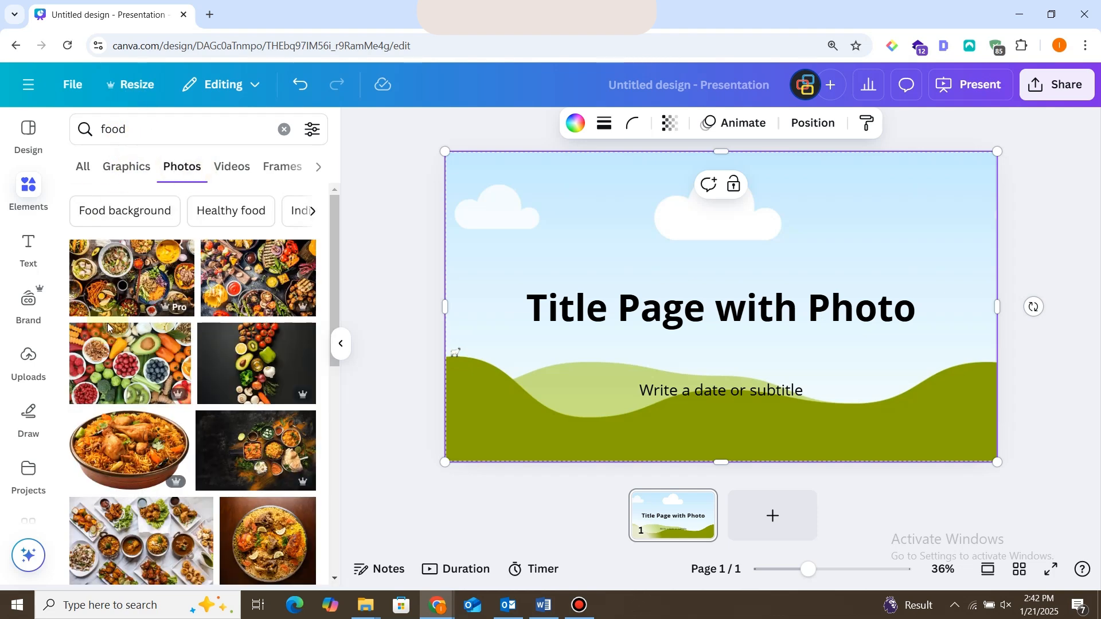
# Fill the full-page picture frame with the first food photo of assorted dishes and move the title higher on the page.
pyautogui.click(147, 276)
pyautogui.doubleClick(556, 201)
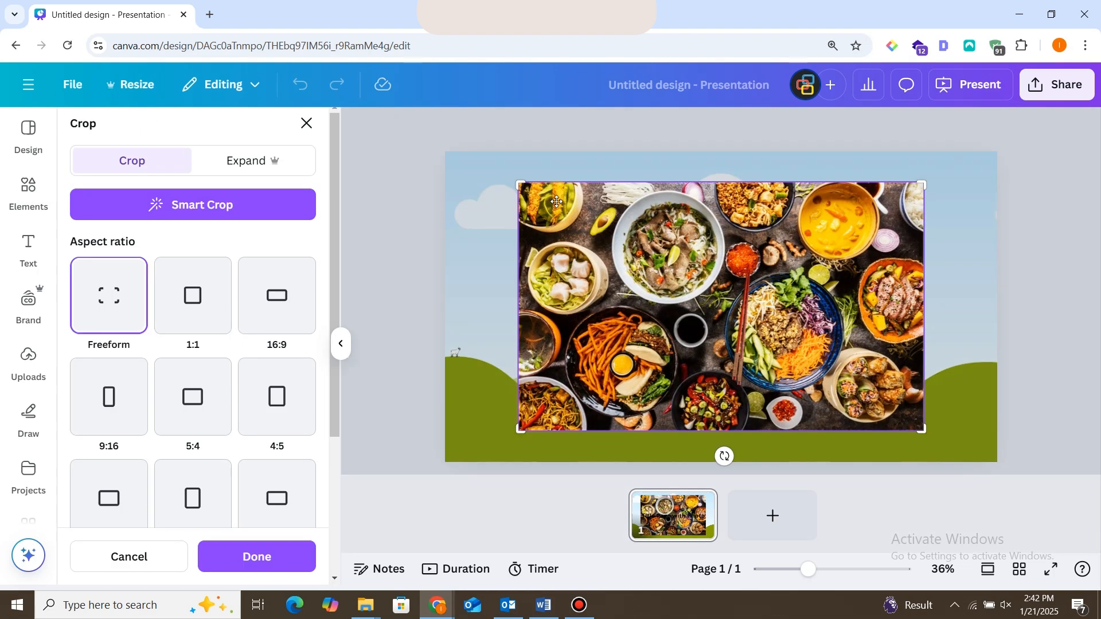
pyautogui.doubleClick(556, 202)
pyautogui.moveTo(559, 208); pyautogui.dragTo(644, 234)
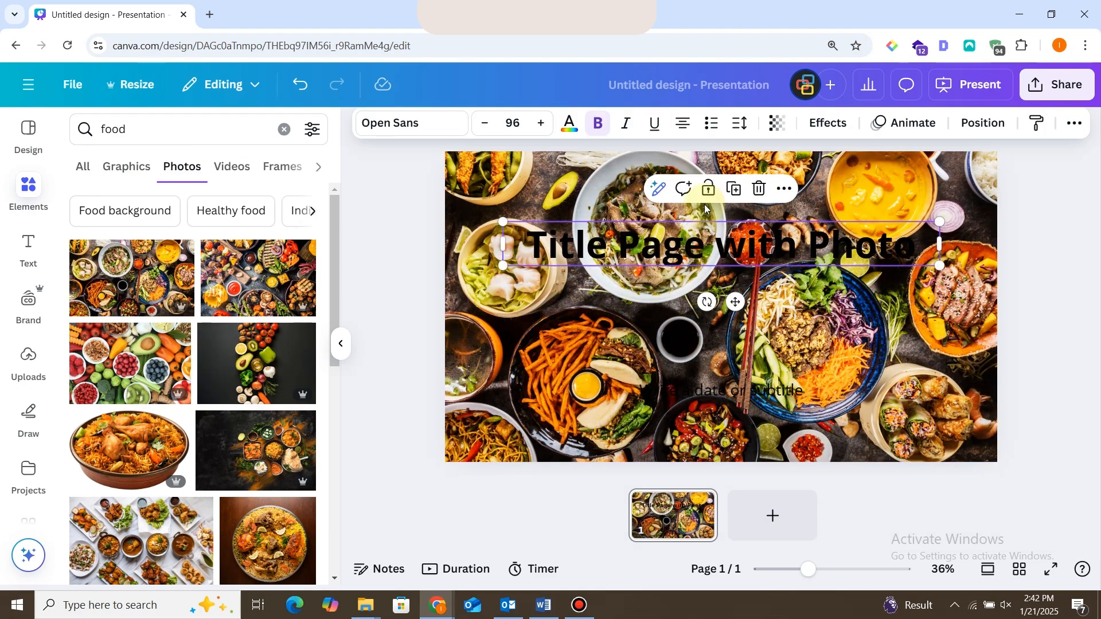
# Replace the title text with "FLAVOR HEAVEN".
pyautogui.doubleClick(642, 243)
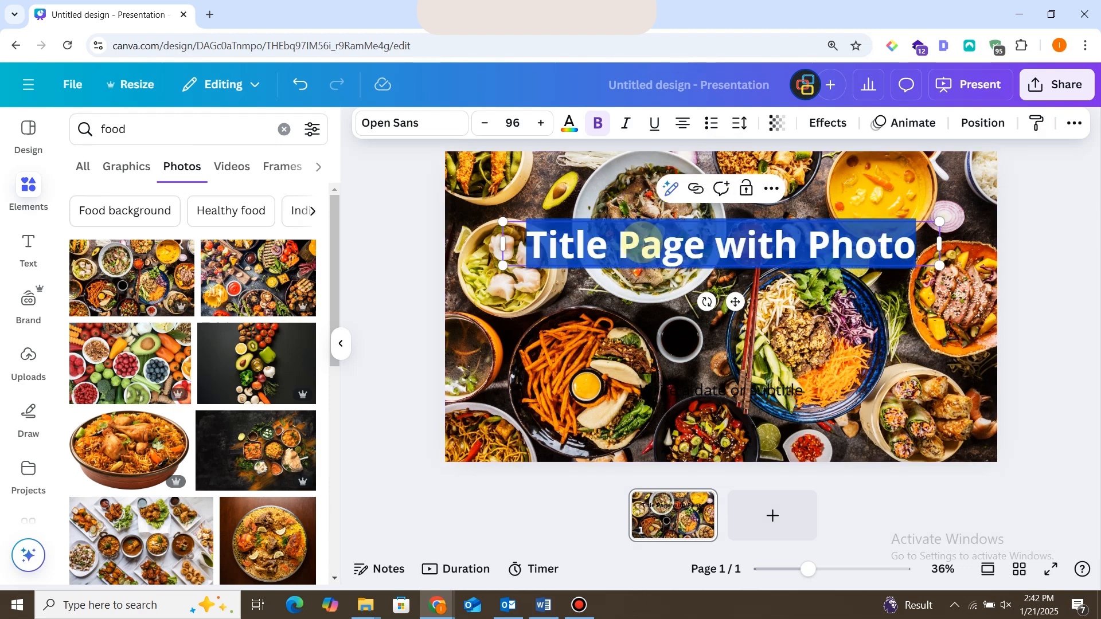
pyautogui.write('FLAV')
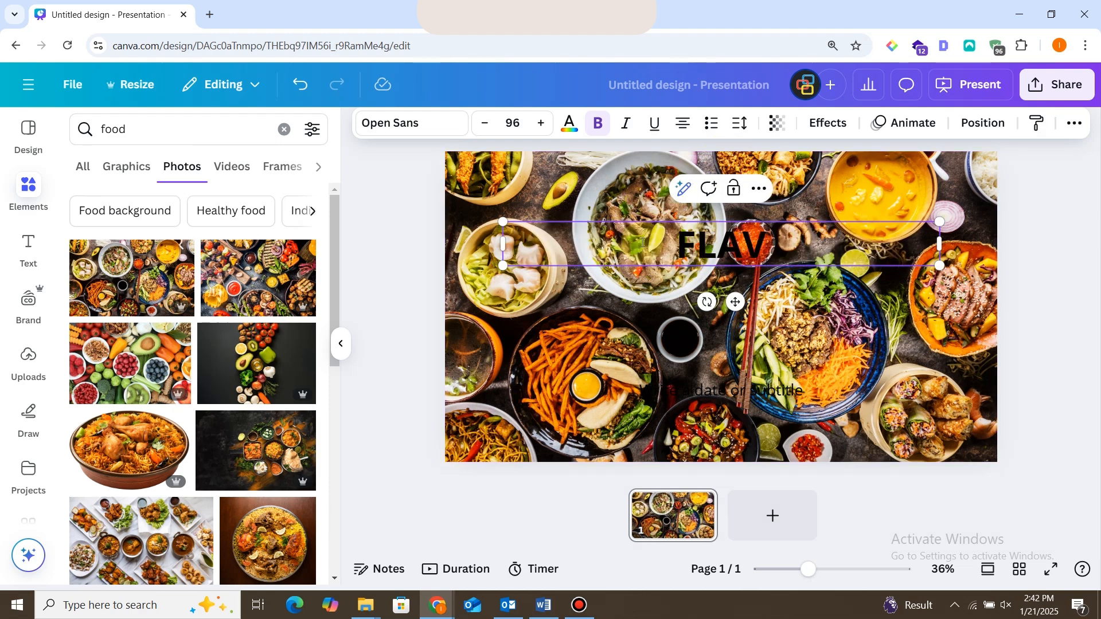
pyautogui.write('OR HEA')
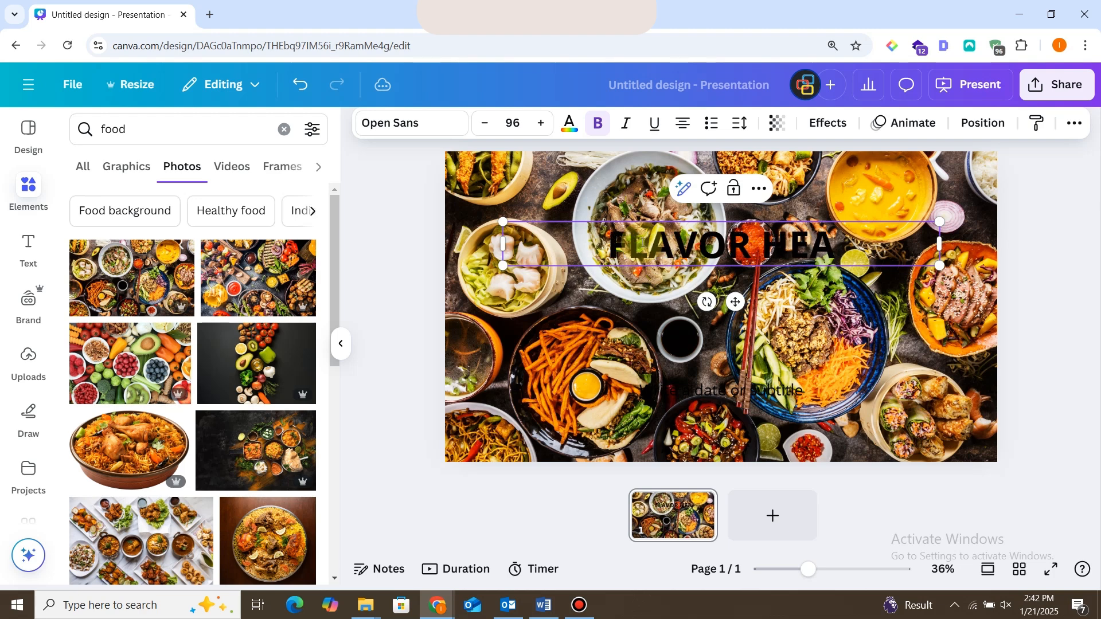
pyautogui.write('VEN')
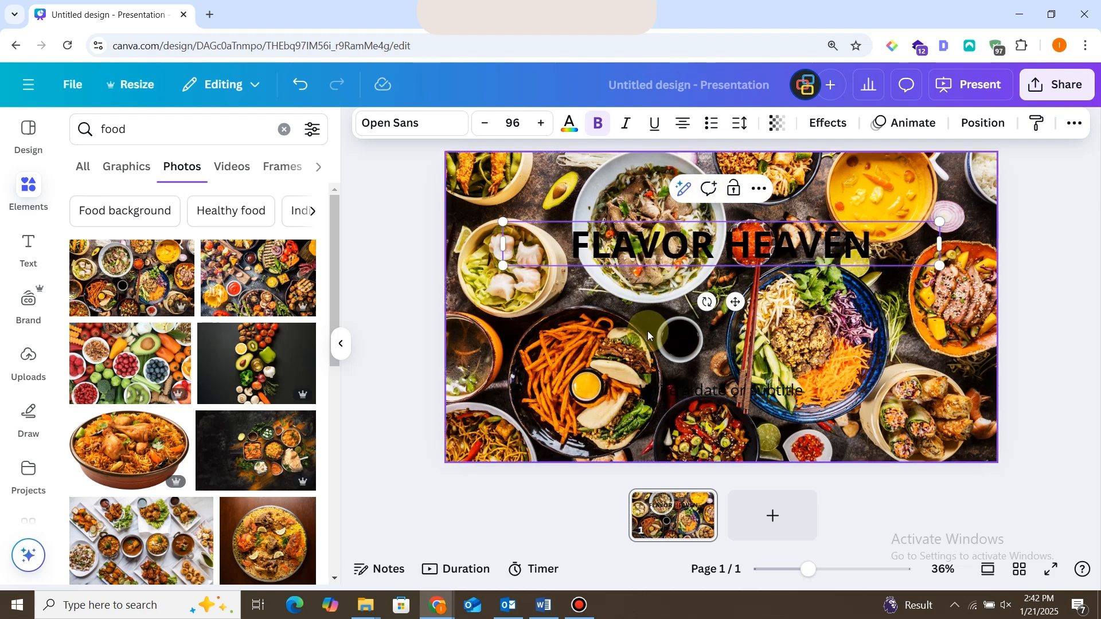
pyautogui.click(677, 343)
# Move the subtitle up below the title and replace its text with "CUSTOMER FEEDBACK FORM".
pyautogui.moveTo(688, 389); pyautogui.dragTo(696, 325)
pyautogui.click(696, 325)
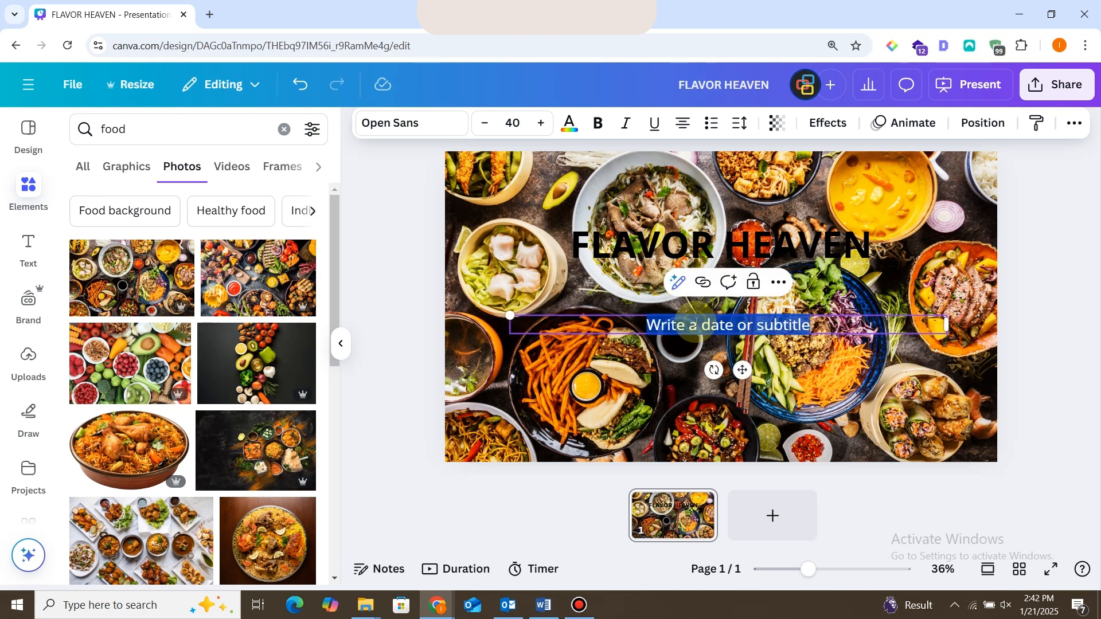
pyautogui.write('JUST')
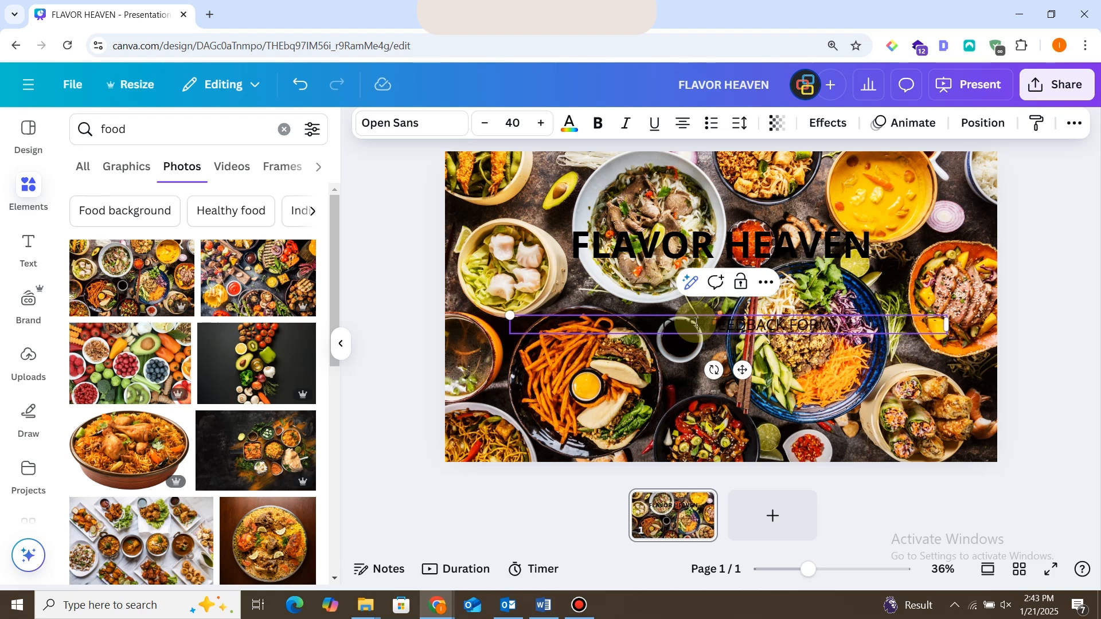
pyautogui.click(826, 359)
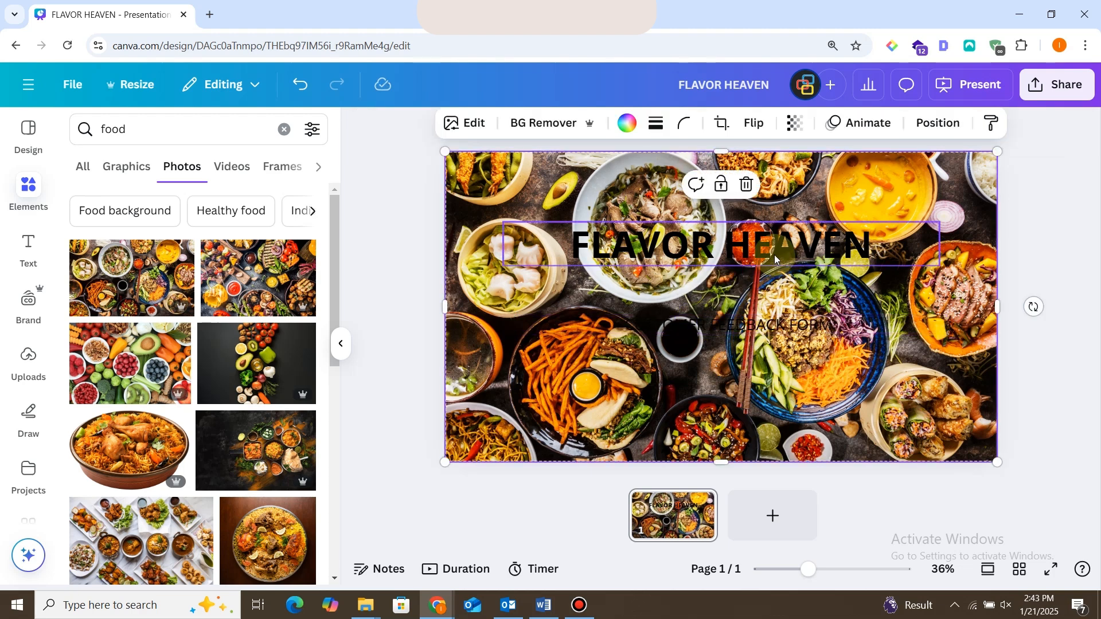
# Set the text colour of both the title and the subtitle to white.
pyautogui.click(774, 259)
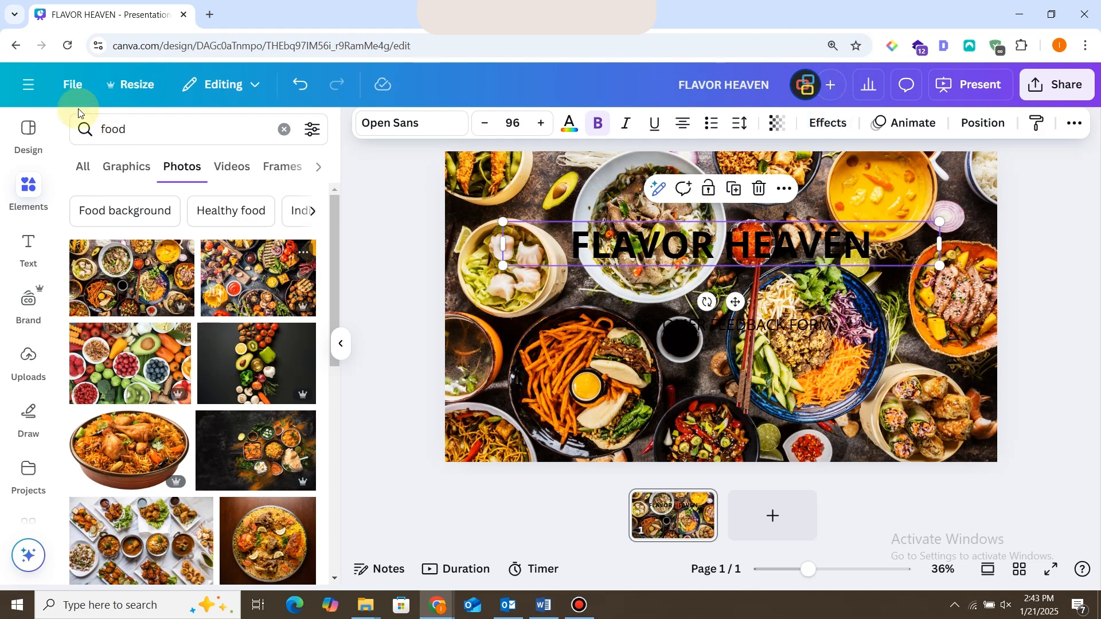
pyautogui.click(29, 247)
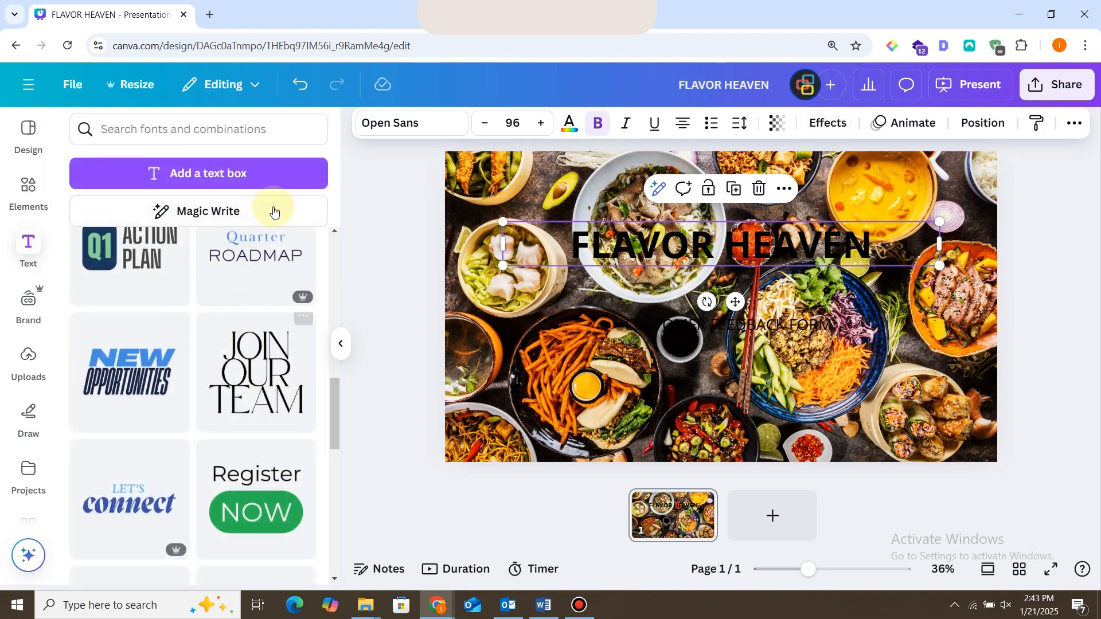
pyautogui.click(568, 123)
pyautogui.click(175, 237)
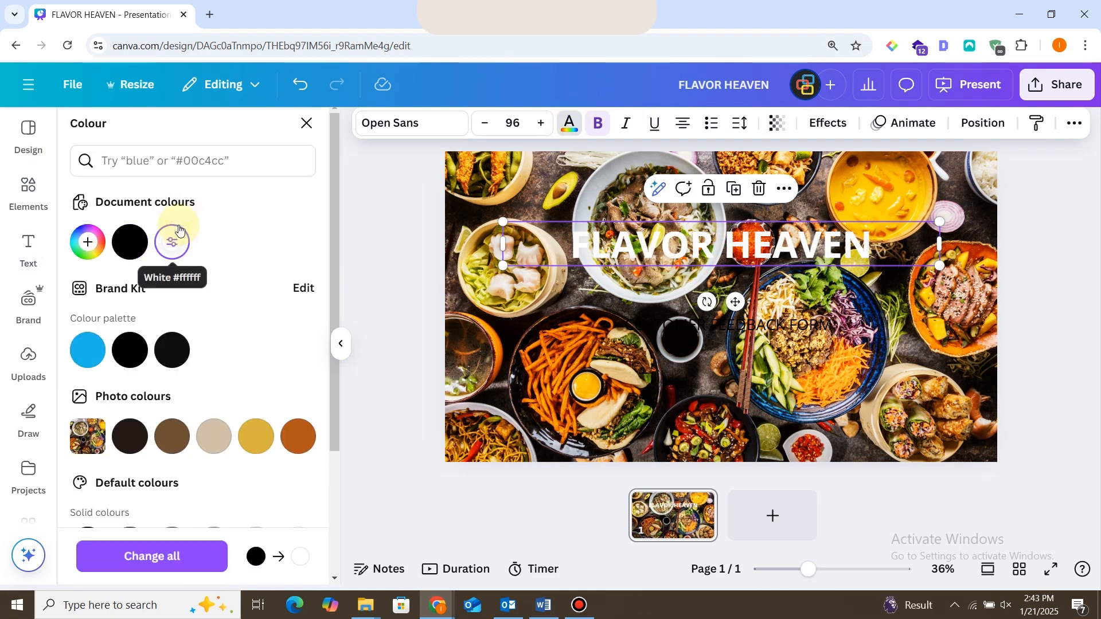
pyautogui.press('Tab')
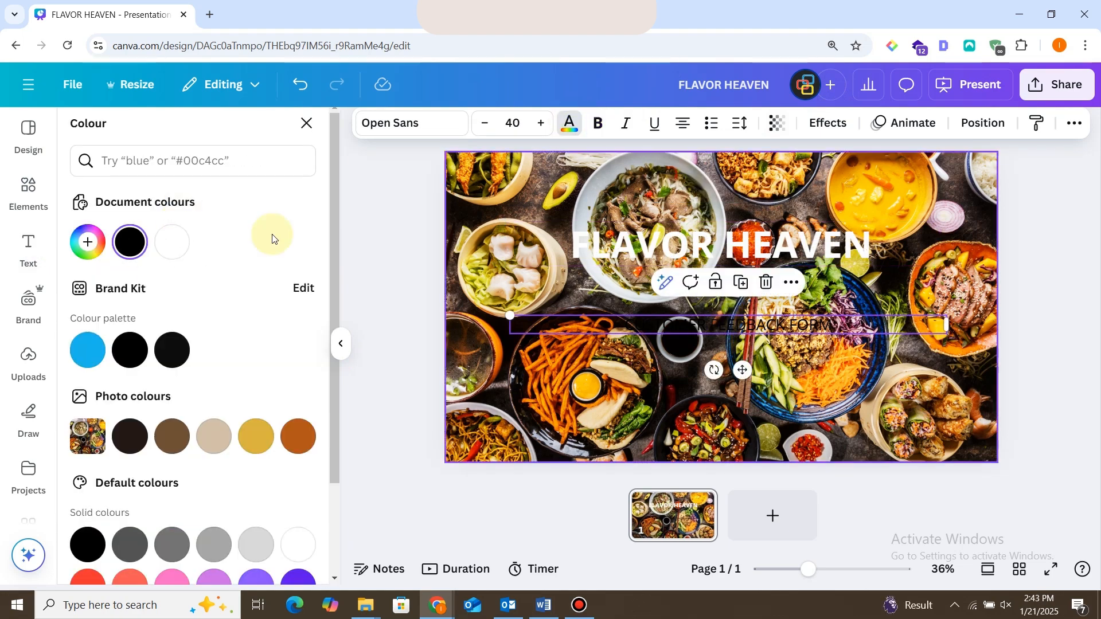
pyautogui.click(172, 241)
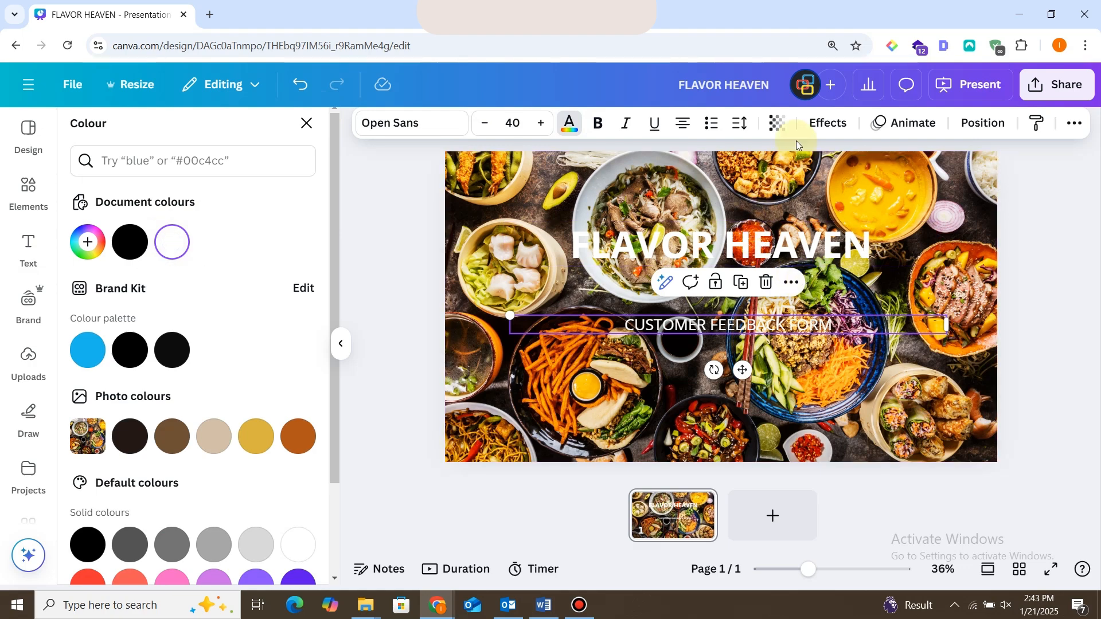
# Apply the Background text effect to the title in light blue and move the subtitle closer beneath it.
pyautogui.click(828, 122)
pyautogui.click(600, 256)
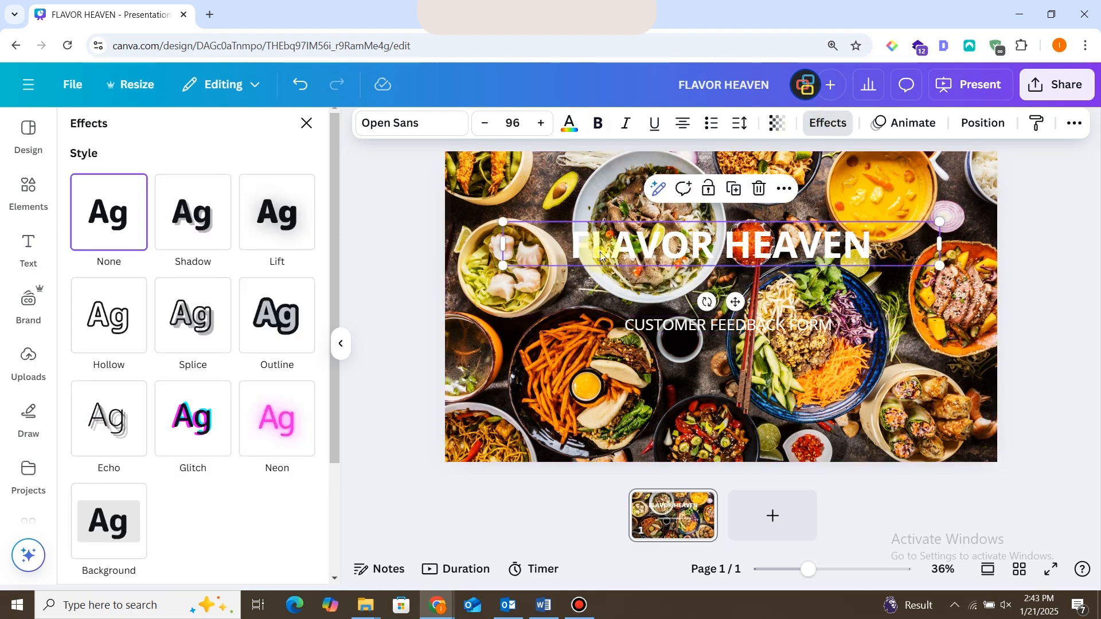
pyautogui.click(107, 519)
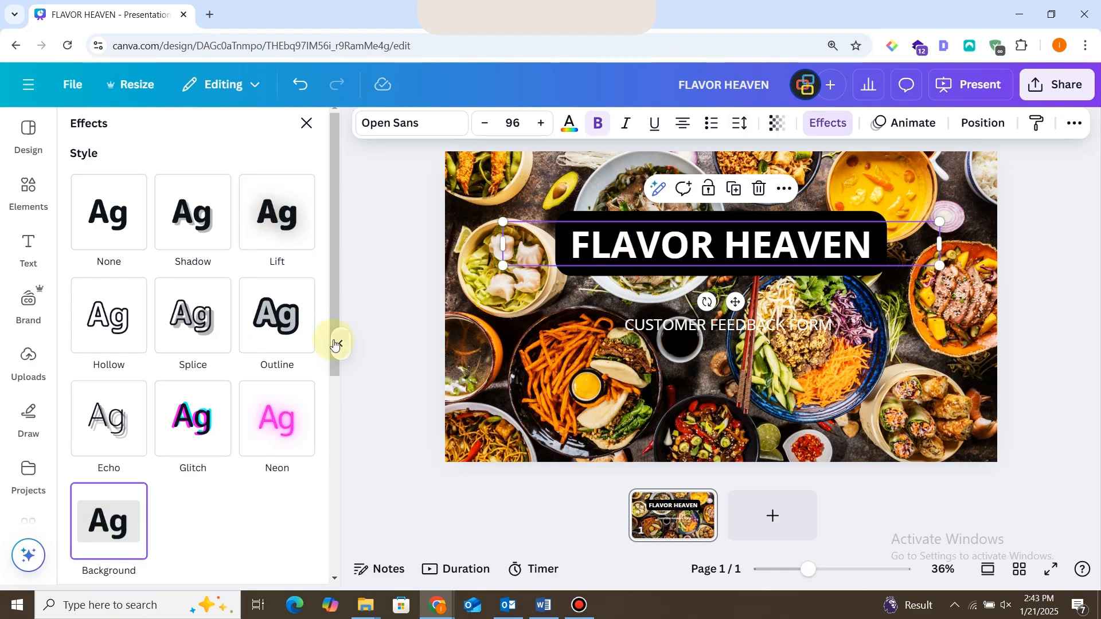
pyautogui.scroll(-5, 320, 432)
pyautogui.click(303, 467)
pyautogui.click(86, 361)
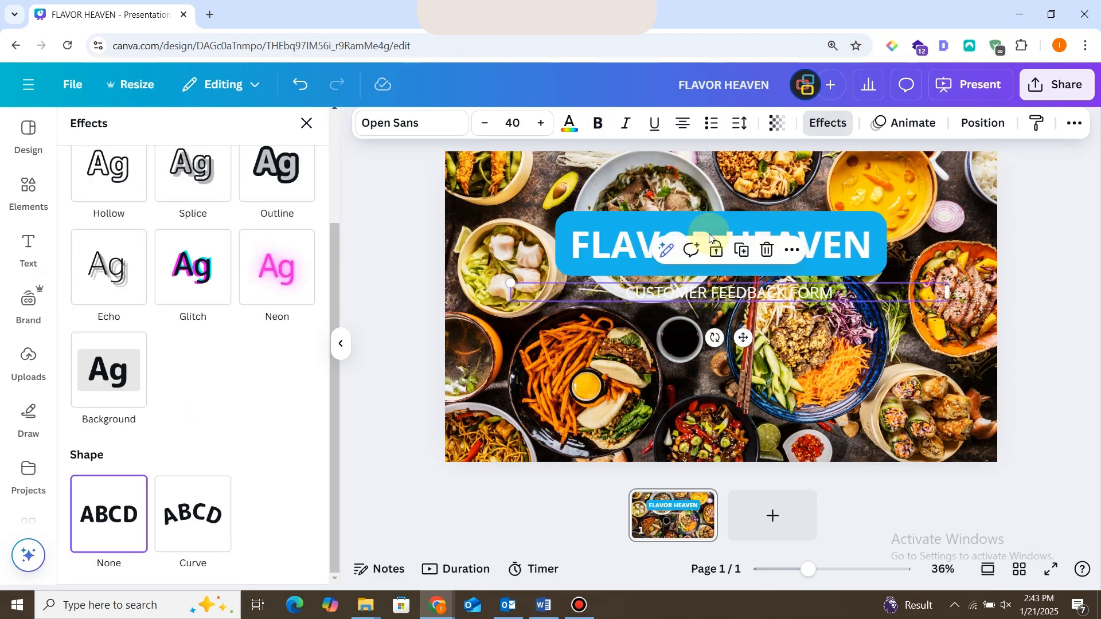
# Increase the title's font size to 116.
pyautogui.click(573, 124)
pyautogui.click(540, 122)
pyautogui.click(540, 122)
pyautogui.click(541, 123)
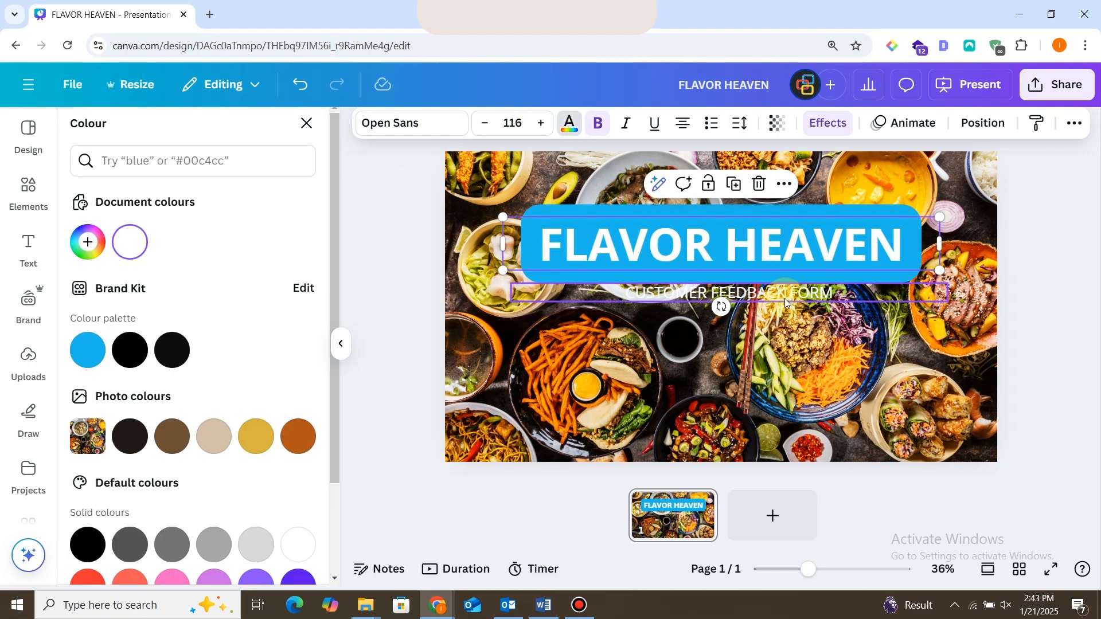
# Apply the Background text effect to the subtitle and colour it light orange.
pyautogui.click(765, 310)
pyautogui.click(819, 127)
pyautogui.click(108, 520)
pyautogui.scroll(-5, 310, 425)
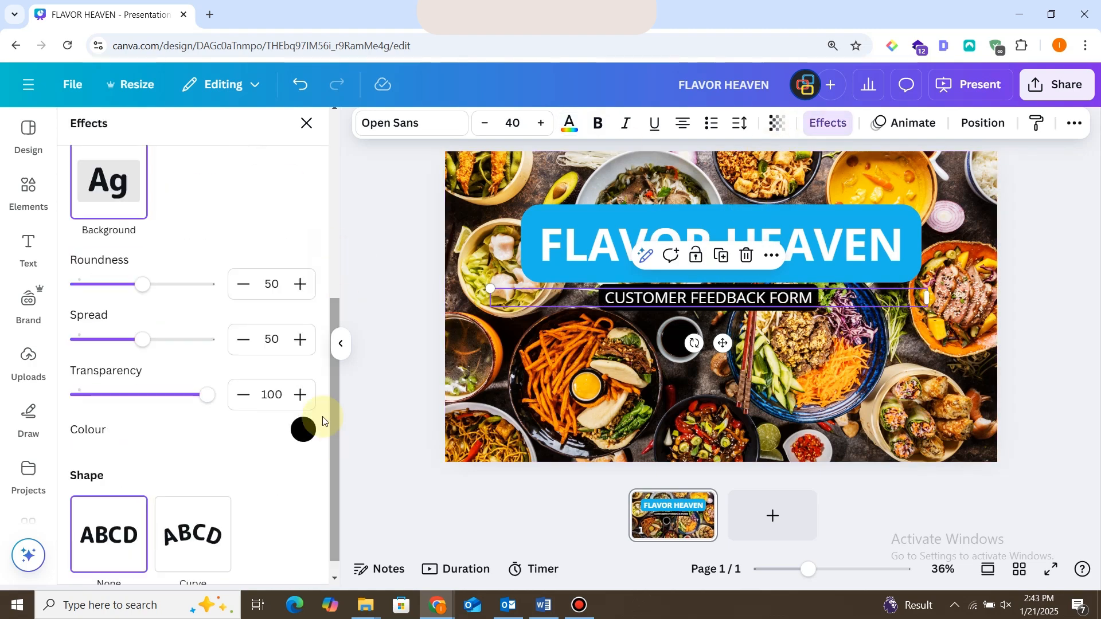
pyautogui.click(303, 430)
pyautogui.scroll(-3, 298, 404)
pyautogui.click(200, 381)
pyautogui.click(238, 381)
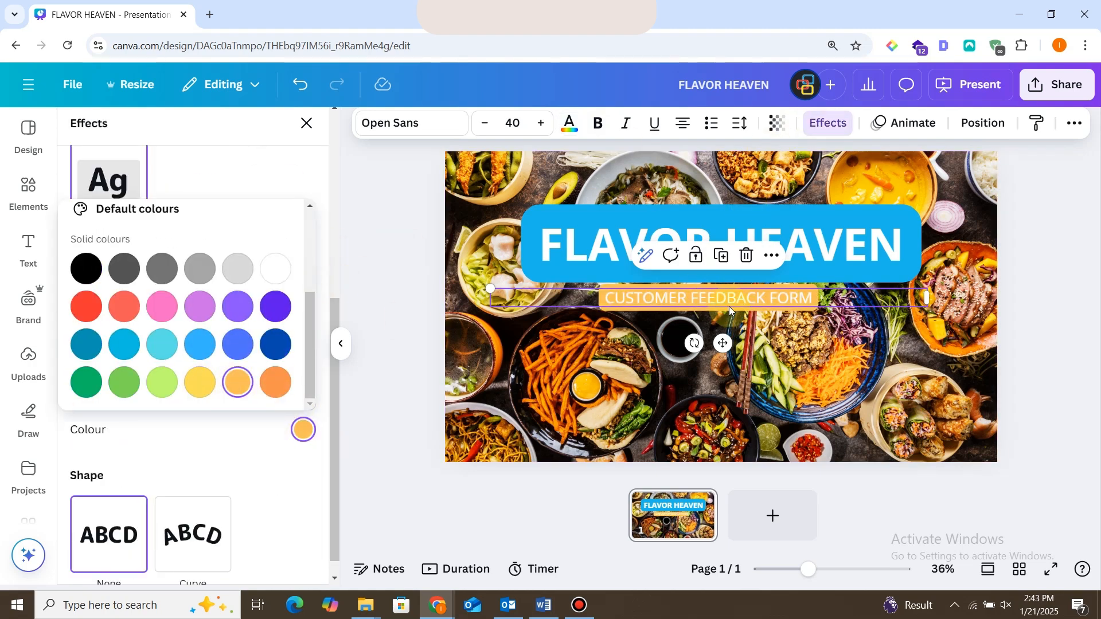
# Italicise the subtitle and increase its font size to 59.
pyautogui.click(627, 125)
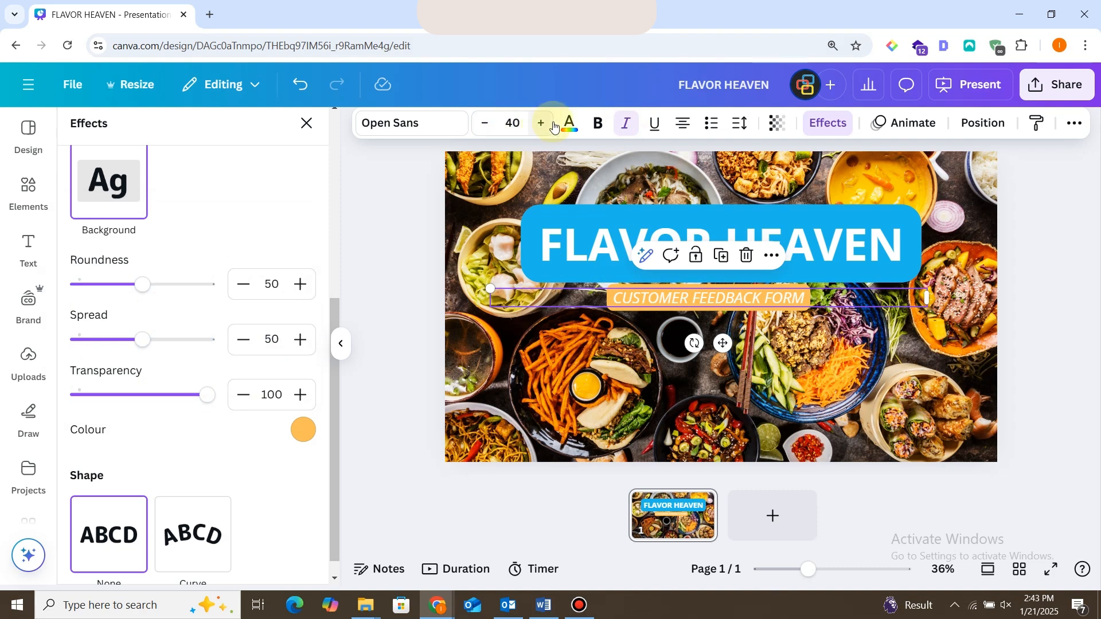
pyautogui.click(540, 124)
pyautogui.click(540, 124)
pyautogui.click(540, 124)
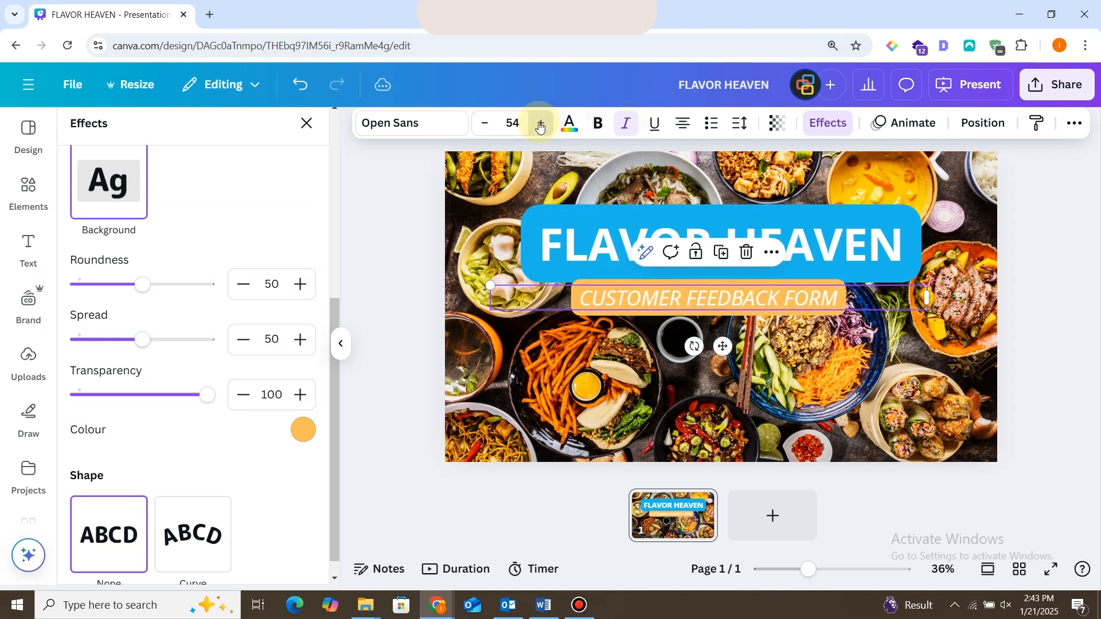
pyautogui.click(540, 124)
pyautogui.click(540, 124)
pyautogui.click(540, 123)
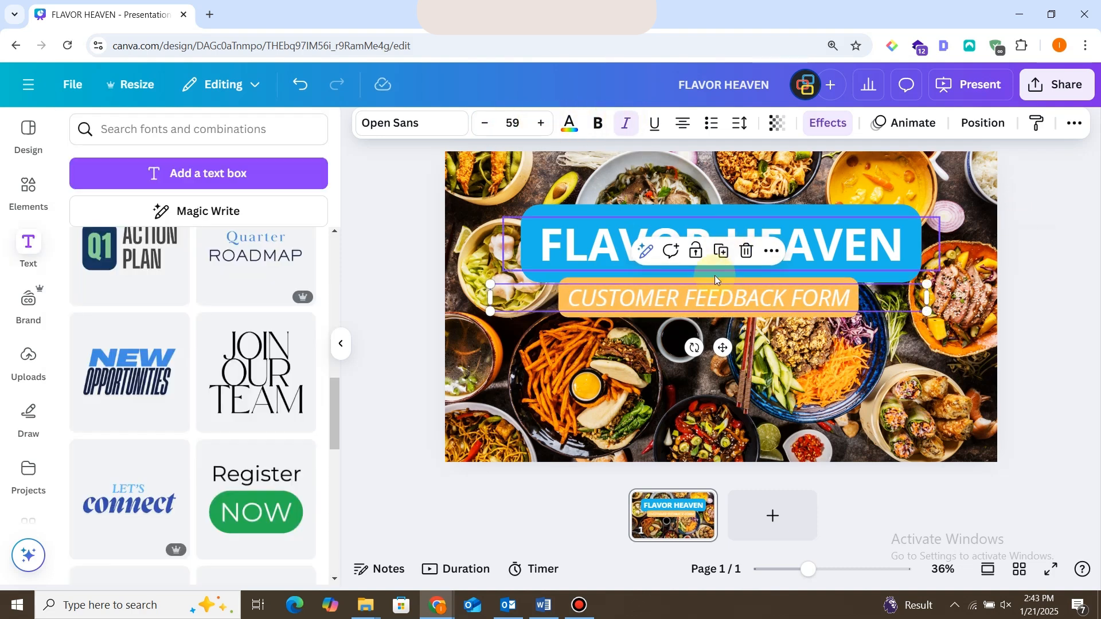
# Centre the subtitle and the title horizontally on the page.
pyautogui.rightClick(715, 295)
pyautogui.moveTo(831, 347)
pyautogui.click(941, 380)
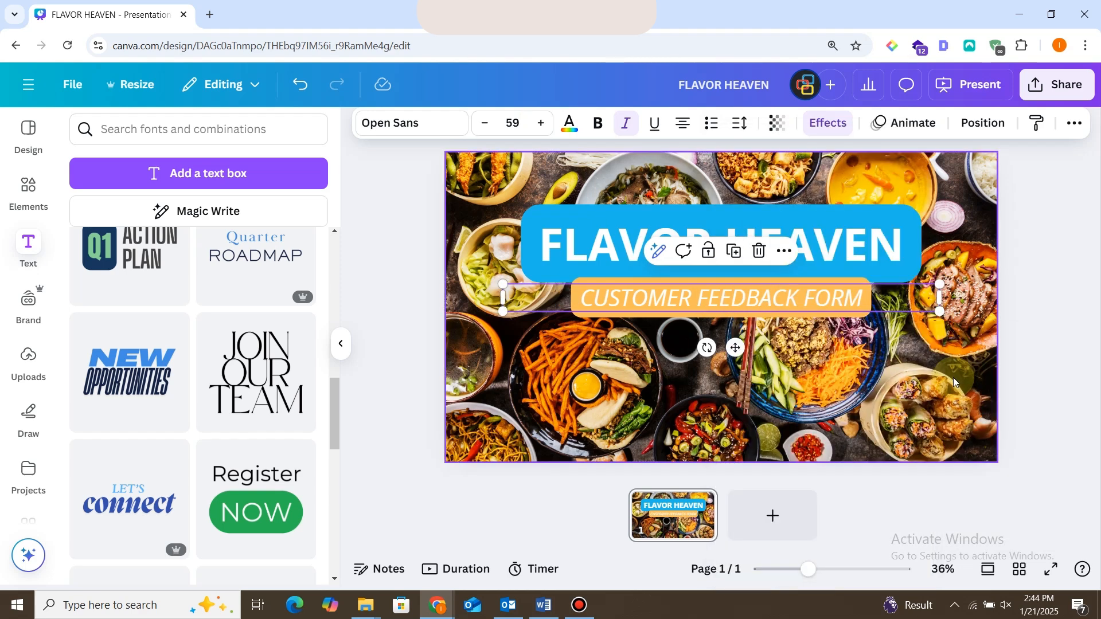
pyautogui.rightClick(834, 215)
pyautogui.moveTo(899, 351)
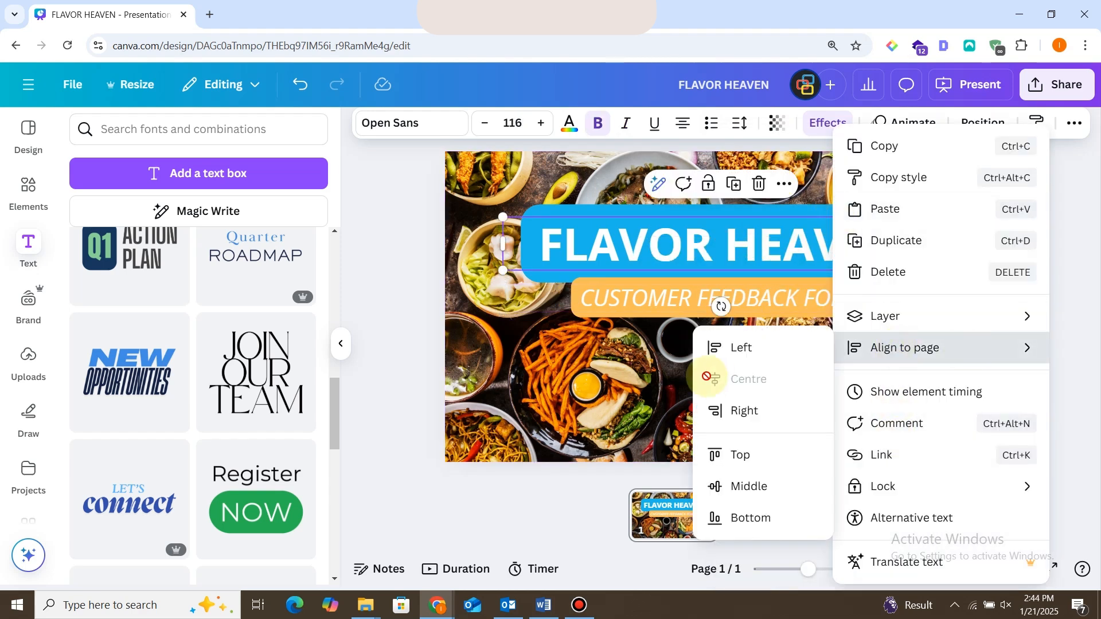
pyautogui.click(745, 379)
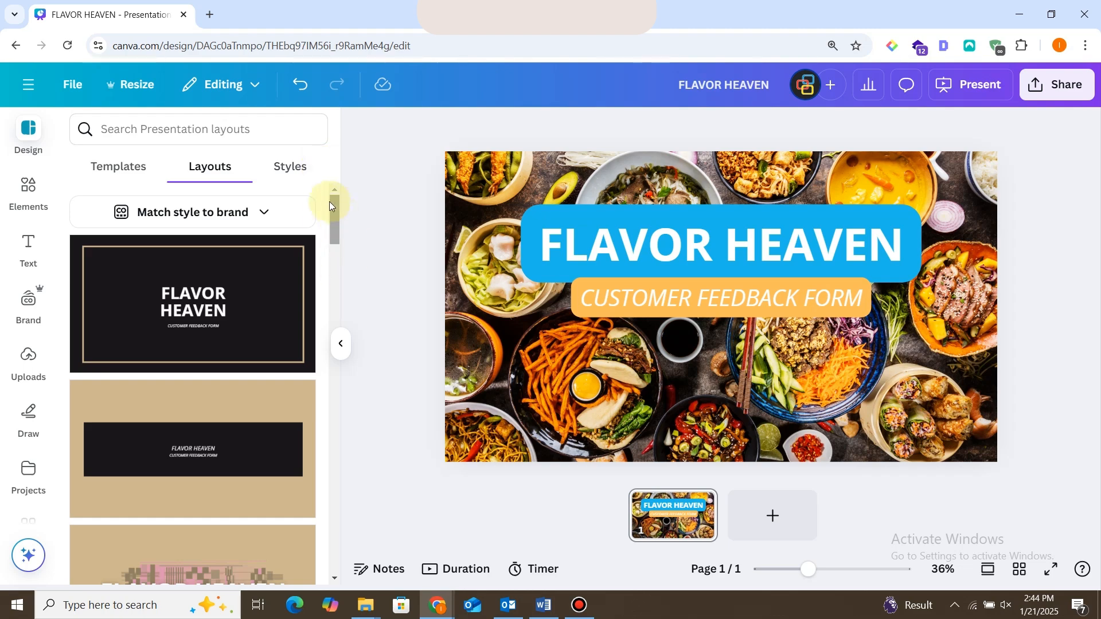
# Apply the dark presentation layout with a large round picture frame beside the title to page 1.
pyautogui.moveTo(329, 203); pyautogui.dragTo(350, 404)
pyautogui.click(207, 277)
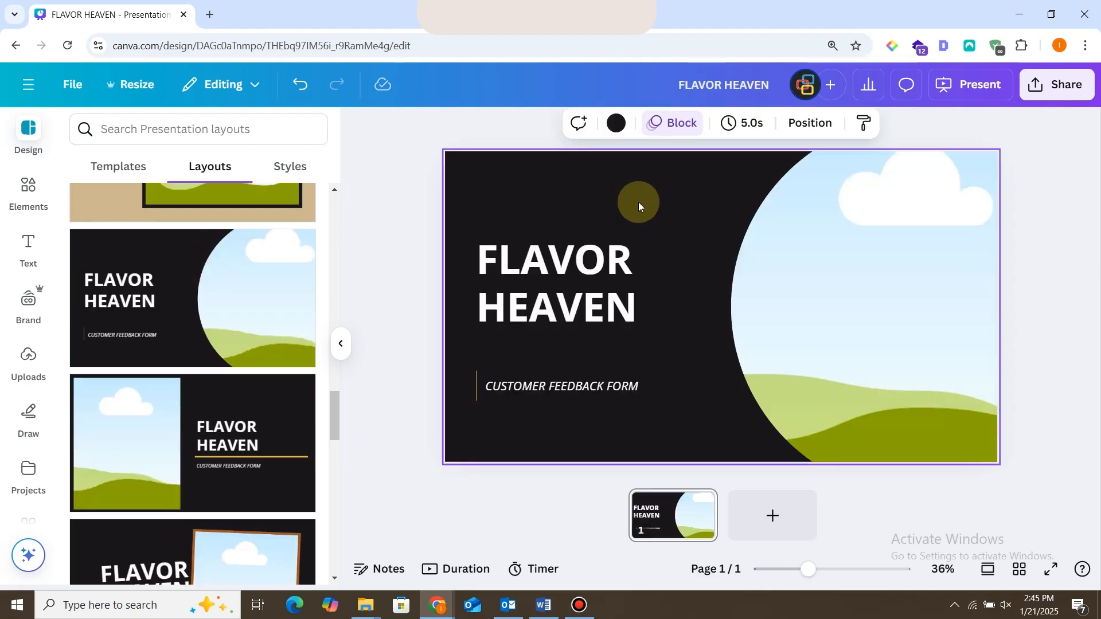
pyautogui.click(602, 257)
pyautogui.click(531, 195)
pyautogui.click(516, 165)
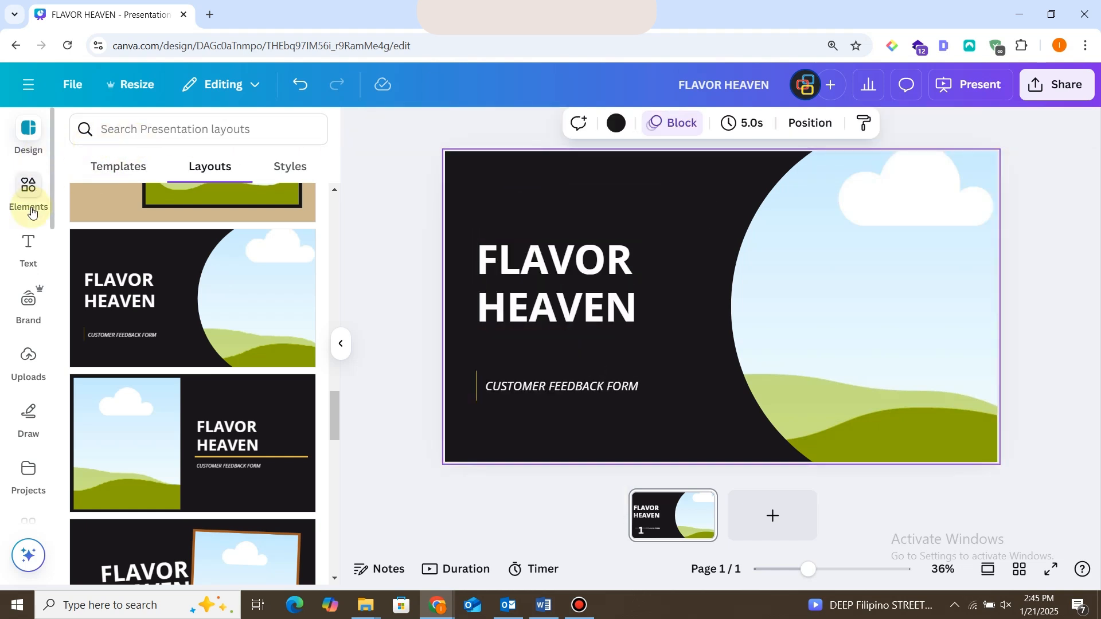
# Fill the round picture frame with the second food photo, showing grilled vegetables and sauces.
pyautogui.click(29, 187)
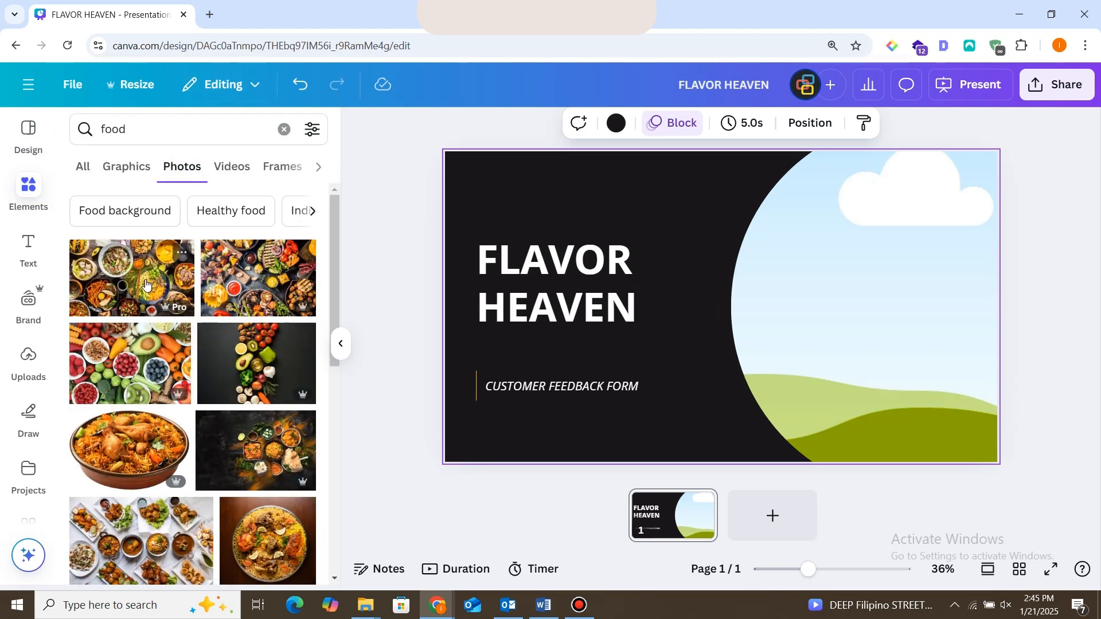
pyautogui.click(224, 276)
pyautogui.moveTo(792, 283); pyautogui.dragTo(844, 248)
# Apply the Background text effect to the title with a white background colour.
pyautogui.click(679, 246)
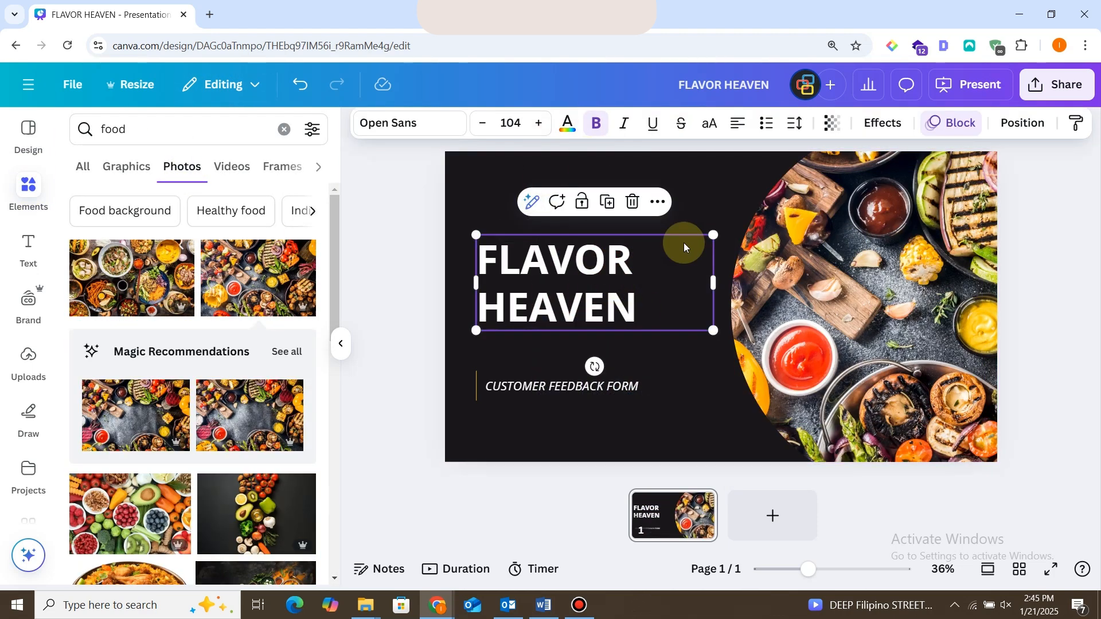
pyautogui.click(883, 123)
pyautogui.click(106, 516)
pyautogui.scroll(-5, 336, 393)
pyautogui.click(303, 462)
pyautogui.click(198, 304)
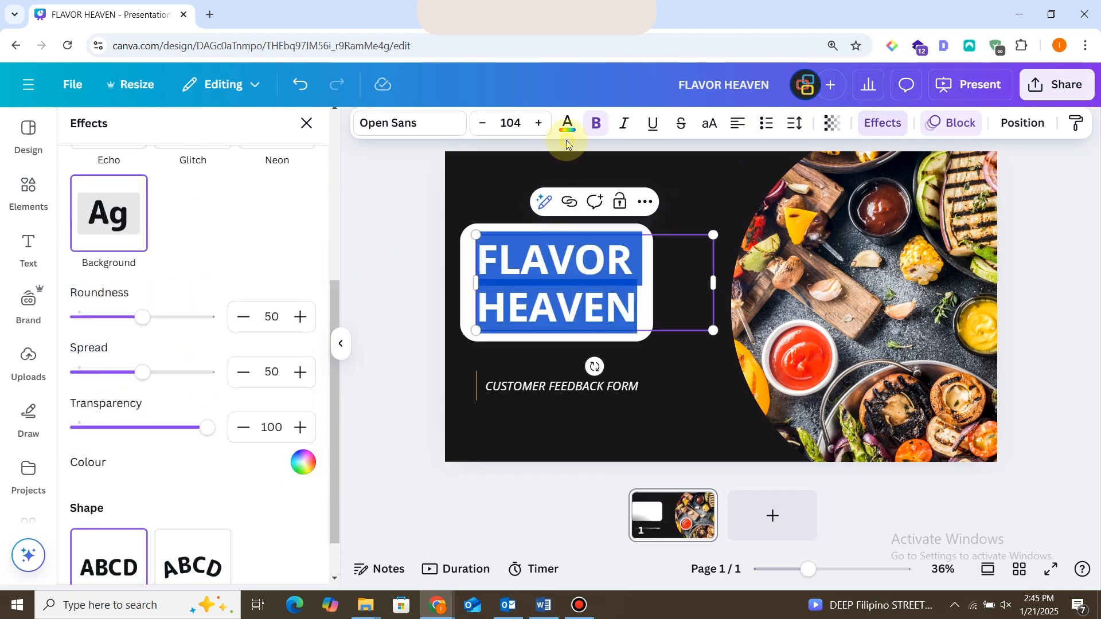
# Colour the title text light blue from the brand palette.
pyautogui.click(568, 124)
pyautogui.click(172, 350)
pyautogui.click(84, 356)
pyautogui.scroll(-3, 84, 355)
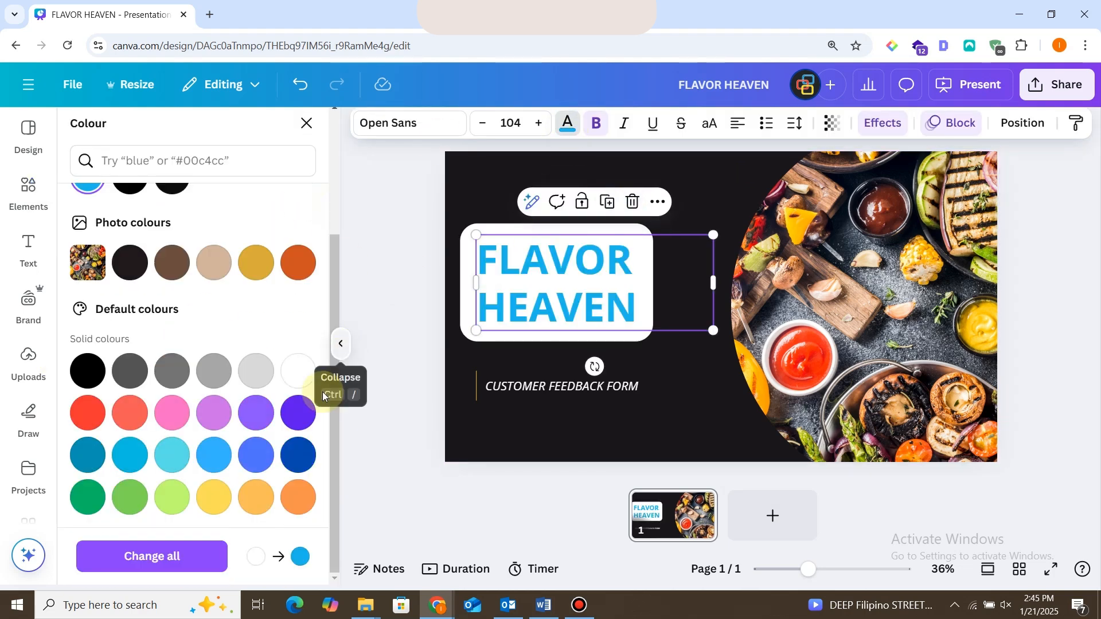
# Change the title's background effect colour to the light blue of the brand palette.
pyautogui.click(556, 324)
pyautogui.click(882, 123)
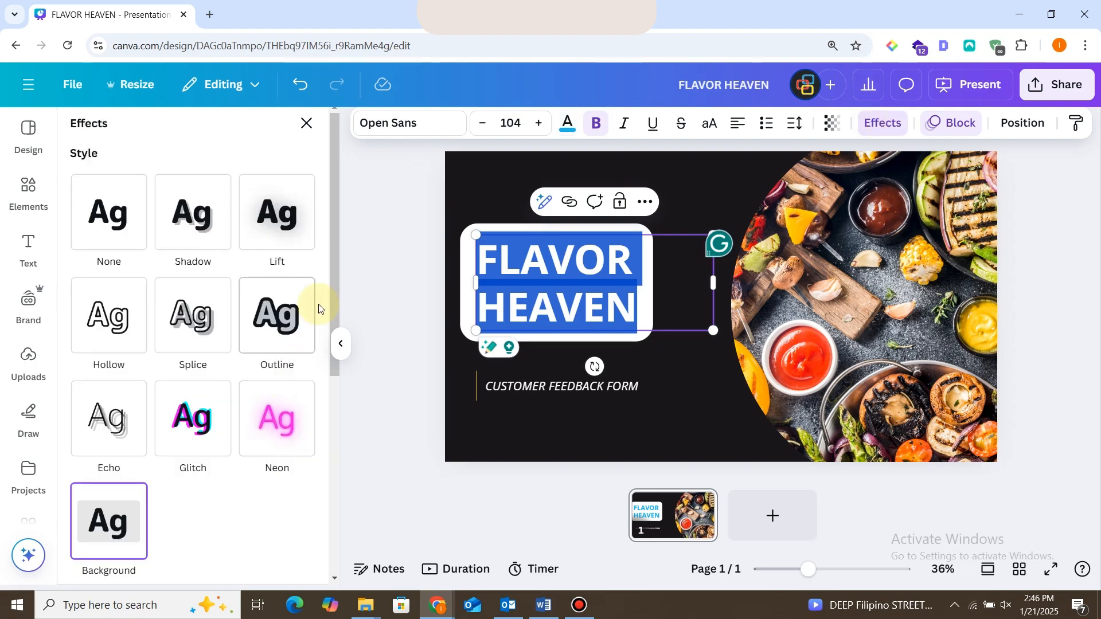
pyautogui.scroll(-5, 317, 312)
pyautogui.click(303, 442)
pyautogui.click(87, 339)
pyautogui.click(474, 181)
# Try near-black for the title text, and settle on white.
pyautogui.click(545, 281)
pyautogui.click(568, 123)
pyautogui.click(172, 357)
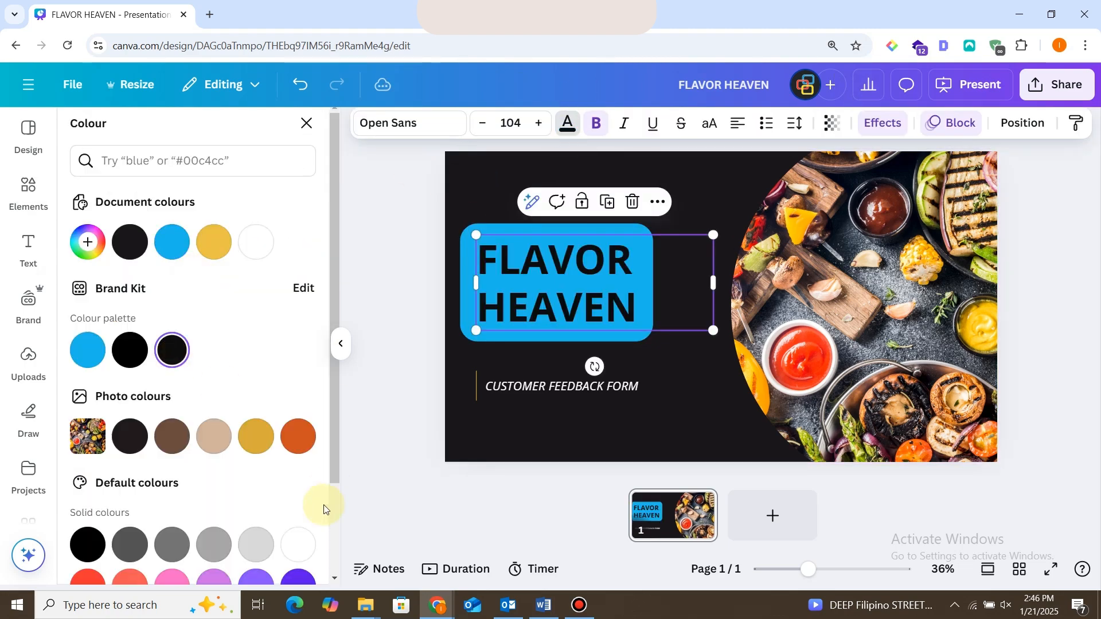
pyautogui.click(301, 542)
pyautogui.click(306, 123)
# Resize the title's text box so the title fits on one line and place it near the page's upper edge.
pyautogui.click(597, 276)
pyautogui.click(713, 181)
pyautogui.click(619, 281)
pyautogui.moveTo(713, 282); pyautogui.dragTo(640, 285)
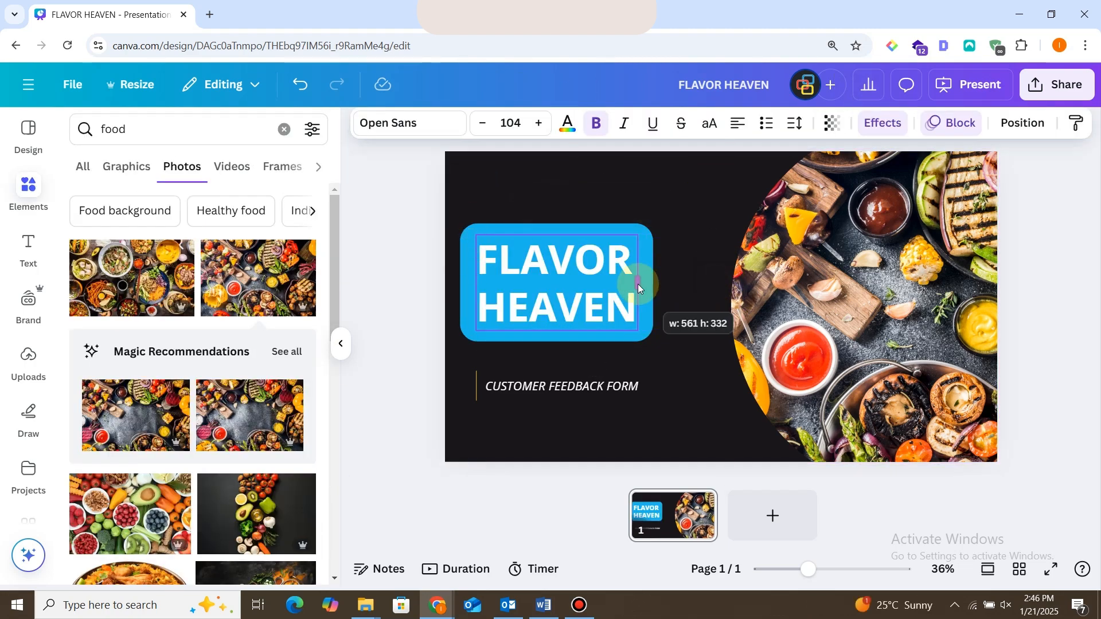
# Increase the font size of the "CUSTOMER FEEDBACK FORM" subtitle.
pyautogui.click(562, 386)
pyautogui.click(539, 123)
pyautogui.click(539, 122)
pyautogui.click(363, 271)
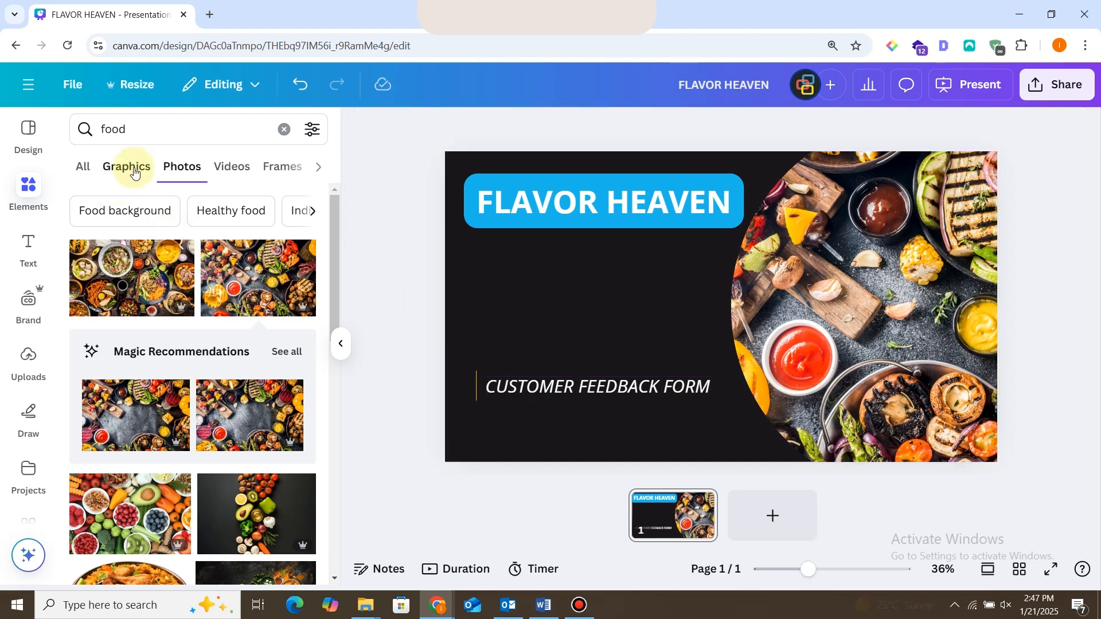
# Search the photos for "Feeedback" and add the photo of hands holding coloured smiley-face phones to the page.
pyautogui.doubleClick(138, 130)
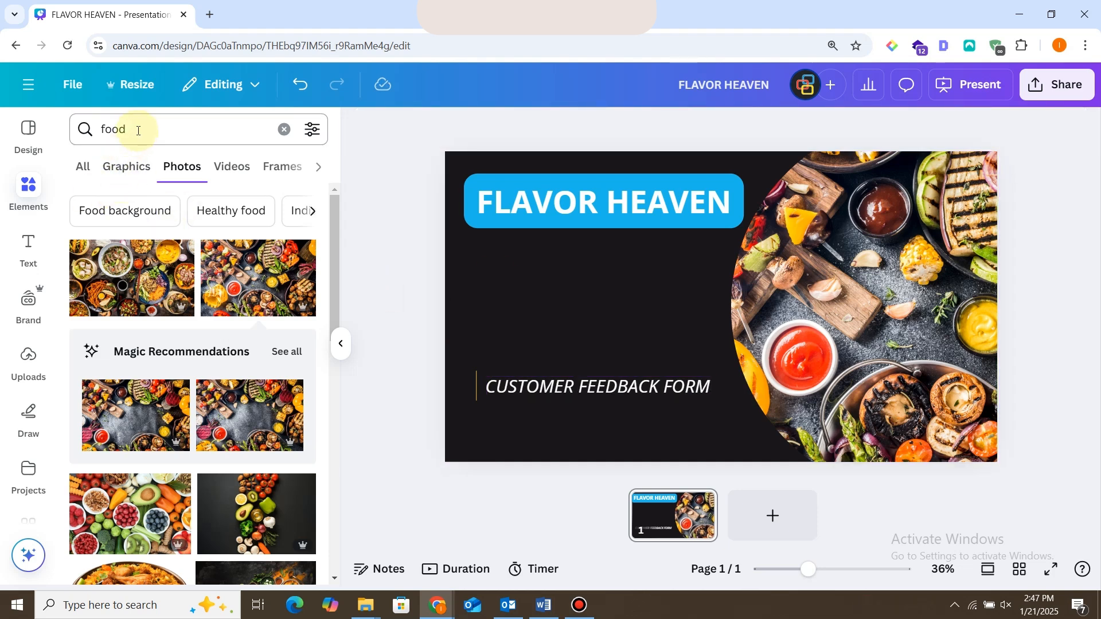
pyautogui.write('Feeedback')
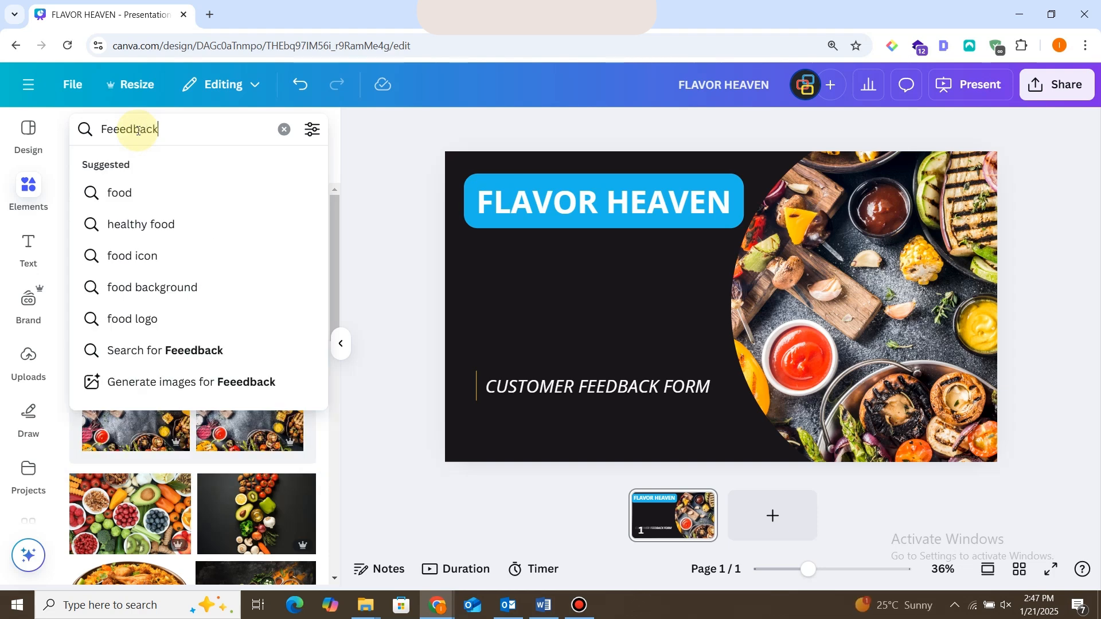
pyautogui.press('Return')
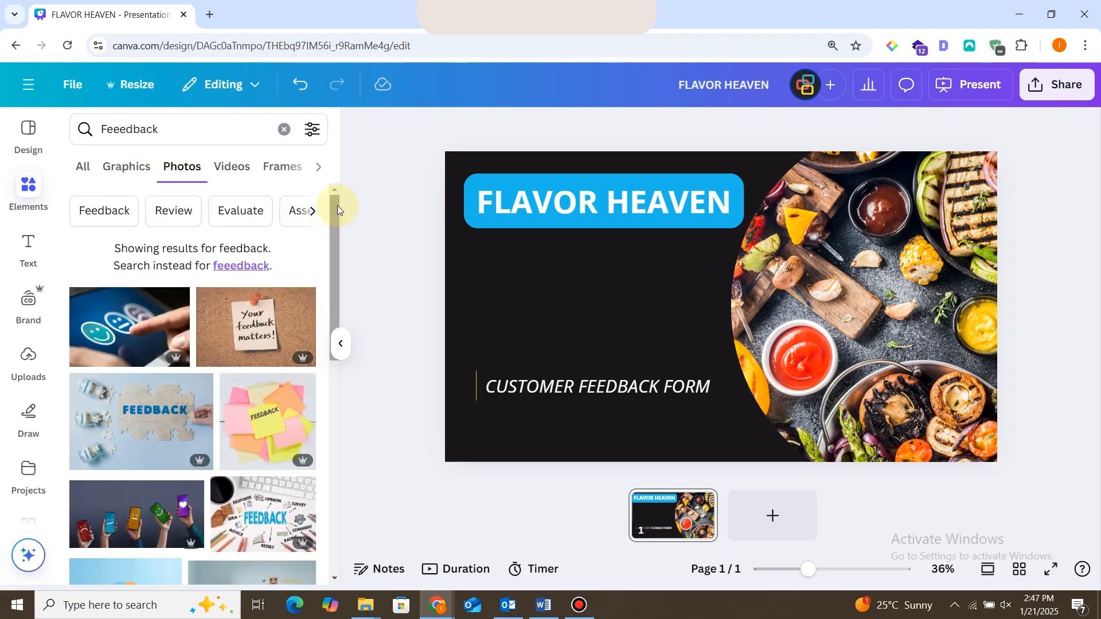
pyautogui.scroll(-2, 329, 229)
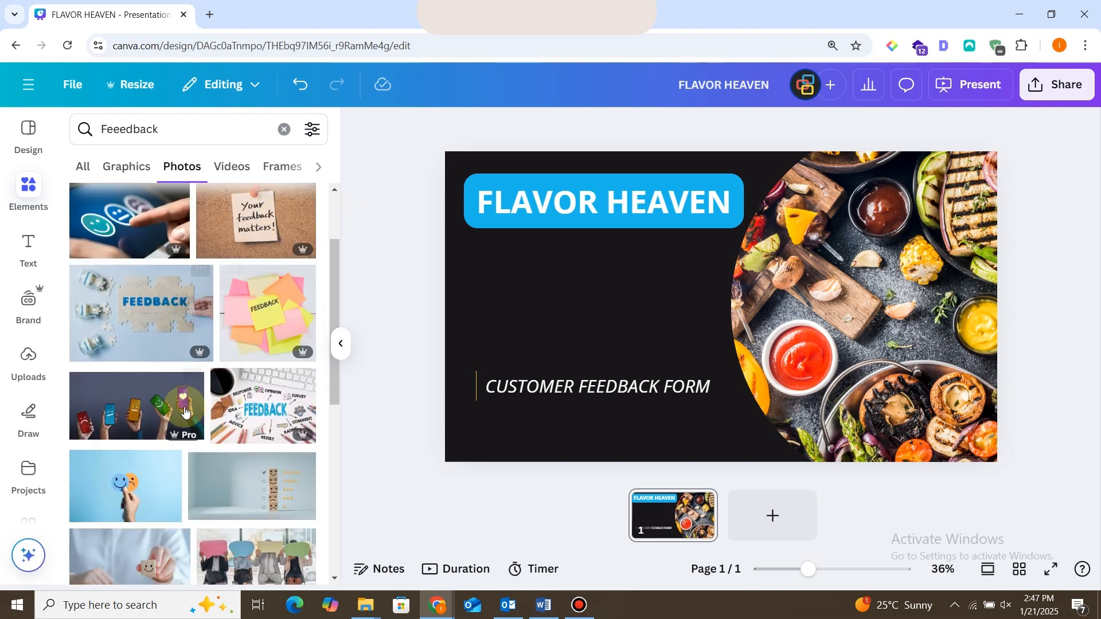
pyautogui.click(138, 405)
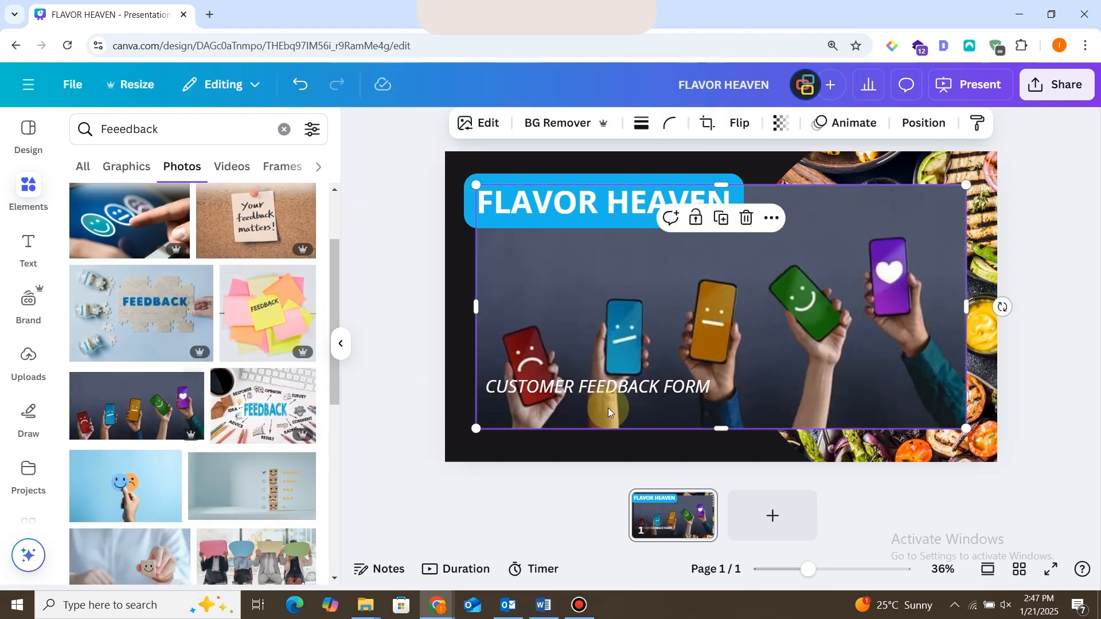
# Apply the smiley-face phones photo's colours to the page and undo that recolouring.
pyautogui.rightClick(649, 245)
pyautogui.click(779, 539)
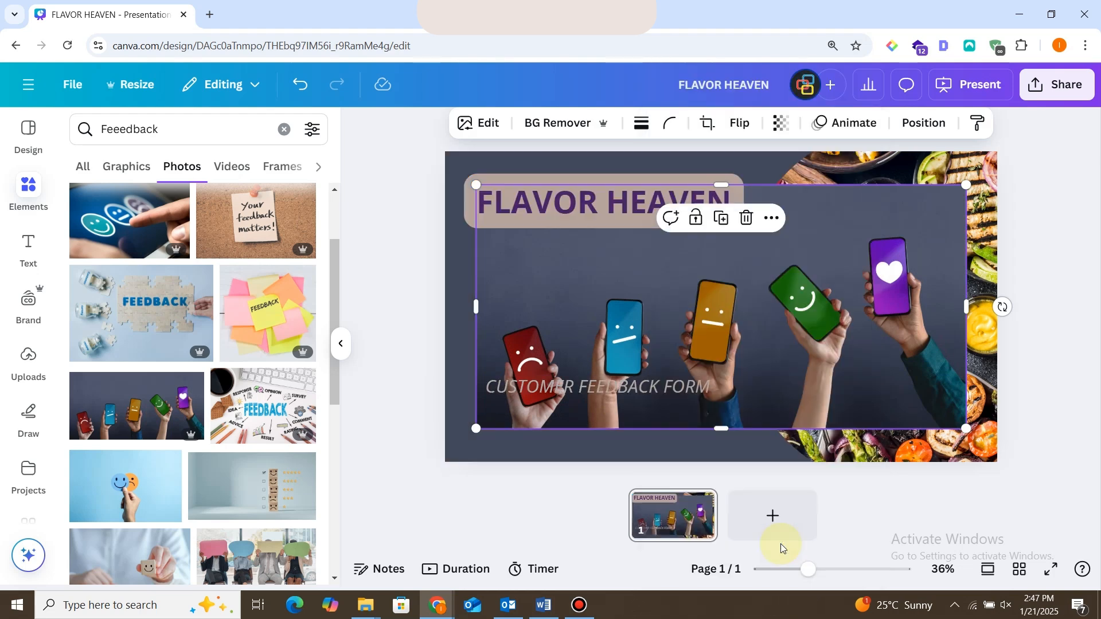
pyautogui.hotkey('ctrl', 'z')
pyautogui.click(468, 381)
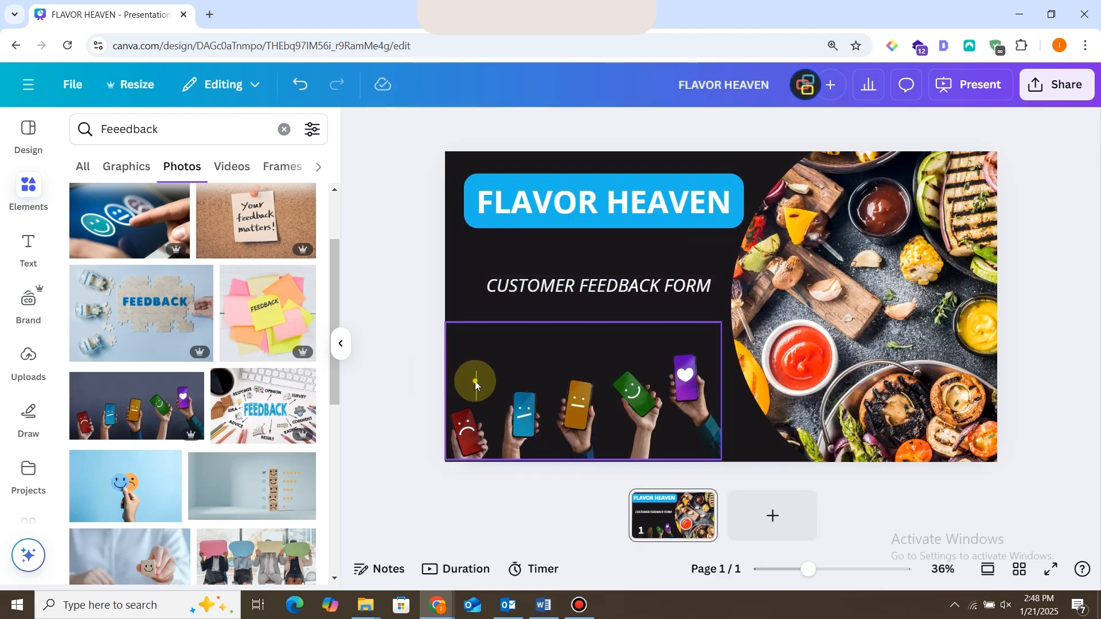
pyautogui.doubleClick(476, 383)
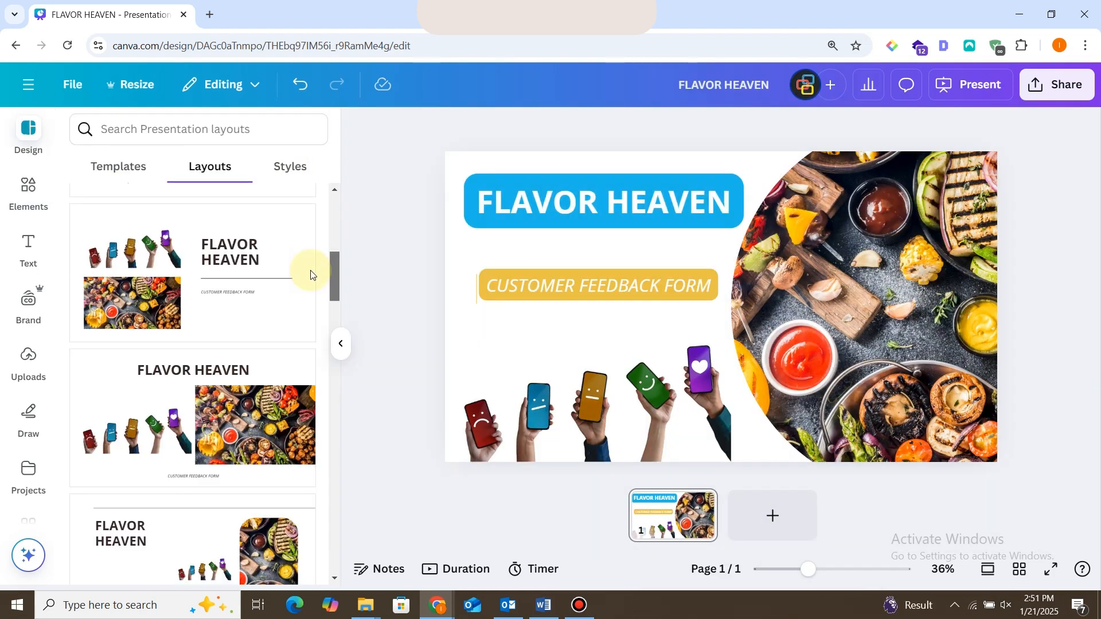
# Add the photo of a hand holding blue and orange smiley faces and set it as the page background.
pyautogui.scroll(5, 311, 275)
pyautogui.click(25, 182)
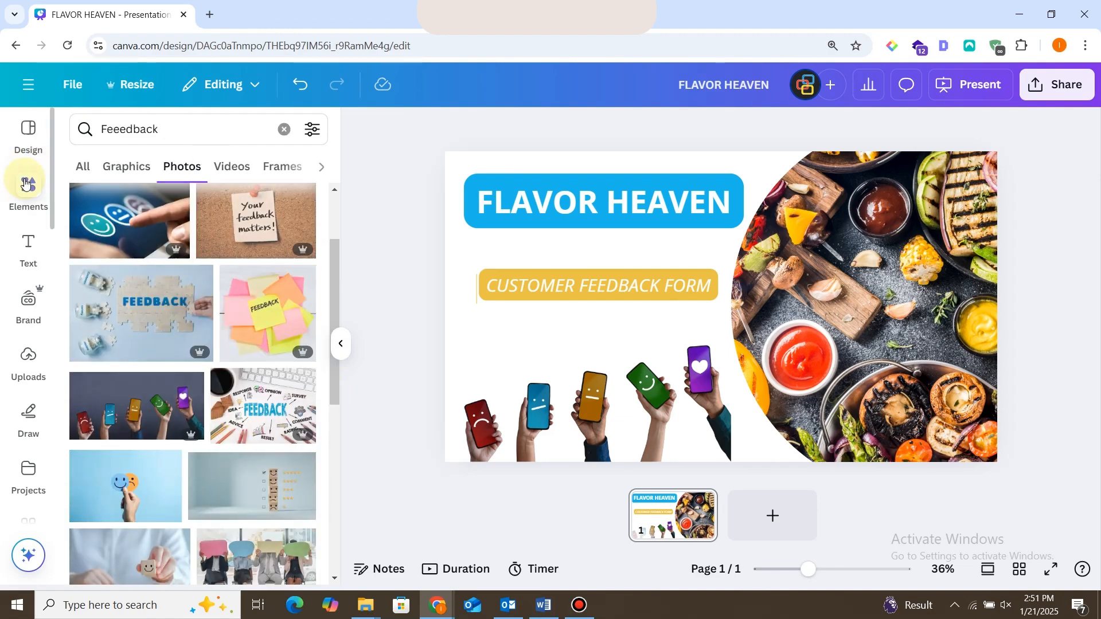
pyautogui.click(126, 488)
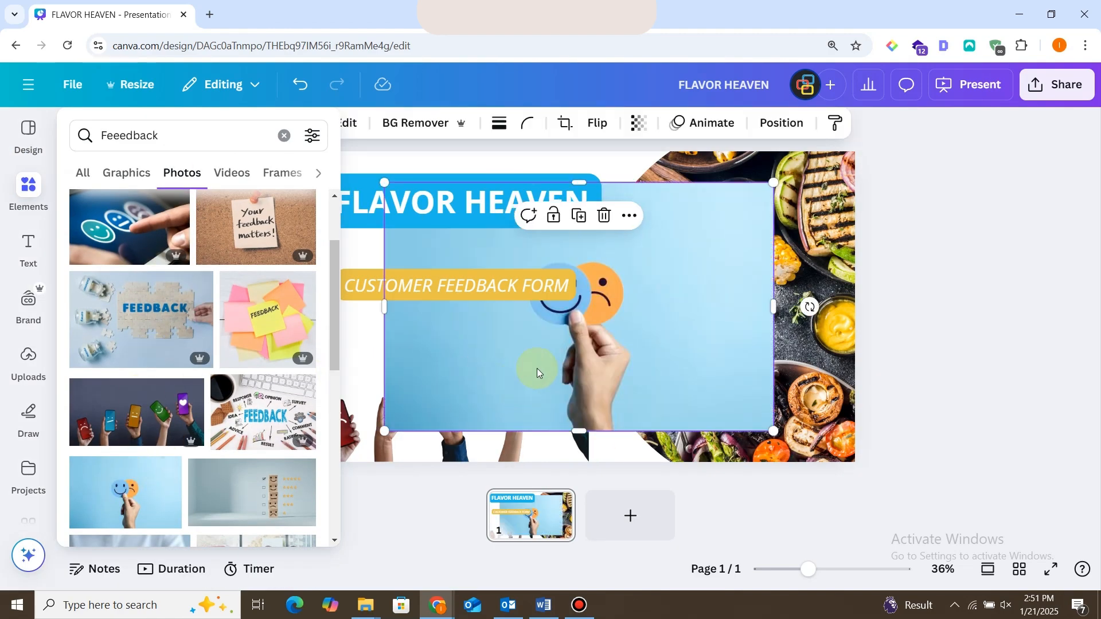
pyautogui.rightClick(546, 351)
pyautogui.click(631, 505)
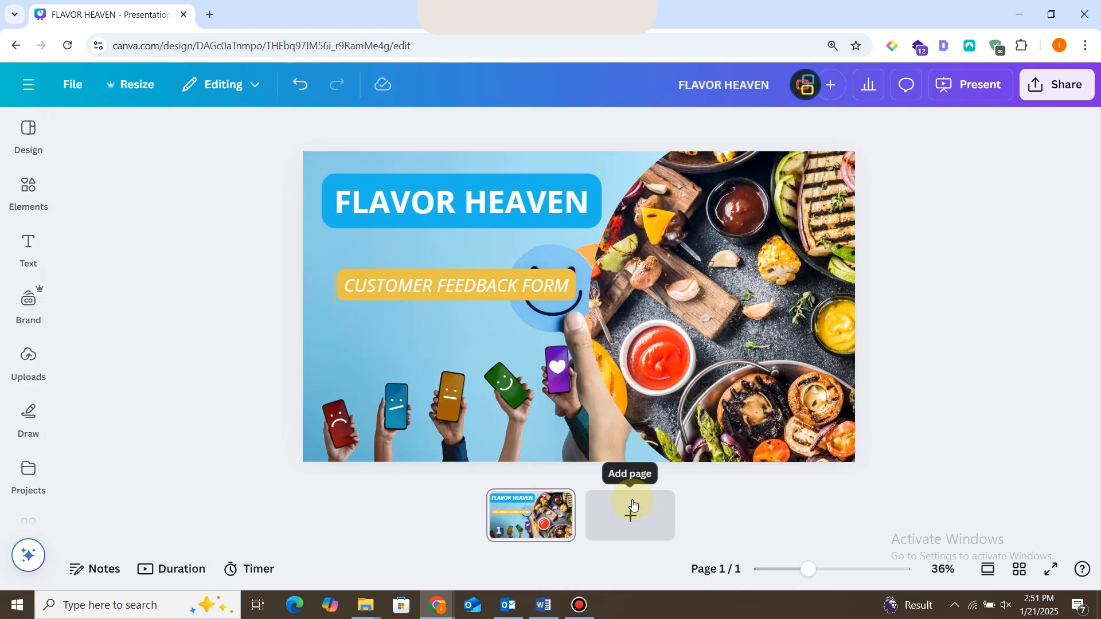
# Delete the cut-out image of hands holding coloured phones from the page.
pyautogui.click(665, 300)
pyautogui.click(509, 383)
pyautogui.press('Delete')
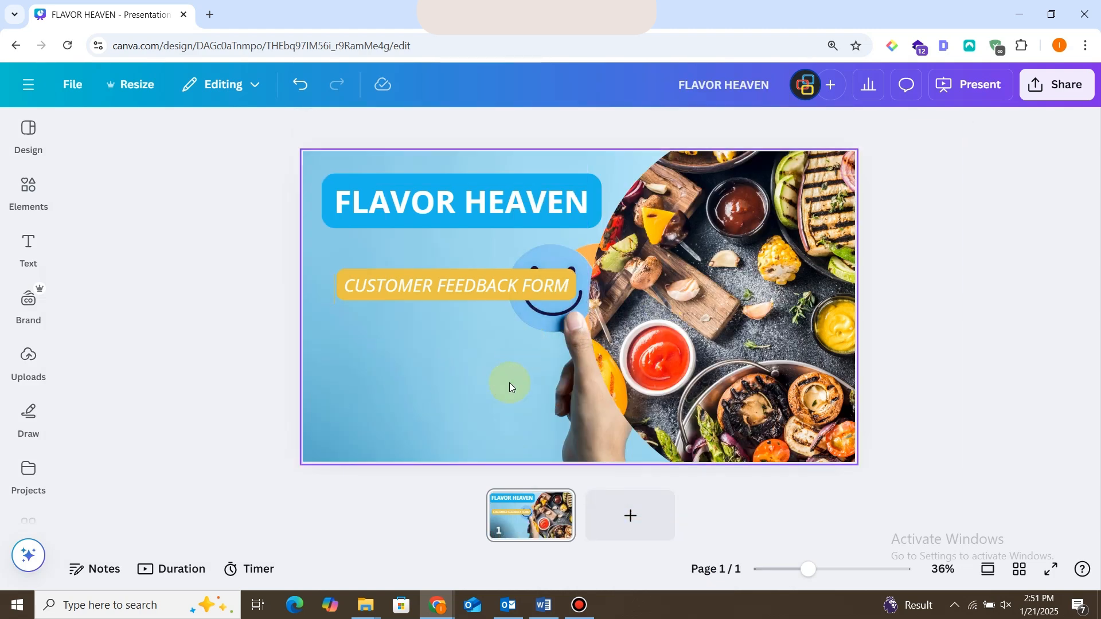
# Detach the smiley-face photo from the page background and move it to the page's lower-left area.
pyautogui.rightClick(566, 396)
pyautogui.click(631, 465)
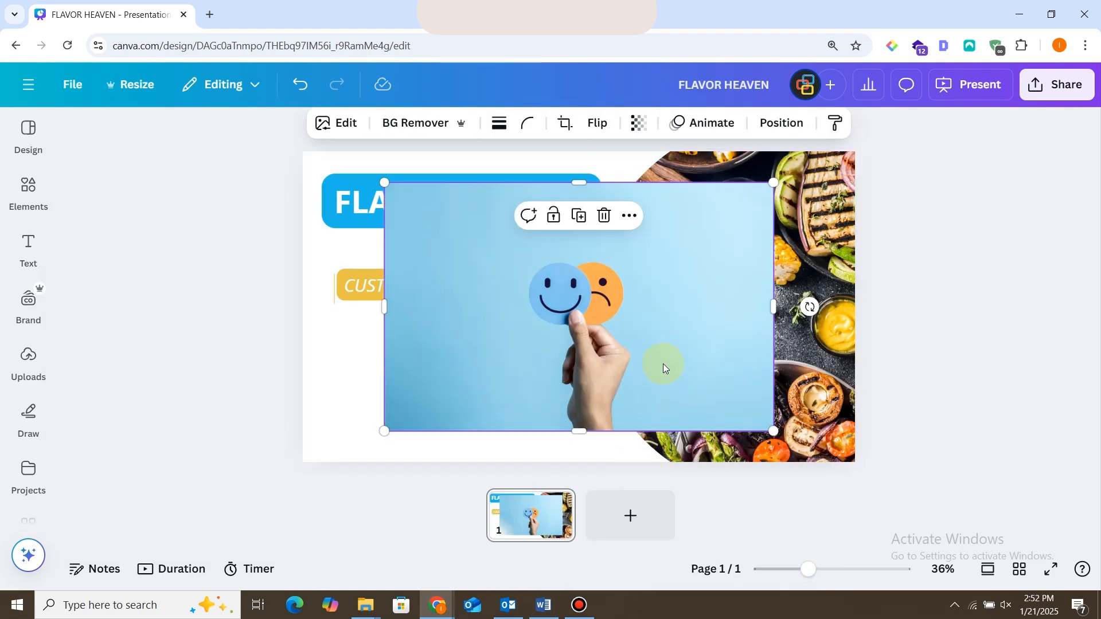
pyautogui.moveTo(665, 337); pyautogui.dragTo(492, 390)
# Apply the smiley-face photo's colours to the page and remove the photo's background.
pyautogui.rightClick(511, 393)
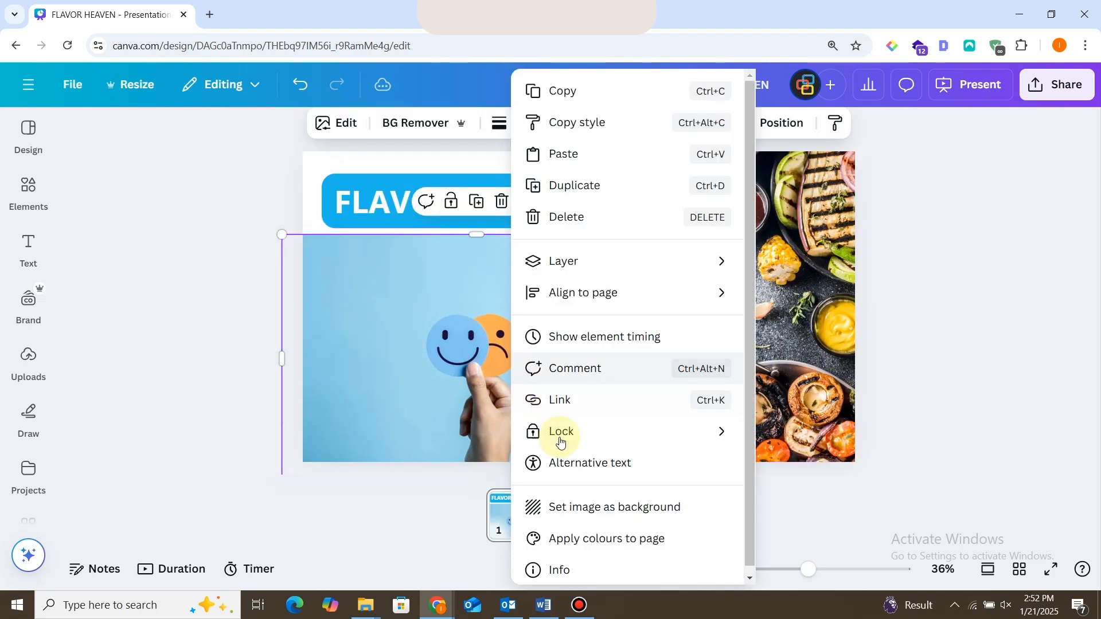
pyautogui.click(604, 531)
pyautogui.moveTo(561, 364); pyautogui.dragTo(539, 380)
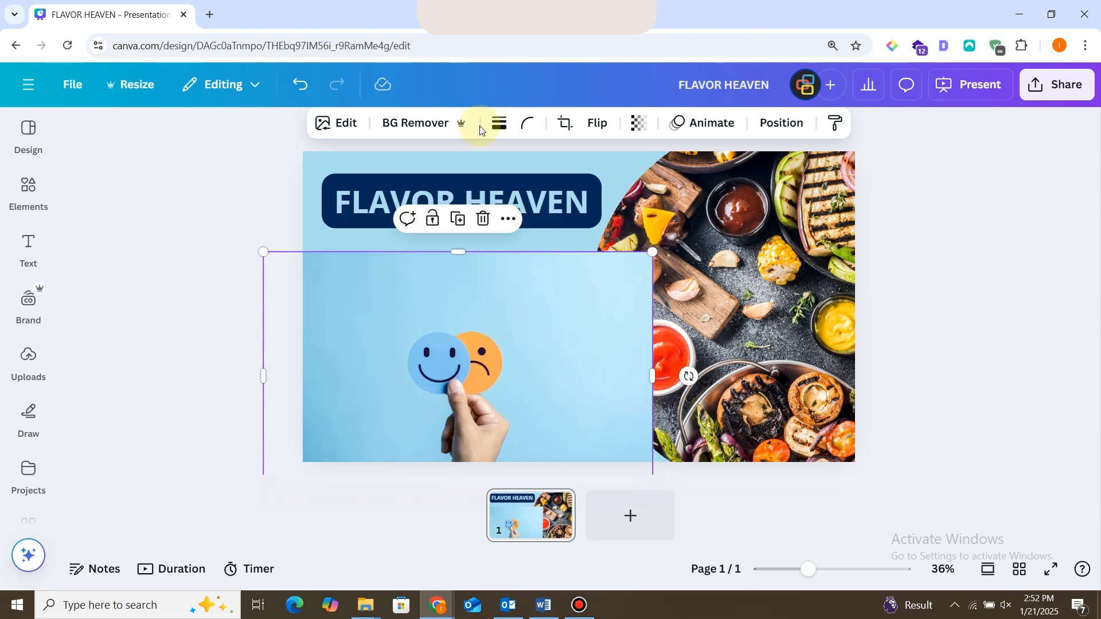
pyautogui.click(423, 125)
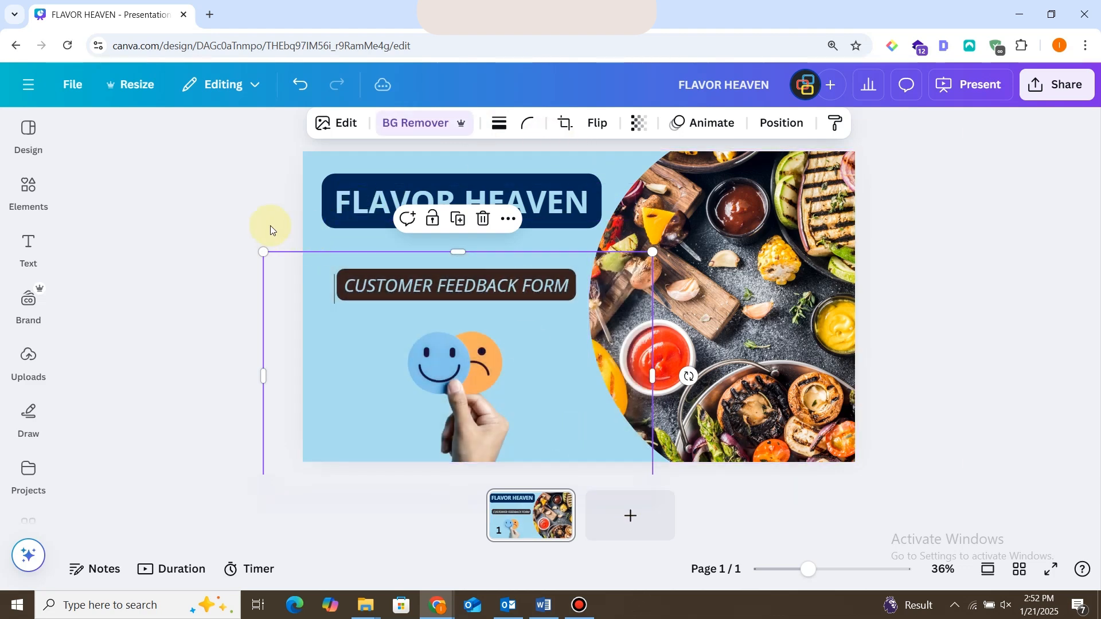
pyautogui.click(237, 212)
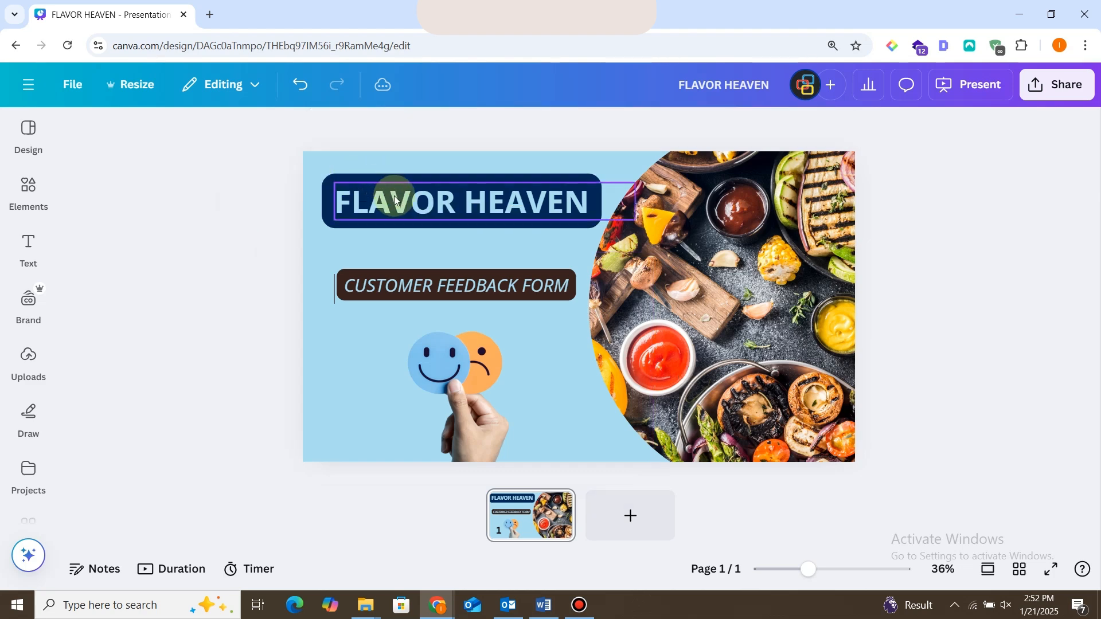
# Set the text colour of the "FLAVOR HEAVEN" title to white.
pyautogui.click(394, 199)
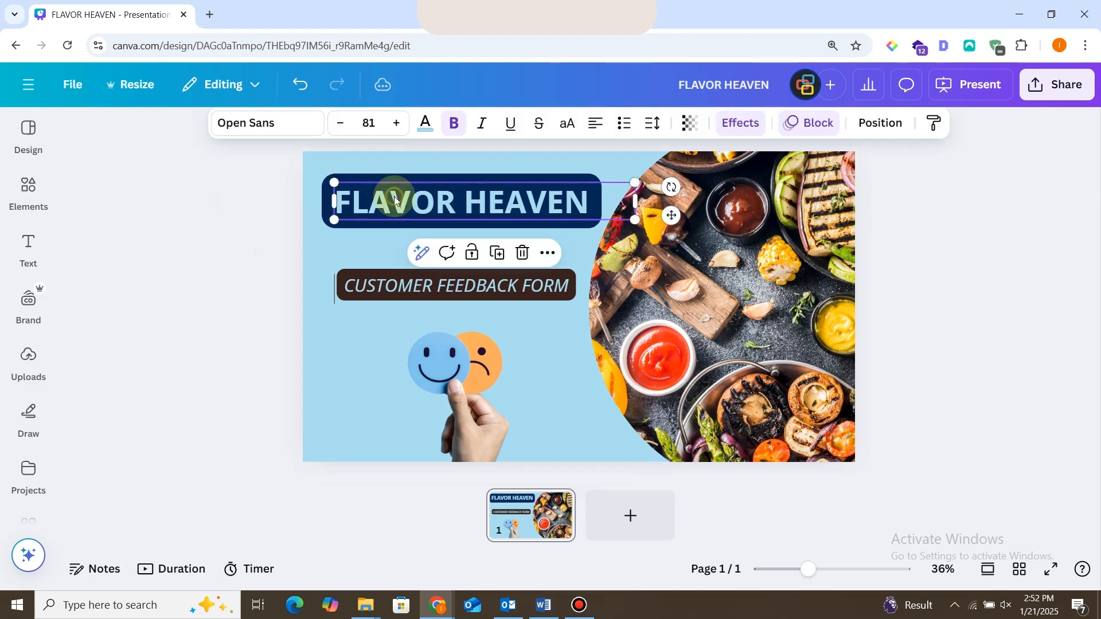
pyautogui.click(758, 119)
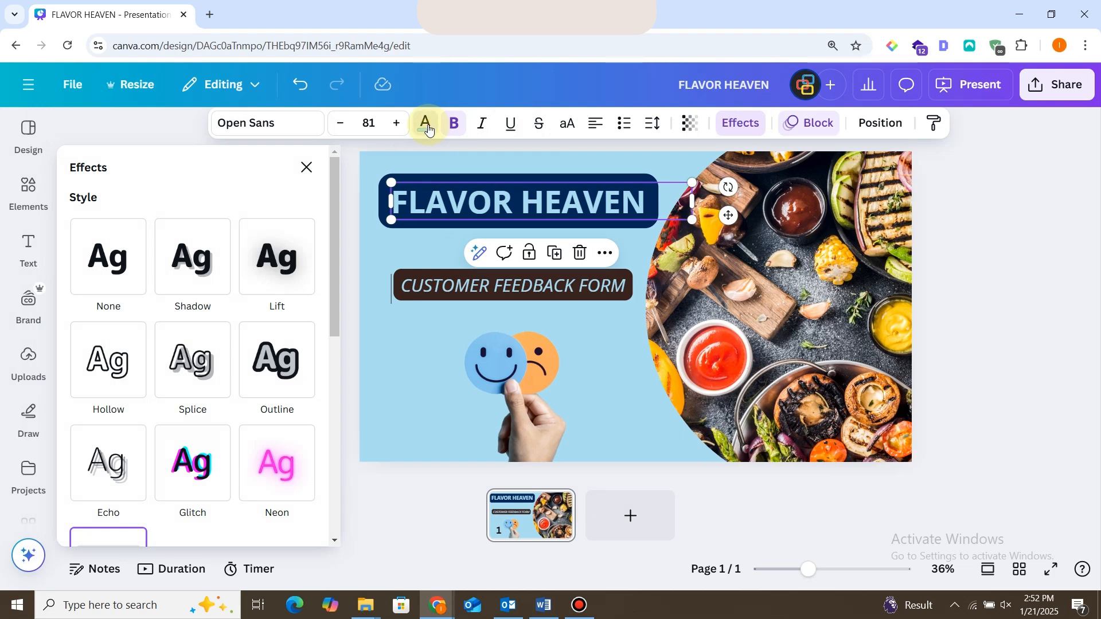
pyautogui.click(429, 131)
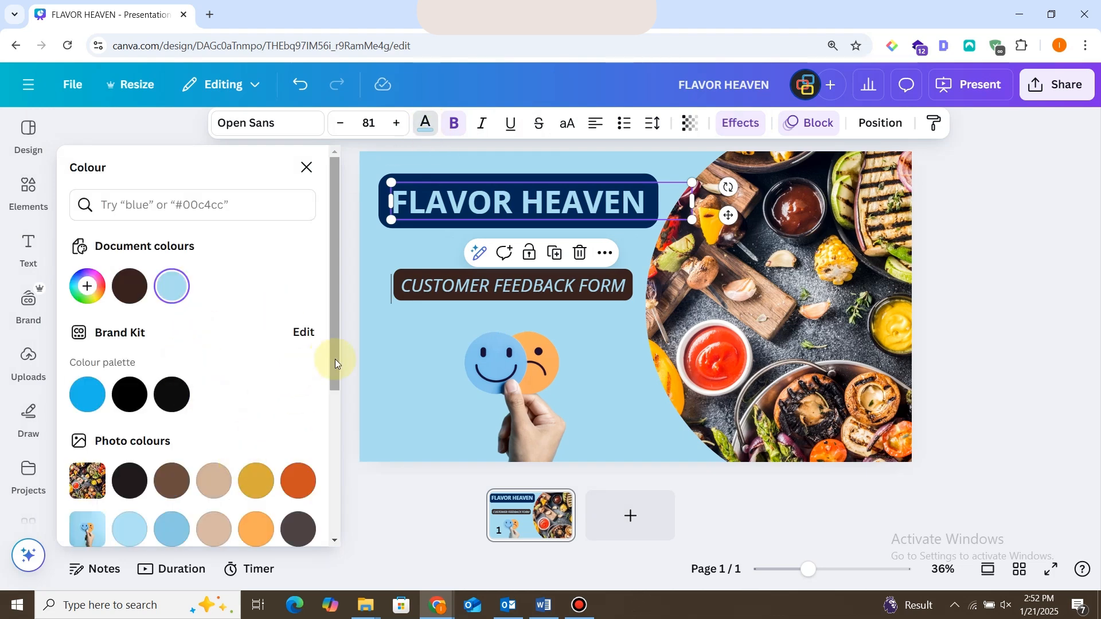
pyautogui.moveTo(334, 359); pyautogui.dragTo(320, 489)
pyautogui.click(299, 458)
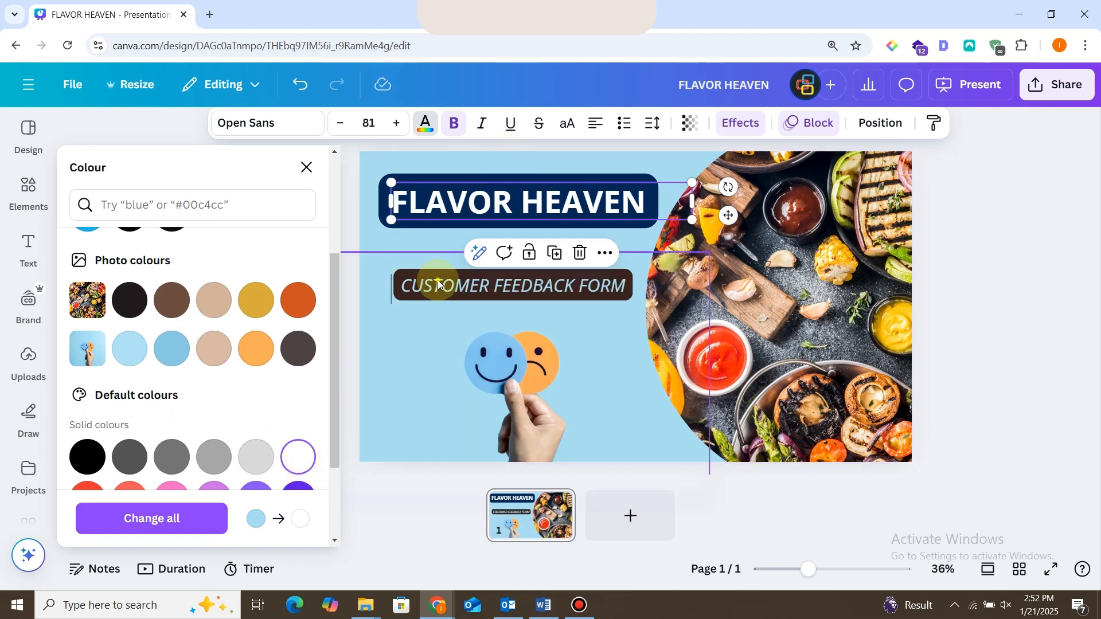
# Curve the "CUSTOMER FEEDBACK FORM" subtitle into an arch and position it just above the smiley faces.
pyautogui.moveTo(442, 284); pyautogui.dragTo(338, 247)
pyautogui.click(231, 309)
pyautogui.click(740, 123)
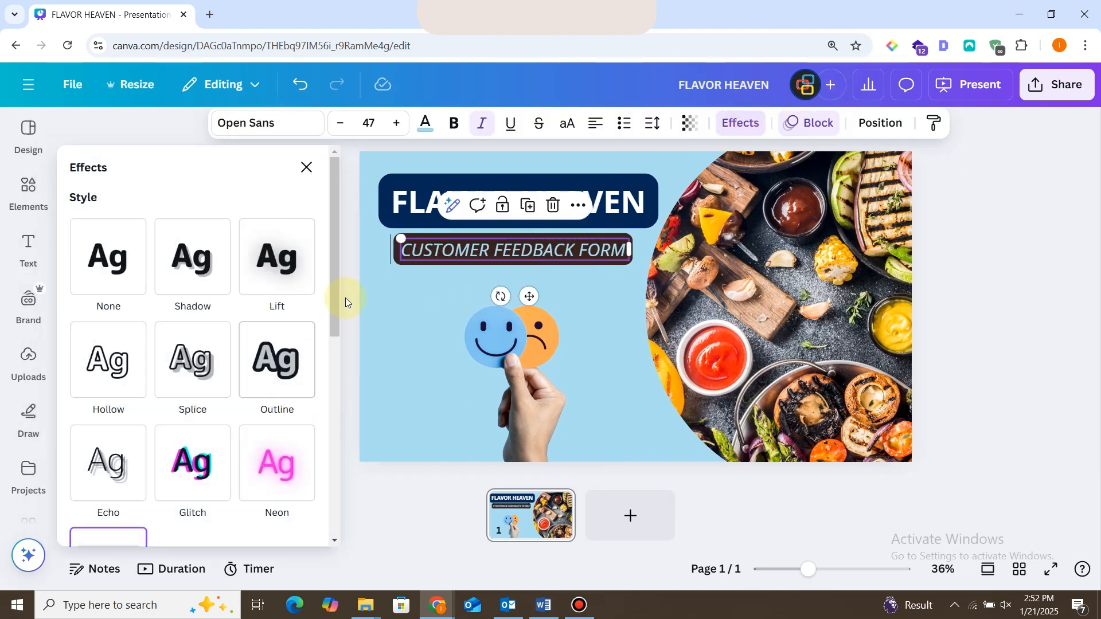
pyautogui.scroll(-5, 321, 344)
pyautogui.click(303, 371)
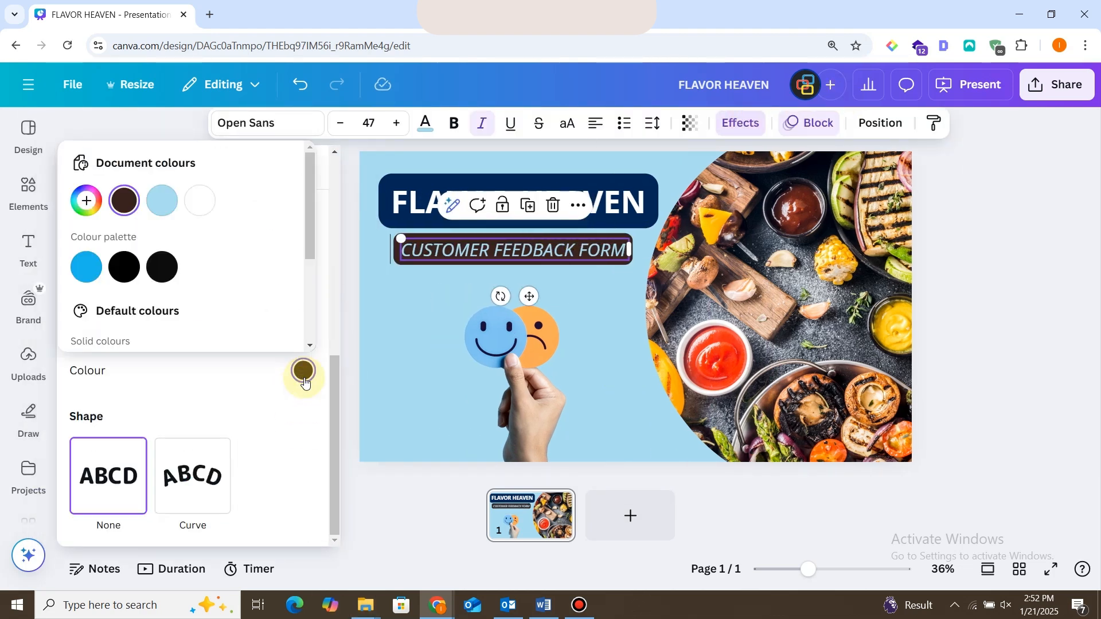
pyautogui.click(233, 479)
pyautogui.click(186, 487)
pyautogui.click(386, 415)
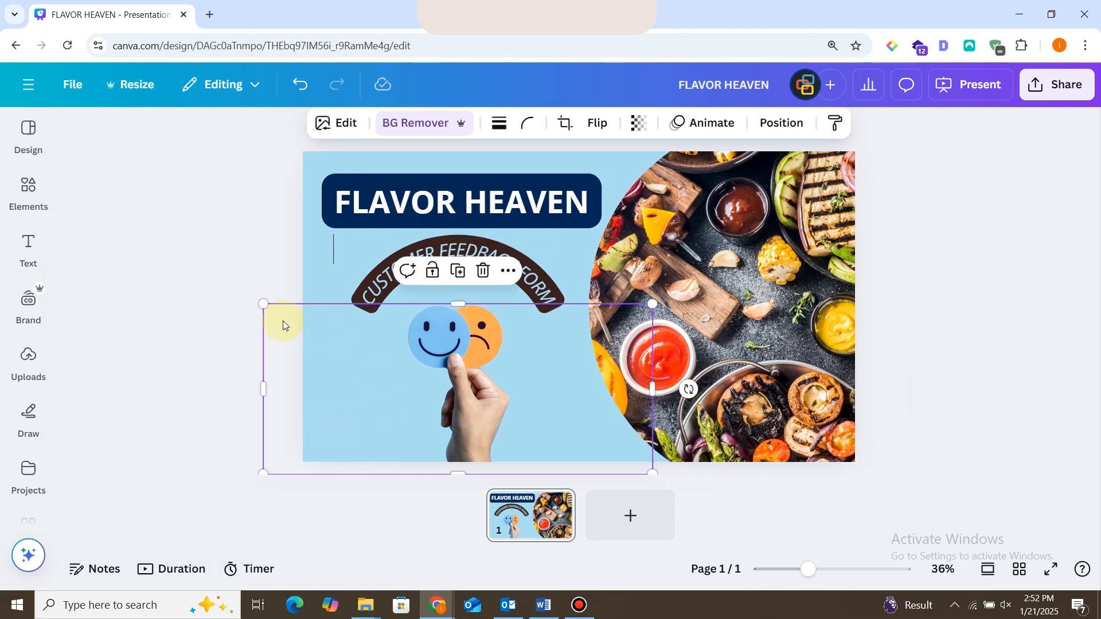
pyautogui.click(284, 240)
pyautogui.moveTo(455, 239); pyautogui.dragTo(458, 267)
# Set the curved subtitle's background effect to orange and its text to white.
pyautogui.click(740, 123)
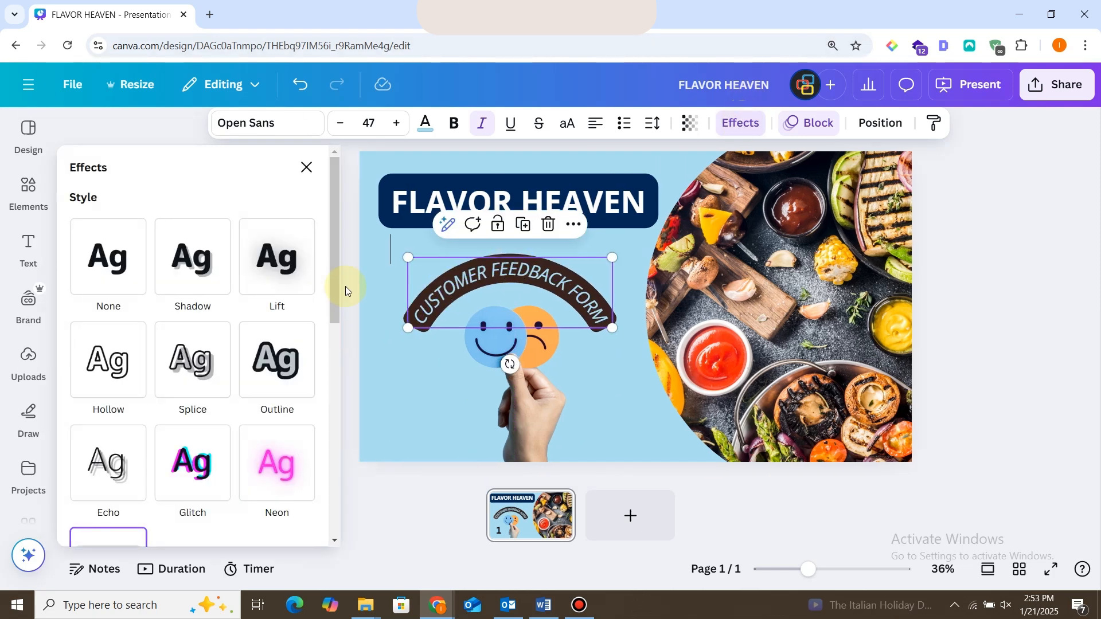
pyautogui.moveTo(335, 298); pyautogui.dragTo(334, 466)
pyautogui.click(303, 412)
pyautogui.click(202, 362)
pyautogui.moveTo(312, 241); pyautogui.dragTo(339, 438)
pyautogui.click(739, 123)
pyautogui.click(310, 411)
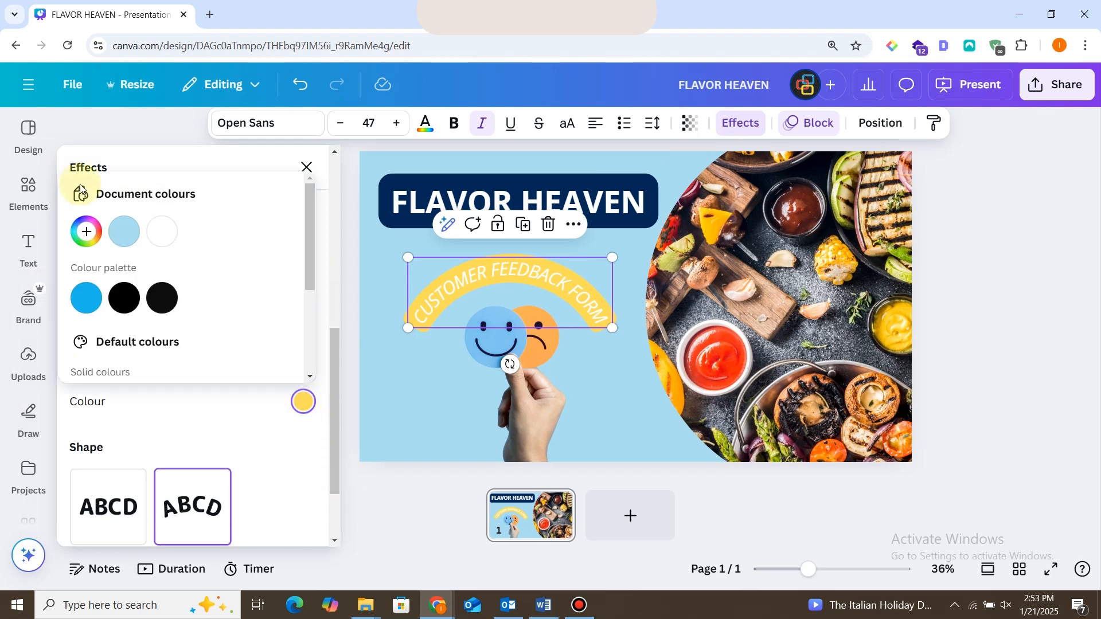
pyautogui.click(633, 523)
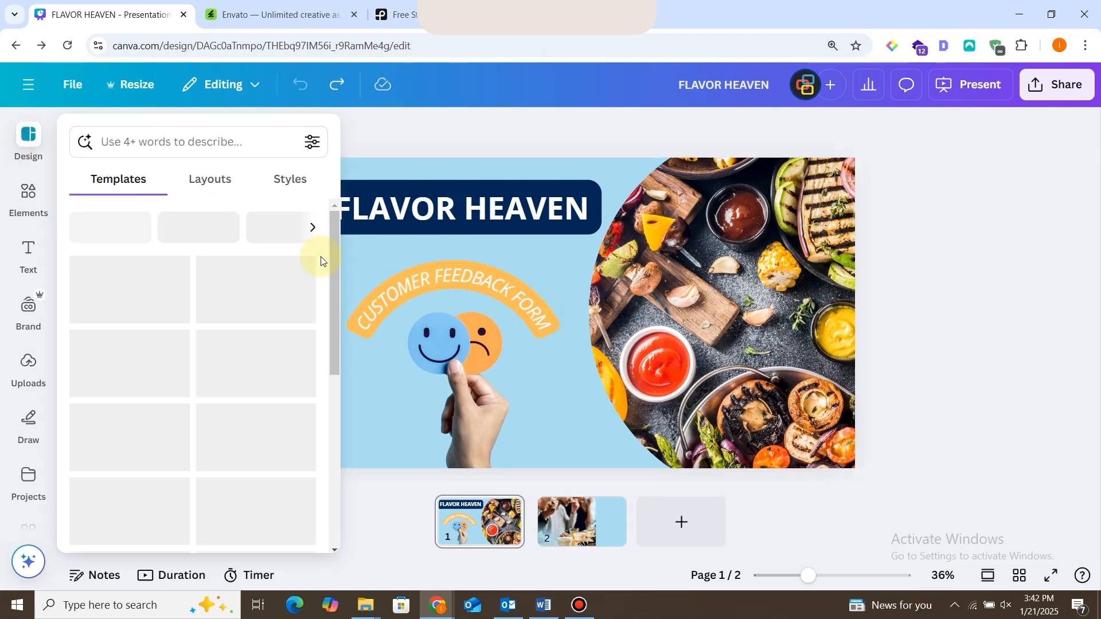
# Give the title page a black-to-grey gradient background and change the title's background effect to light blue.
pyautogui.click(516, 166)
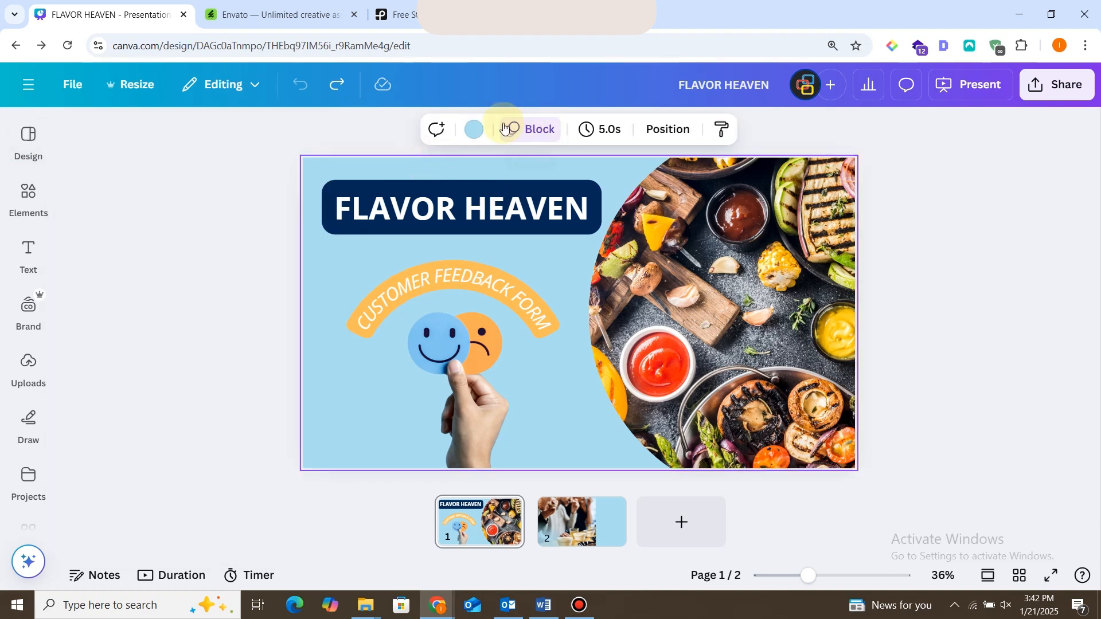
pyautogui.click(473, 129)
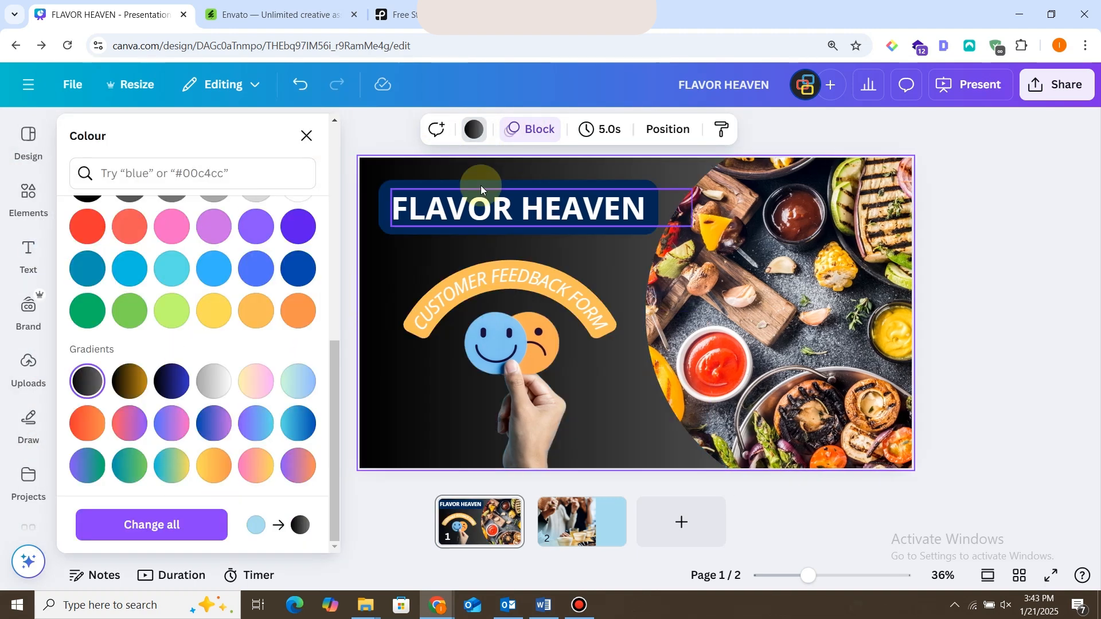
pyautogui.click(480, 185)
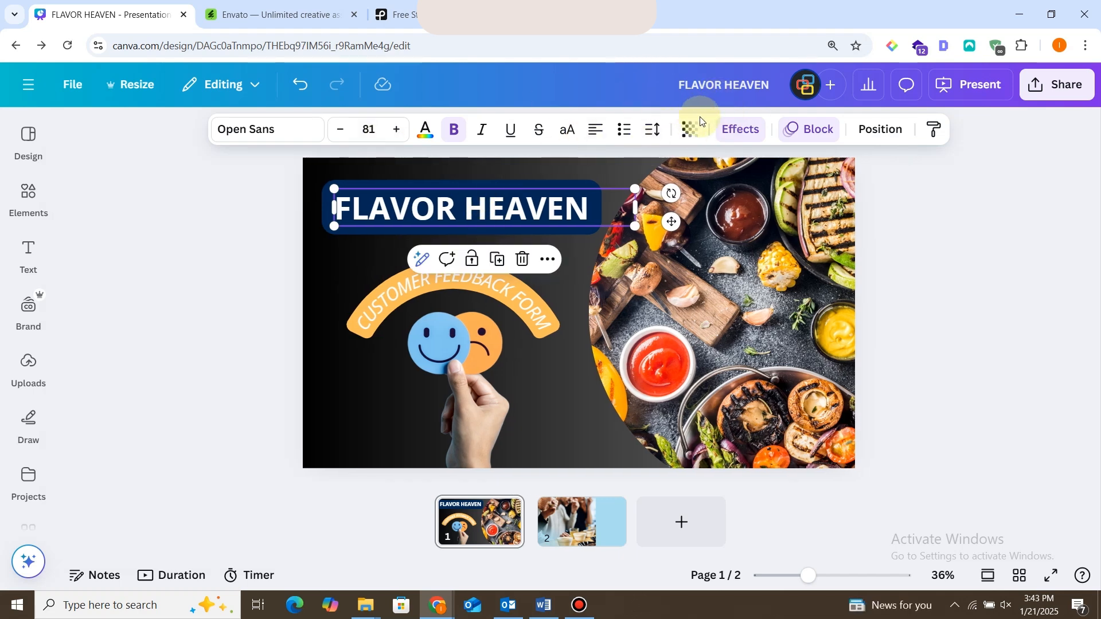
pyautogui.click(738, 129)
pyautogui.scroll(-5, 332, 301)
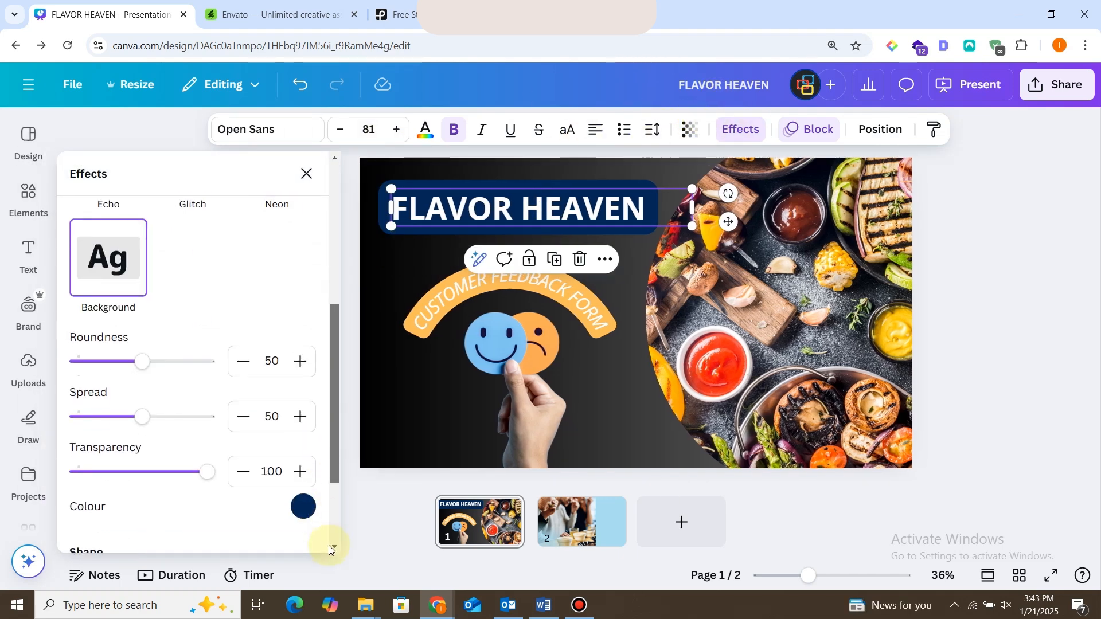
pyautogui.click(304, 497)
pyautogui.click(122, 320)
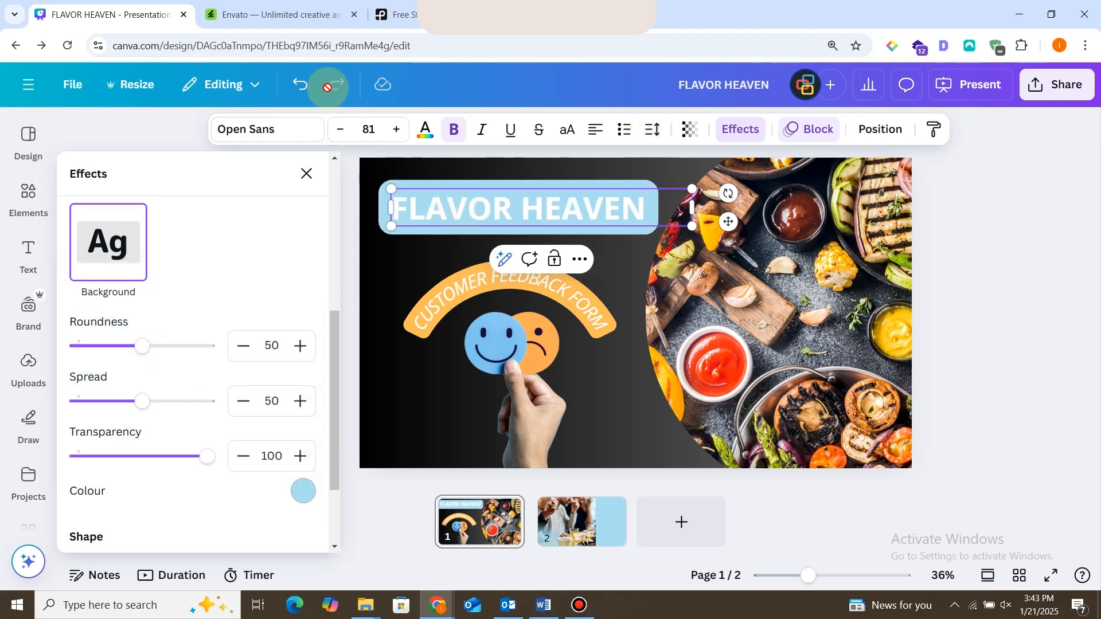
# Change the "FLAVOR HEAVEN" title text to the near-black colour from the brand palette.
pyautogui.click(425, 129)
pyautogui.click(171, 401)
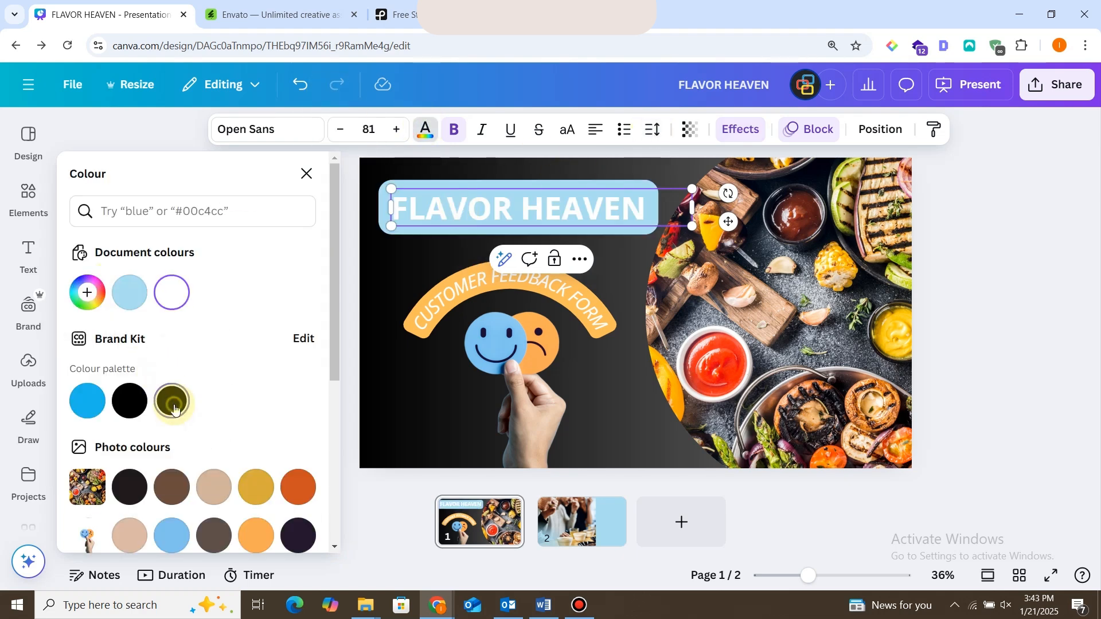
pyautogui.click(453, 372)
pyautogui.click(396, 208)
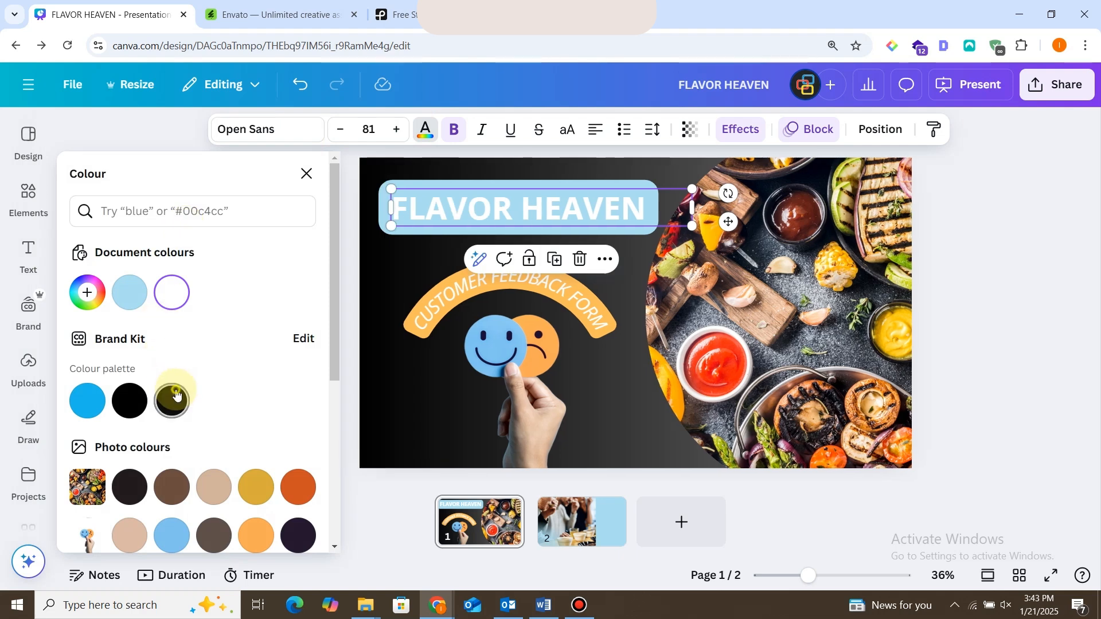
pyautogui.click(172, 401)
pyautogui.click(940, 338)
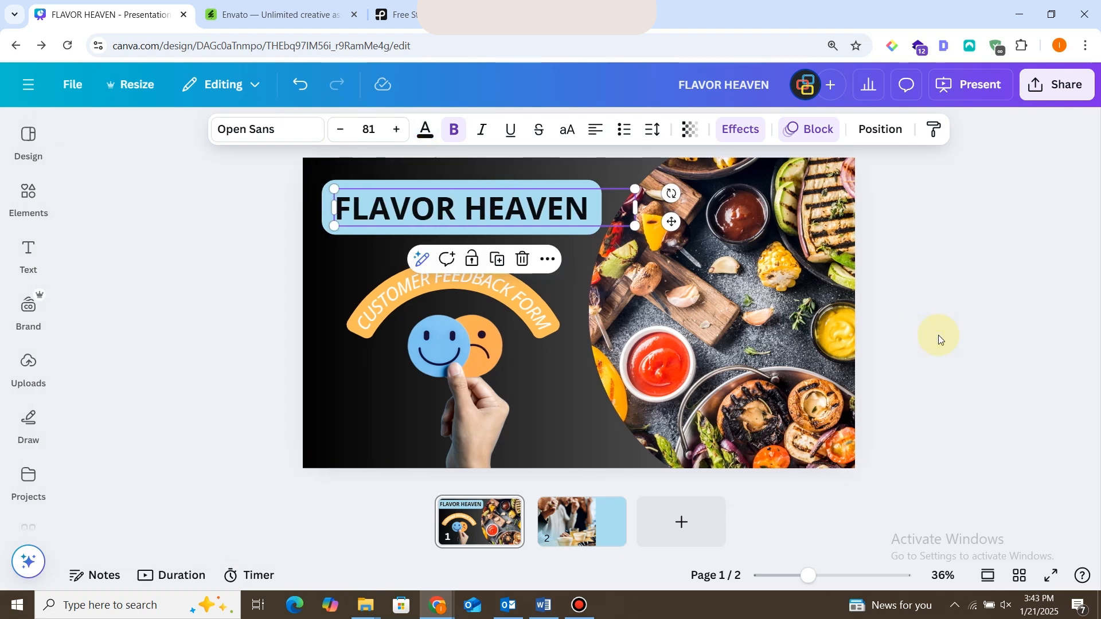
pyautogui.click(173, 359)
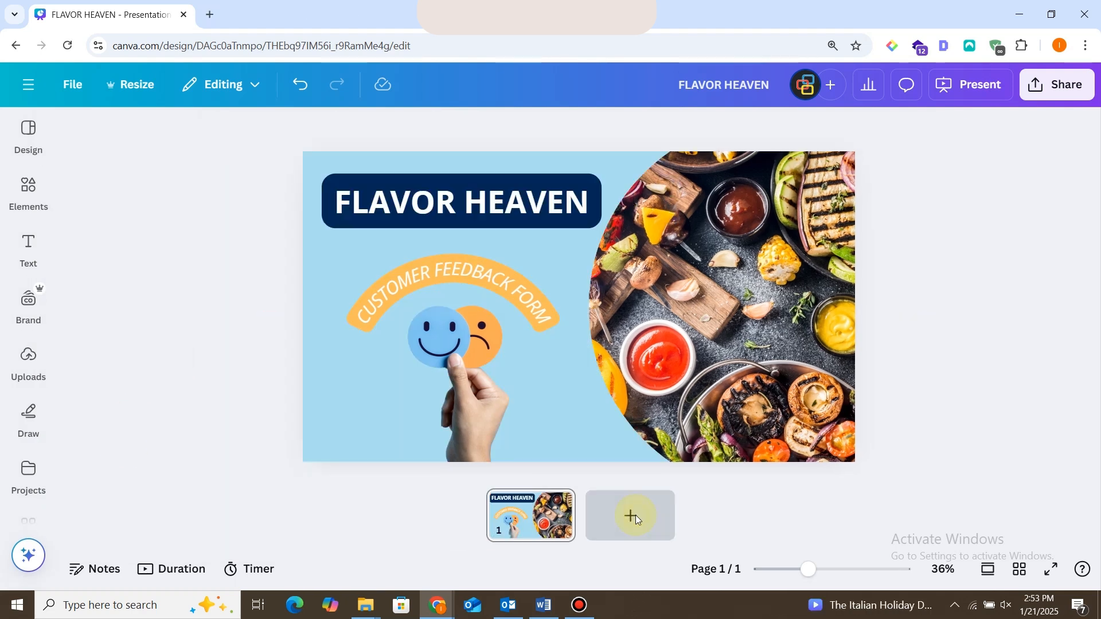
# Add a blank second page and clear the previous feedback search in the elements library.
pyautogui.click(635, 515)
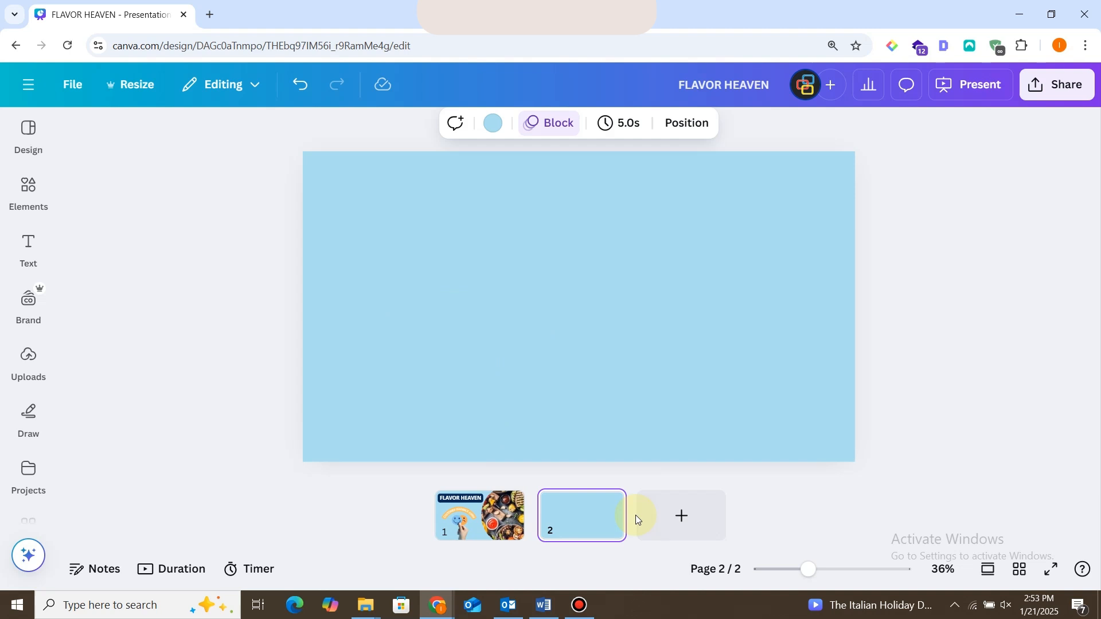
pyautogui.click(514, 214)
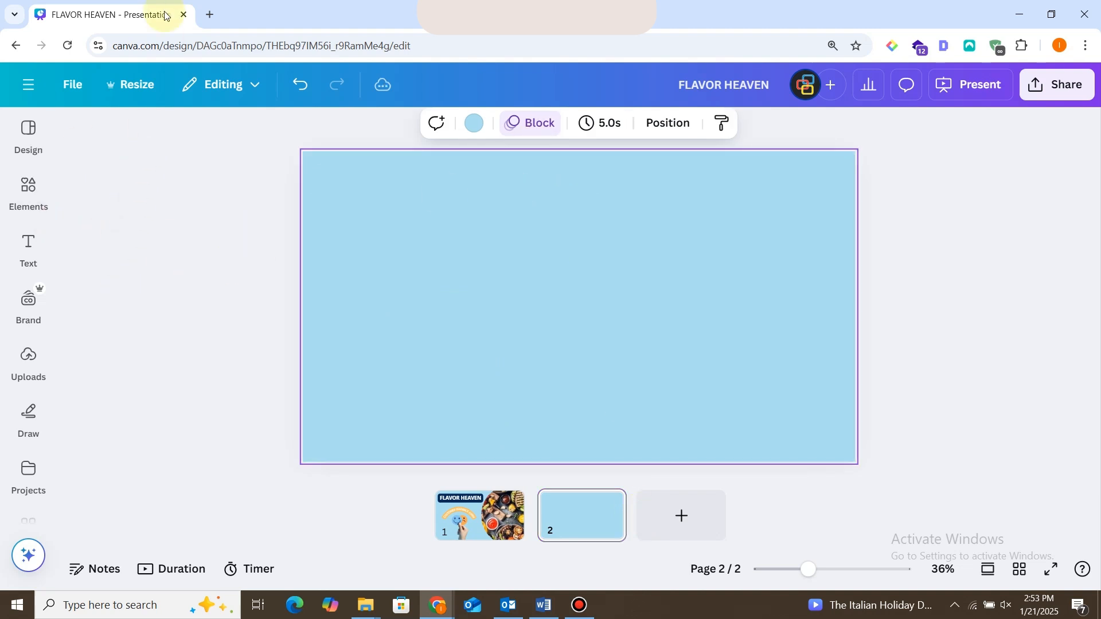
pyautogui.click(34, 197)
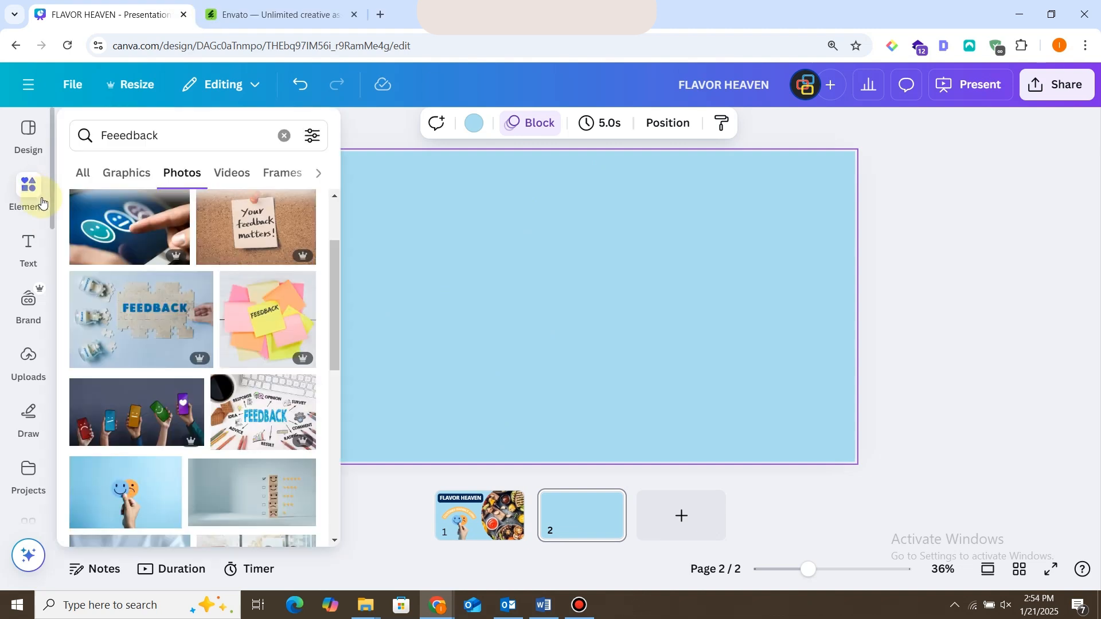
pyautogui.click(284, 135)
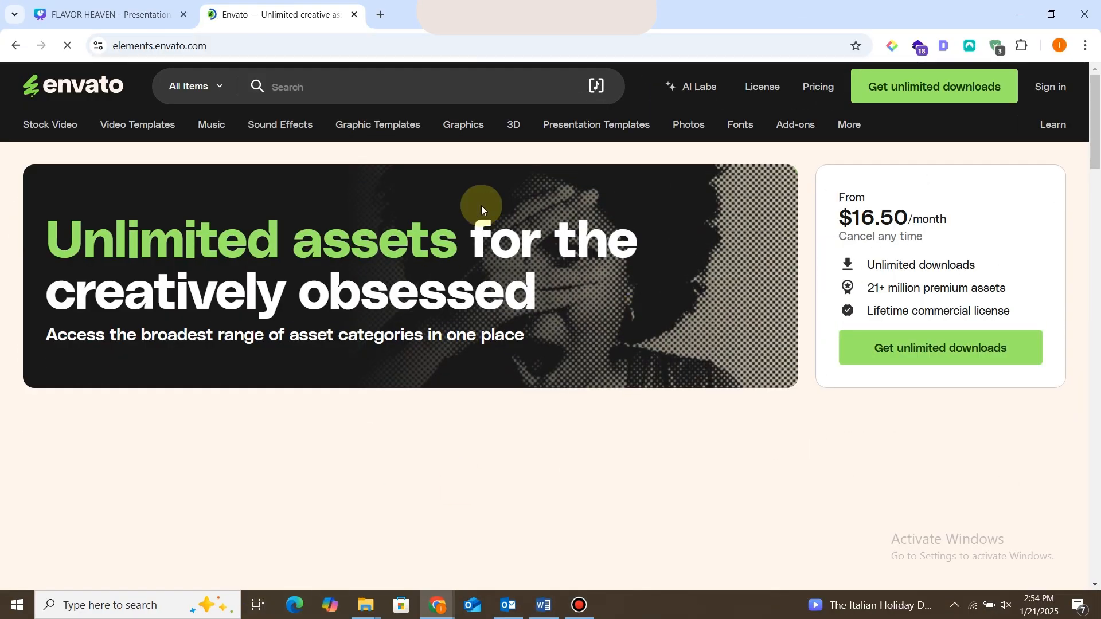
# Look over the Envato and Pexels home pages as sources of stock photos.
pyautogui.moveTo(1096, 104); pyautogui.dragTo(1096, 71)
pyautogui.click(100, 15)
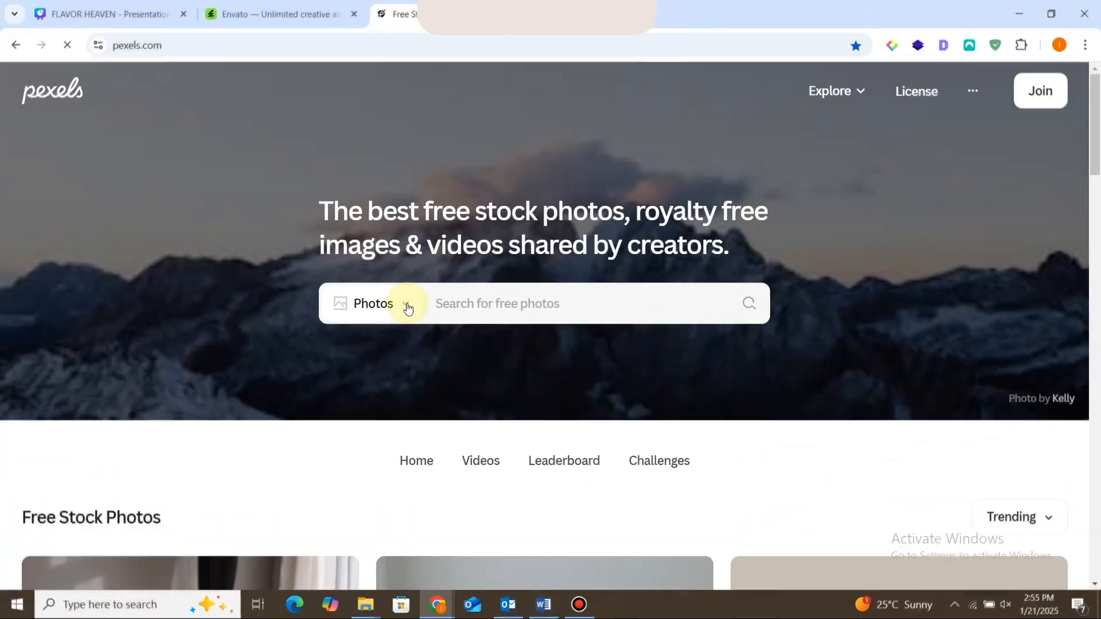
pyautogui.click(406, 307)
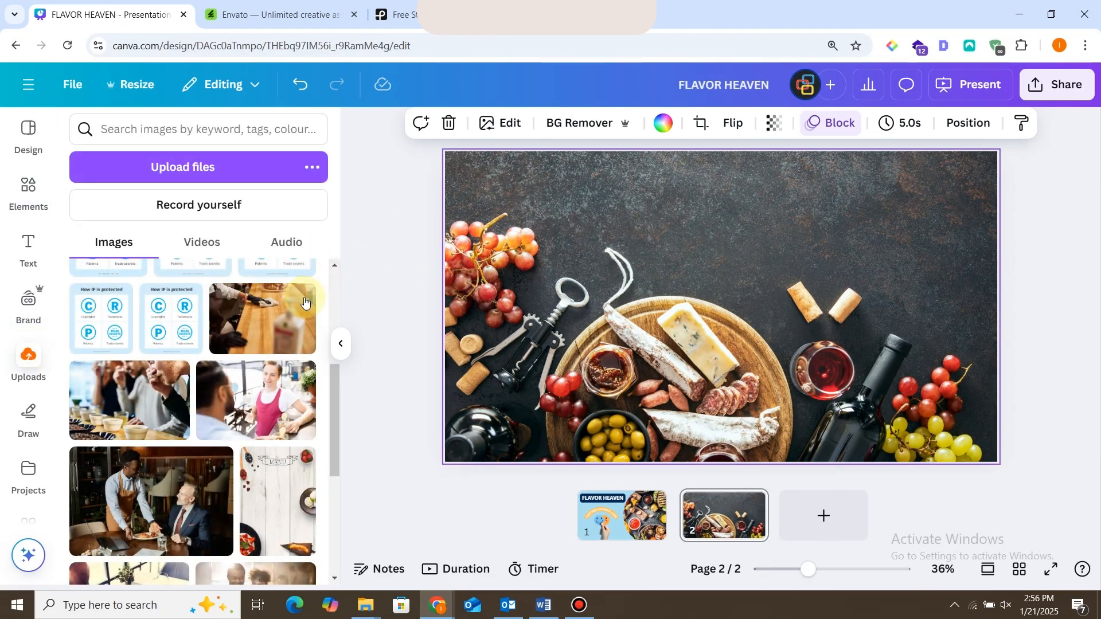
# Place the uploaded photo of people tasting coffee on the second page and delete the food image filling its background.
pyautogui.click(164, 395)
pyautogui.moveTo(751, 269); pyautogui.dragTo(674, 217)
pyautogui.click(800, 253)
pyautogui.press('Delete')
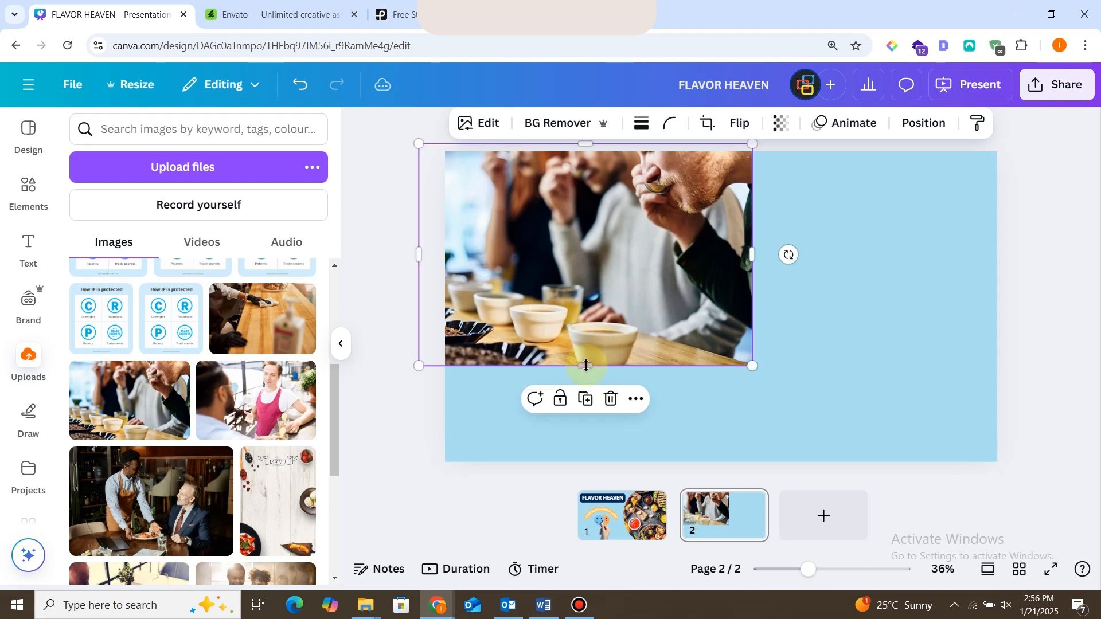
# Stretch the coffee-tasting photo to the page's full height and widen it, leaving a light-blue strip free on the right.
pyautogui.moveTo(585, 365); pyautogui.dragTo(585, 463)
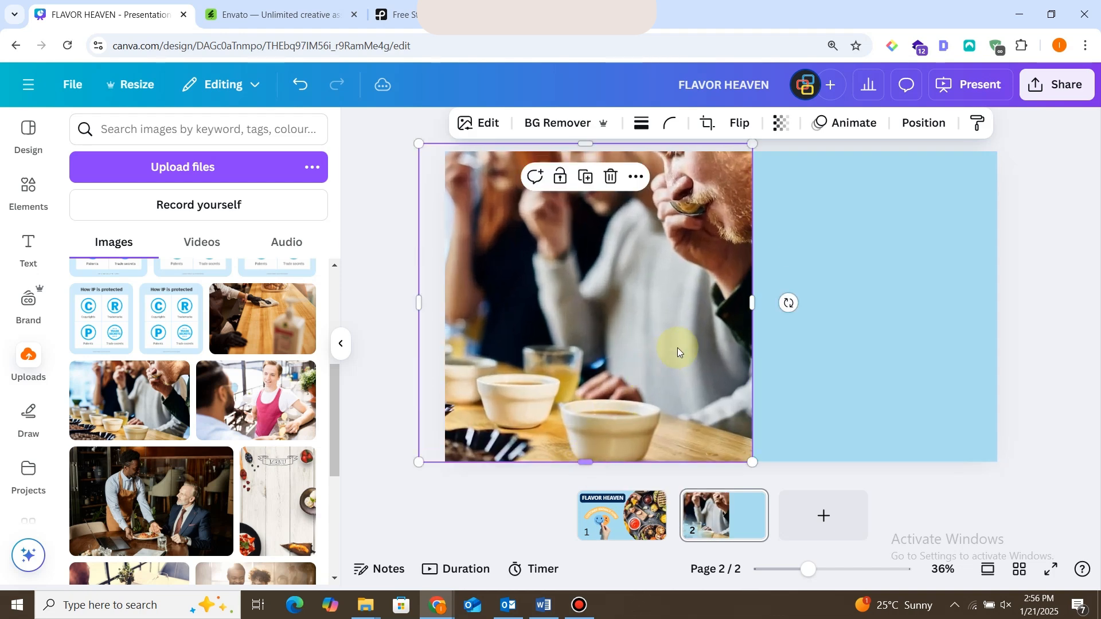
pyautogui.moveTo(751, 299); pyautogui.dragTo(827, 298)
pyautogui.moveTo(691, 315); pyautogui.dragTo(674, 312)
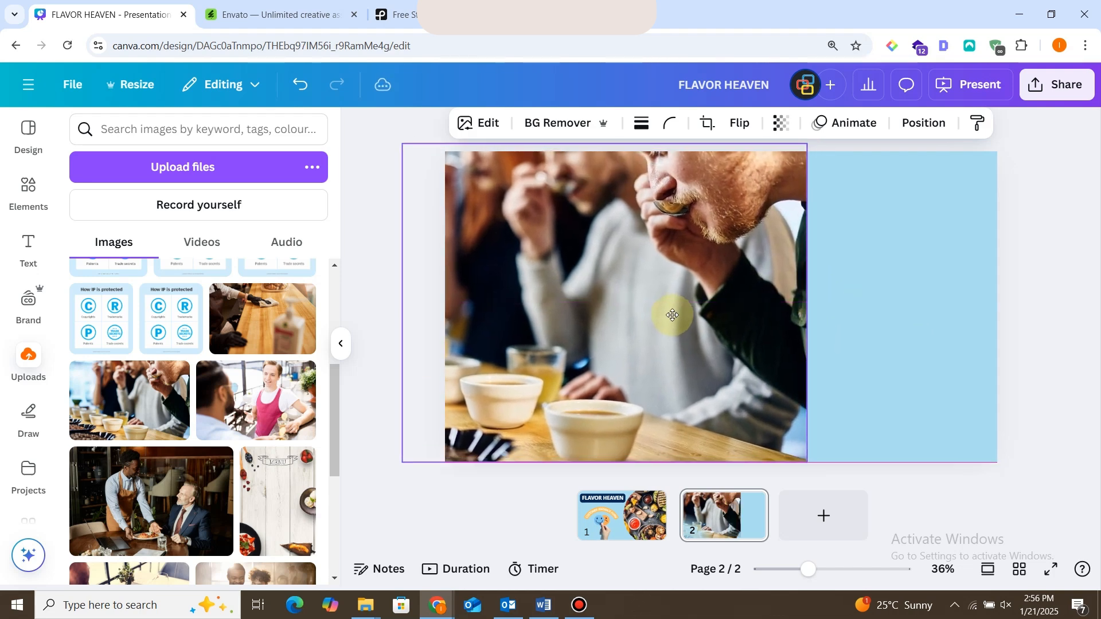
# Flip the coffee-tasting photo horizontally.
pyautogui.click(1027, 300)
pyautogui.click(40, 189)
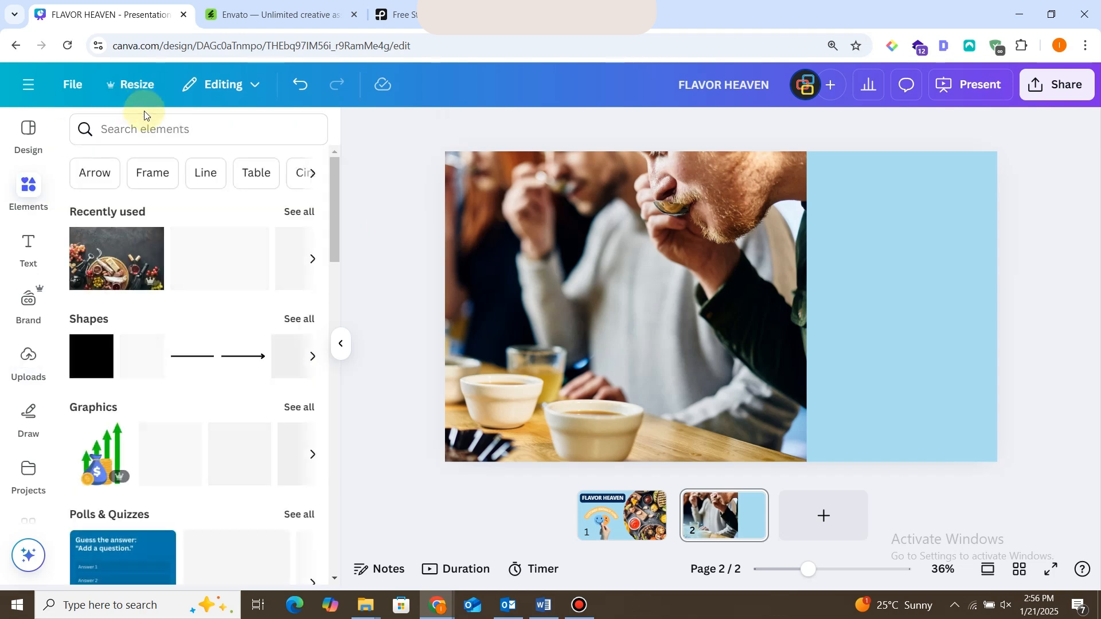
pyautogui.click(783, 248)
pyautogui.click(745, 124)
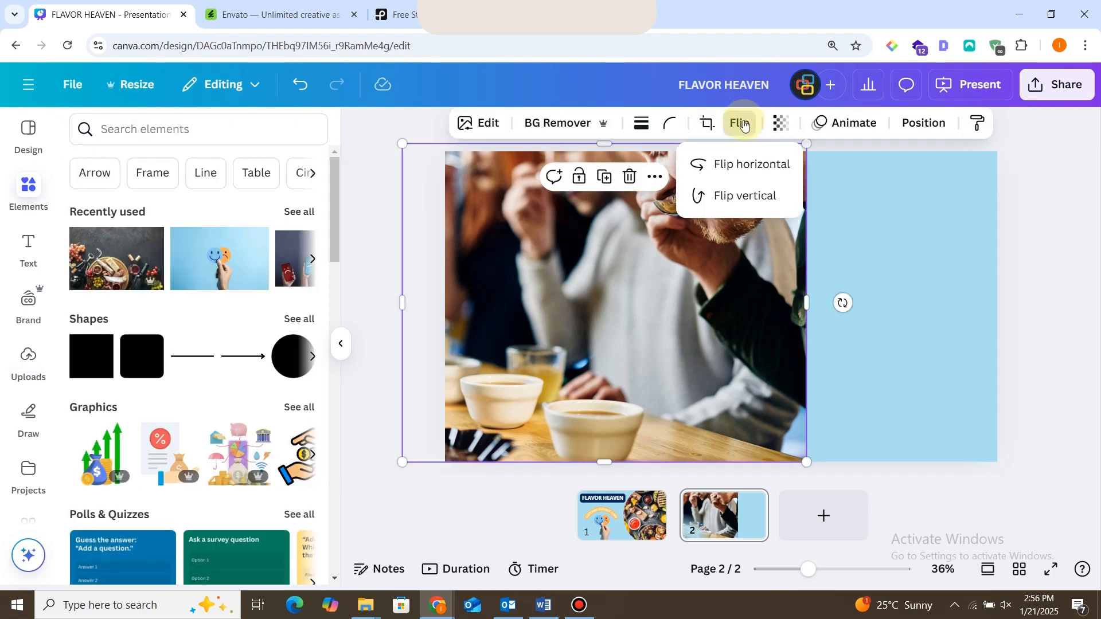
pyautogui.click(743, 162)
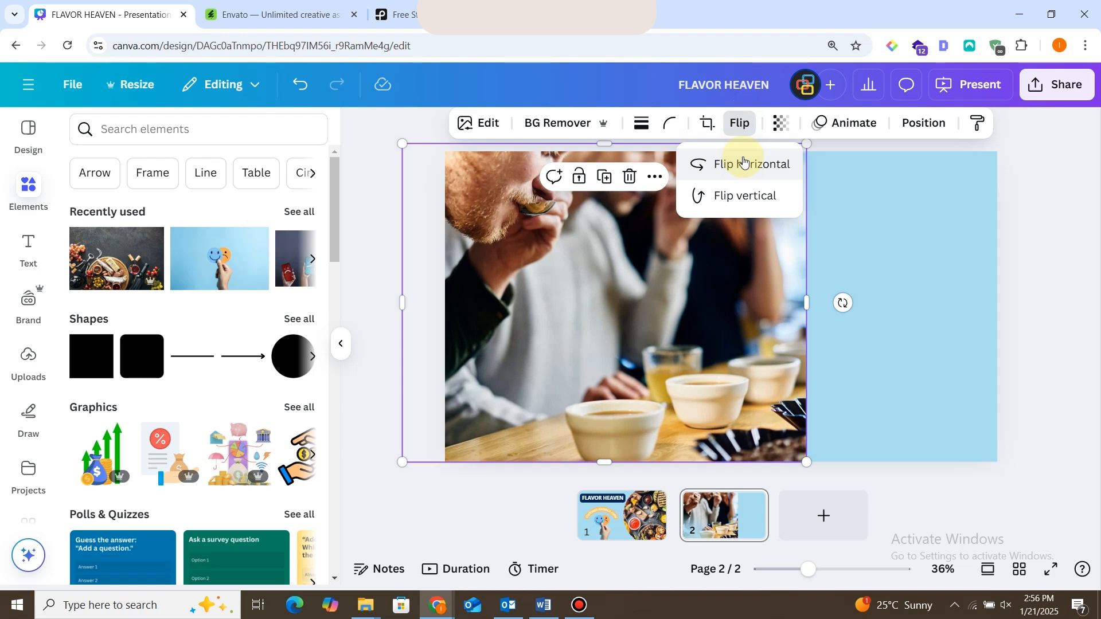
pyautogui.click(738, 195)
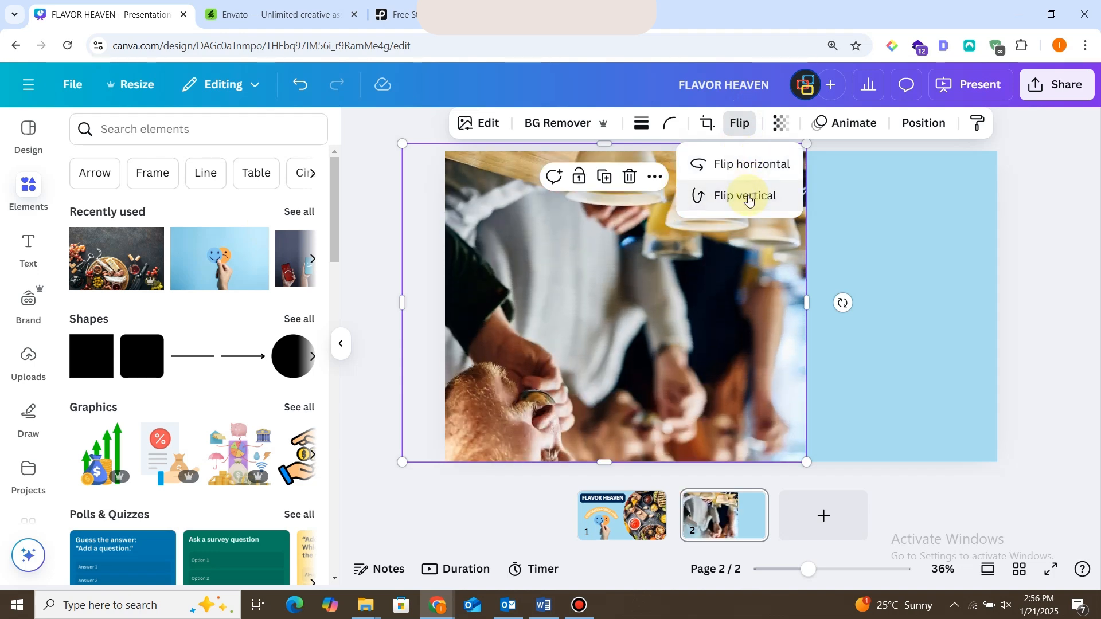
pyautogui.click(744, 195)
pyautogui.click(749, 157)
pyautogui.click(925, 228)
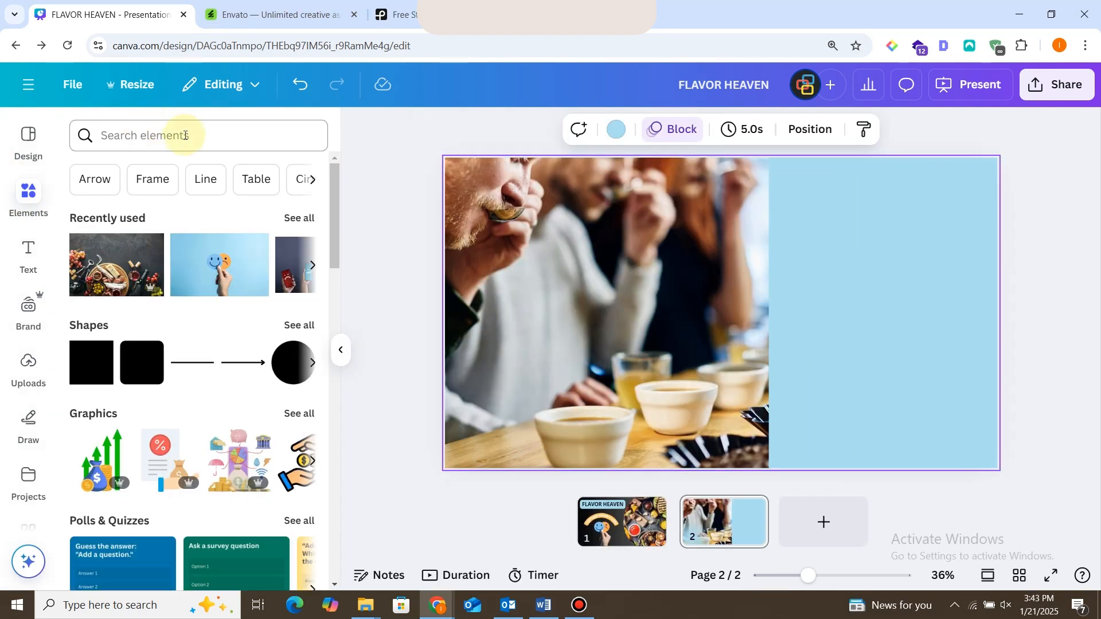
# Search the elements library for polls and insert the orange "How do you want to receive feedback?" poll.
pyautogui.click(185, 135)
pyautogui.write('polls')
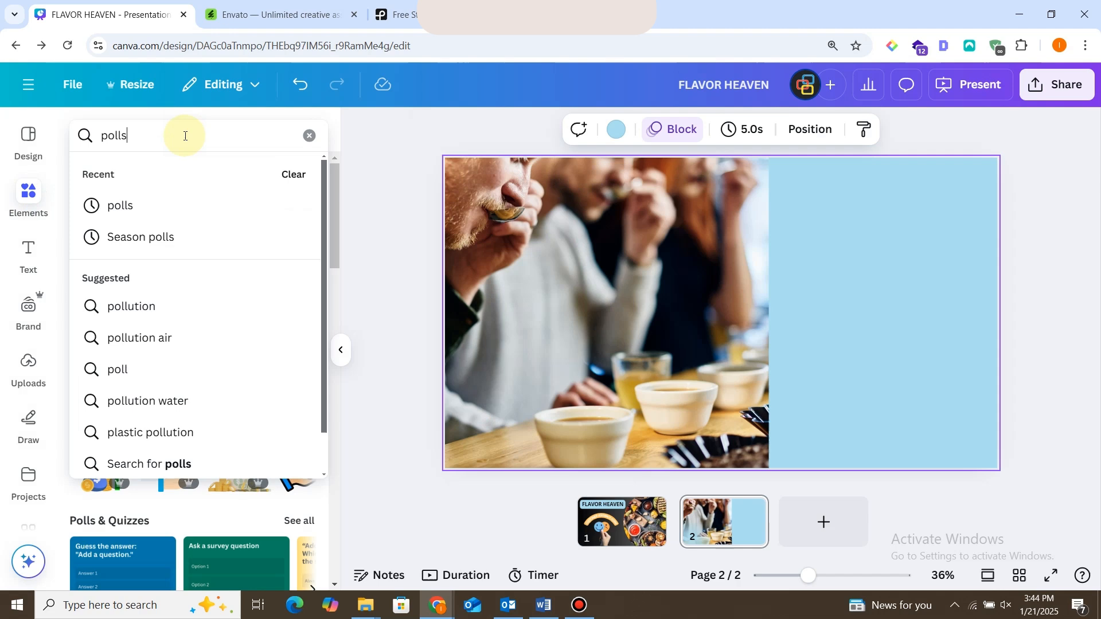
pyautogui.press('Return')
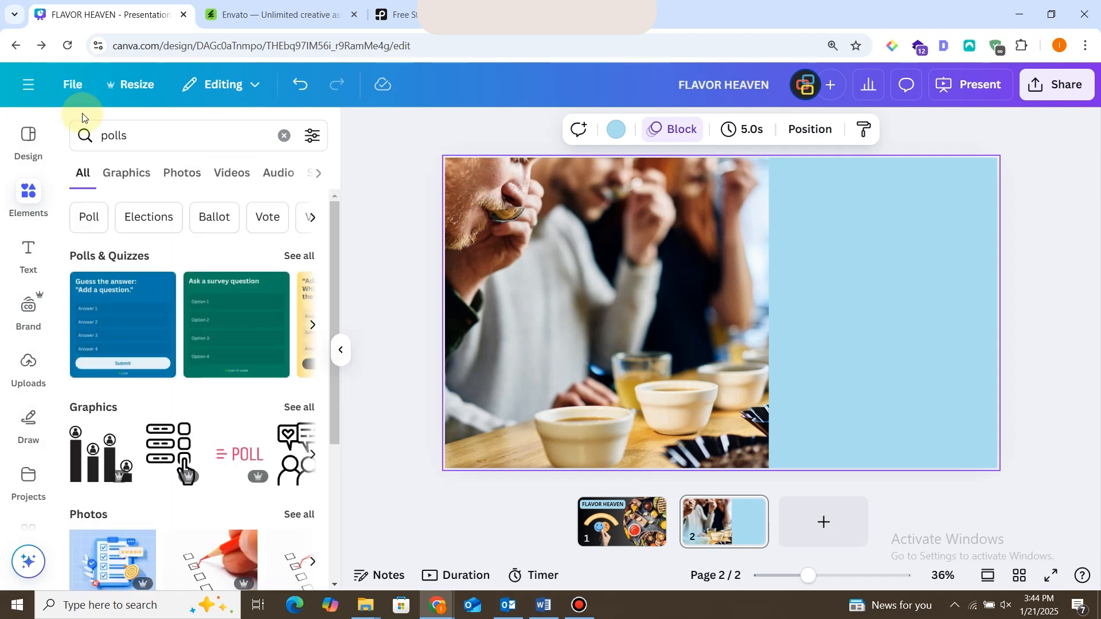
pyautogui.click(299, 256)
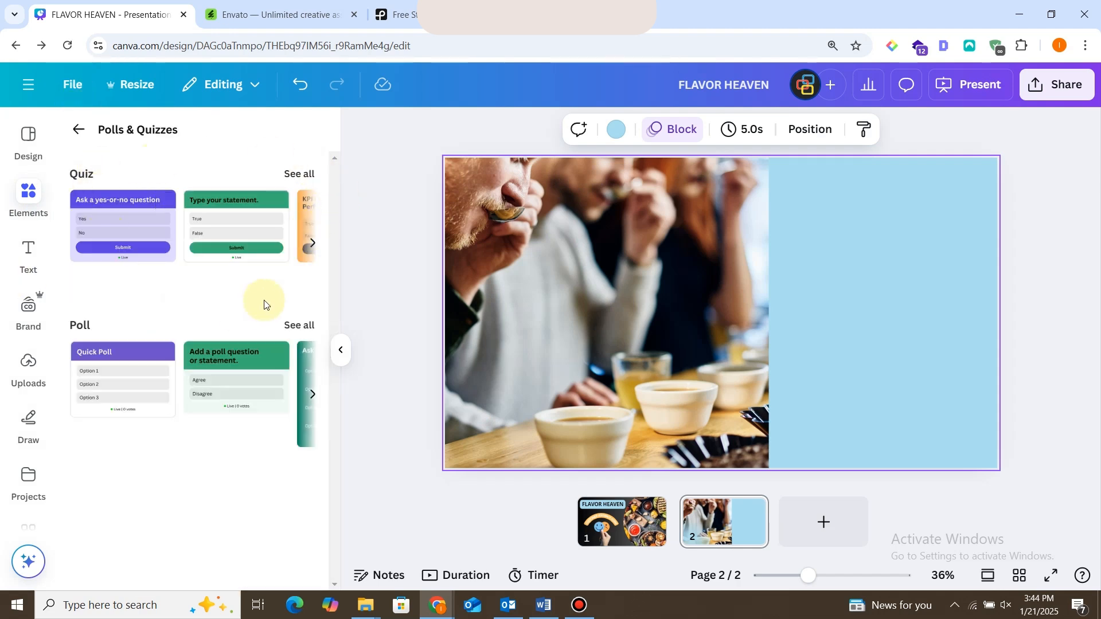
pyautogui.click(299, 325)
pyautogui.moveTo(335, 198)
pyautogui.mouseDown()
pyautogui.moveTo(347, 373)
pyautogui.moveTo(339, 178)
pyautogui.mouseUp()
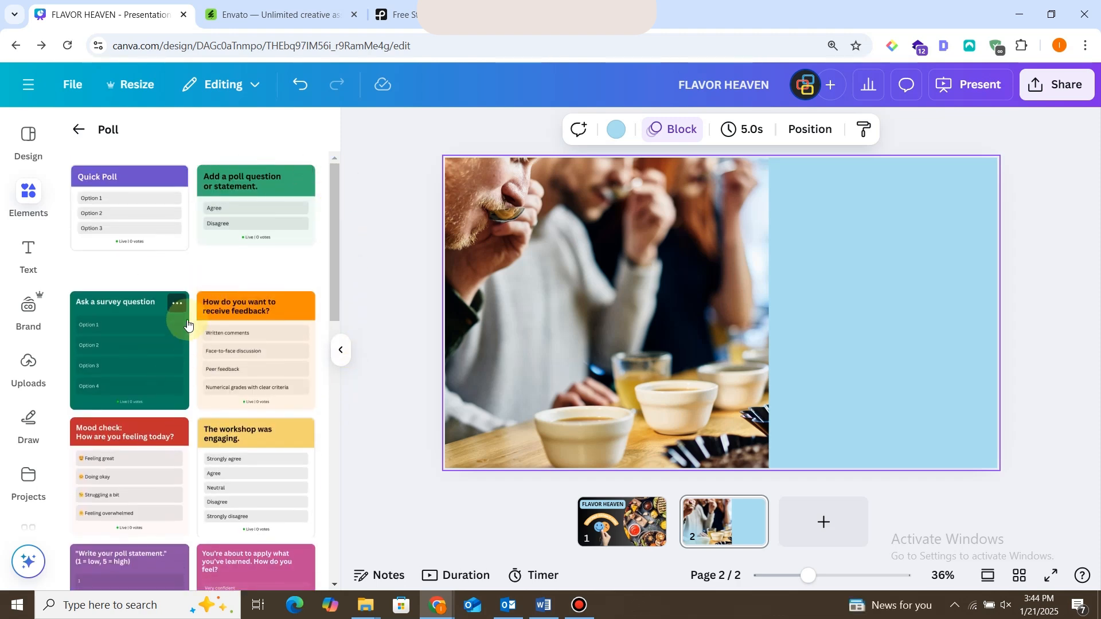
pyautogui.click(249, 346)
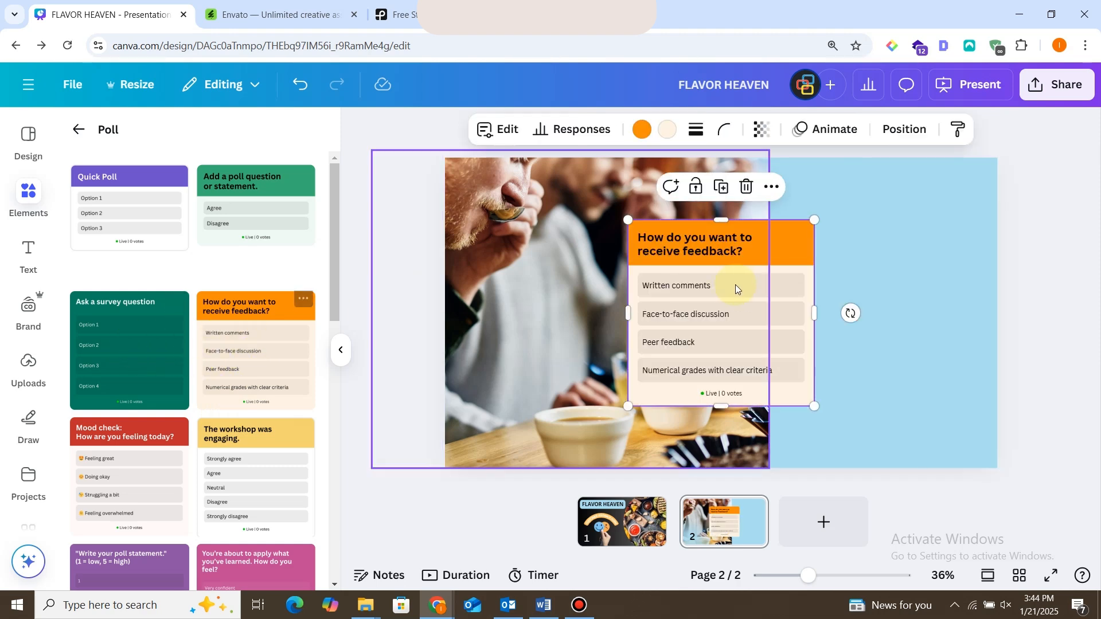
# Move the poll onto the light-blue area beside the photo and resize it to fill most of that area.
pyautogui.moveTo(752, 253); pyautogui.dragTo(870, 178)
pyautogui.moveTo(987, 307); pyautogui.dragTo(990, 308)
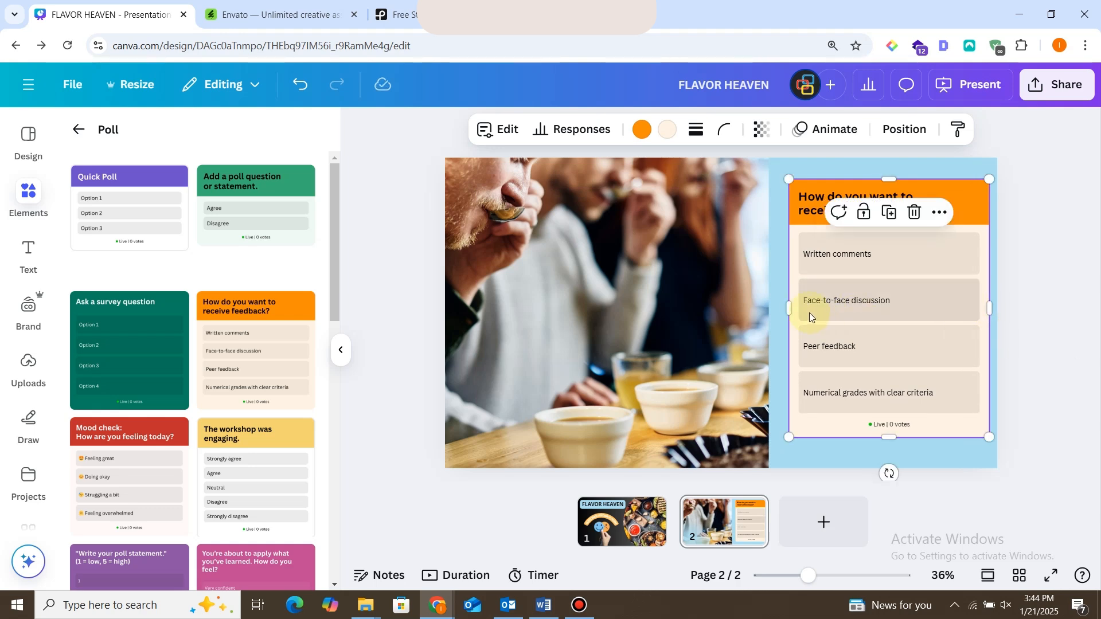
pyautogui.moveTo(789, 308); pyautogui.dragTo(775, 309)
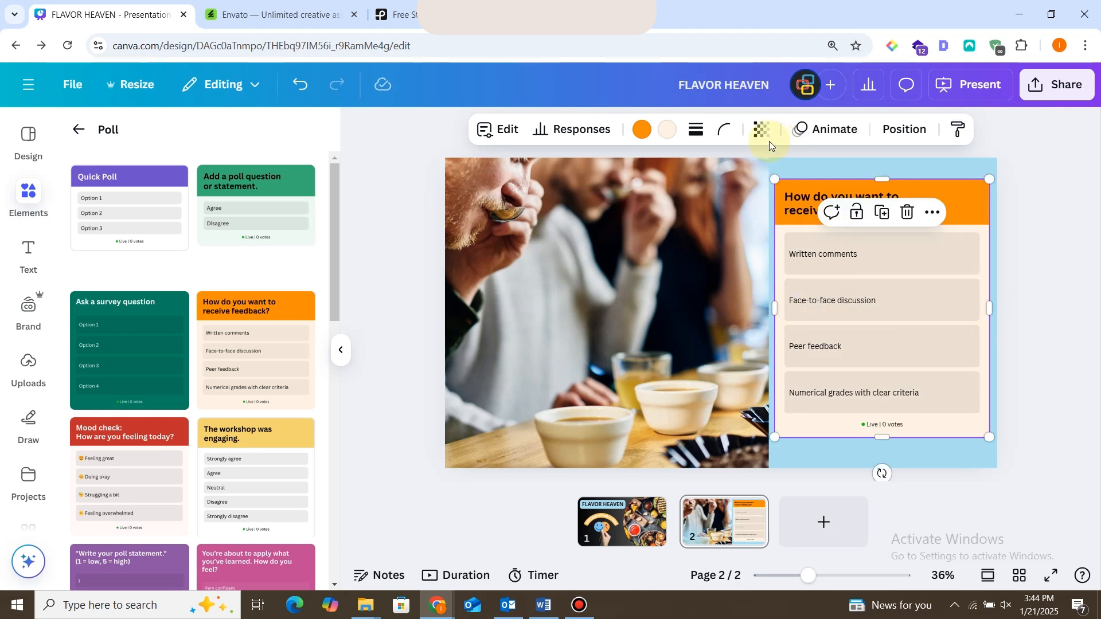
# Round the poll's corners and add a solid border with weight 4.
pyautogui.click(722, 133)
pyautogui.click(722, 134)
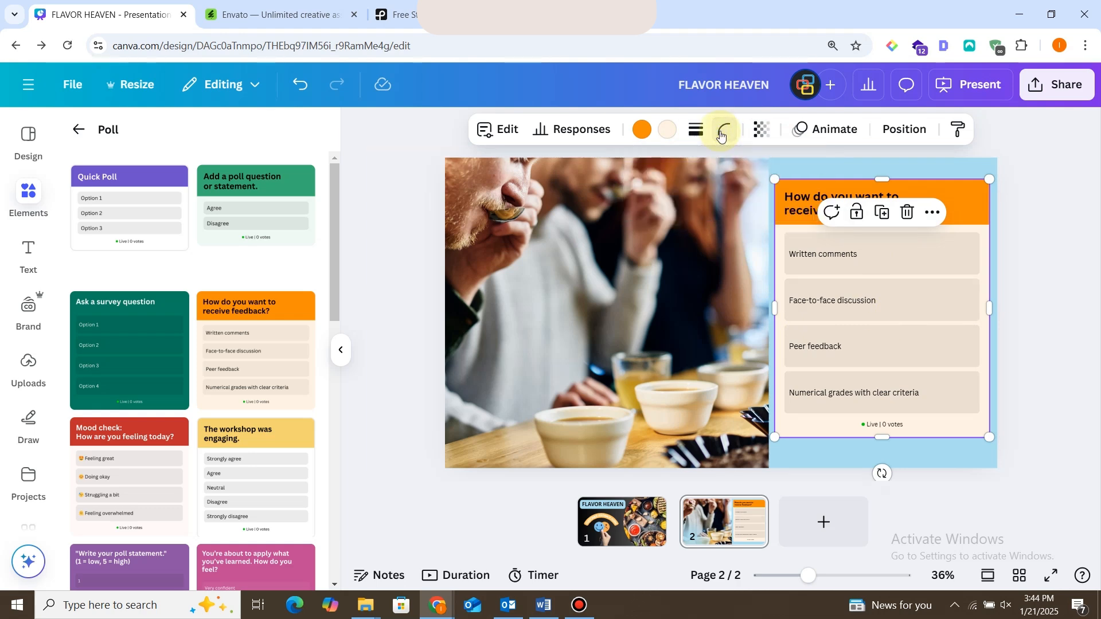
pyautogui.click(722, 135)
pyautogui.moveTo(671, 195); pyautogui.dragTo(678, 197)
pyautogui.click(1061, 234)
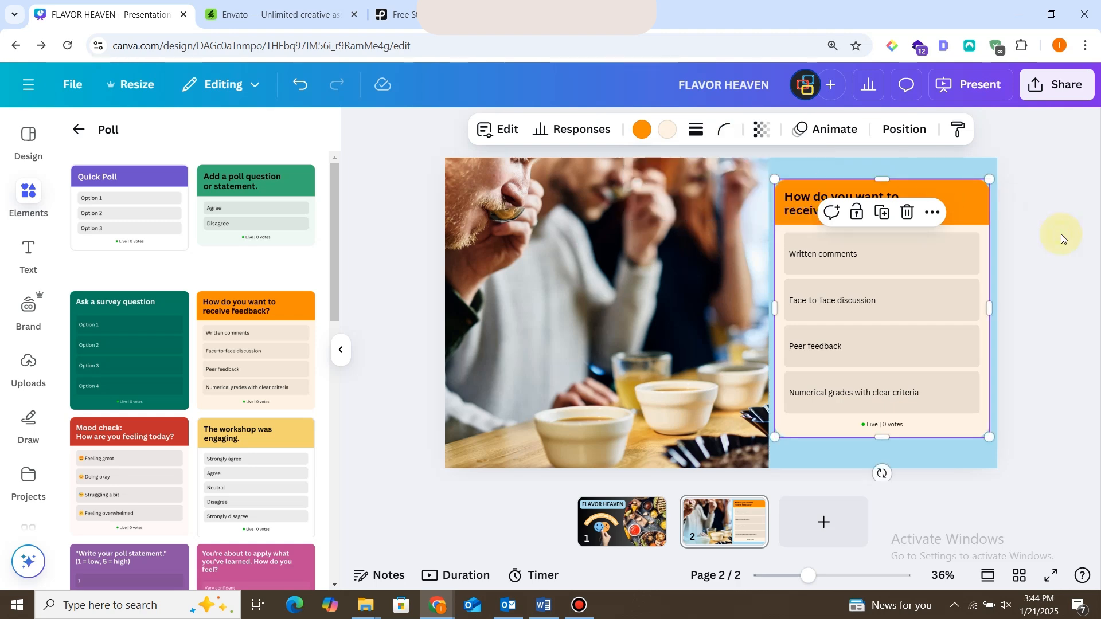
pyautogui.click(696, 129)
pyautogui.click(745, 176)
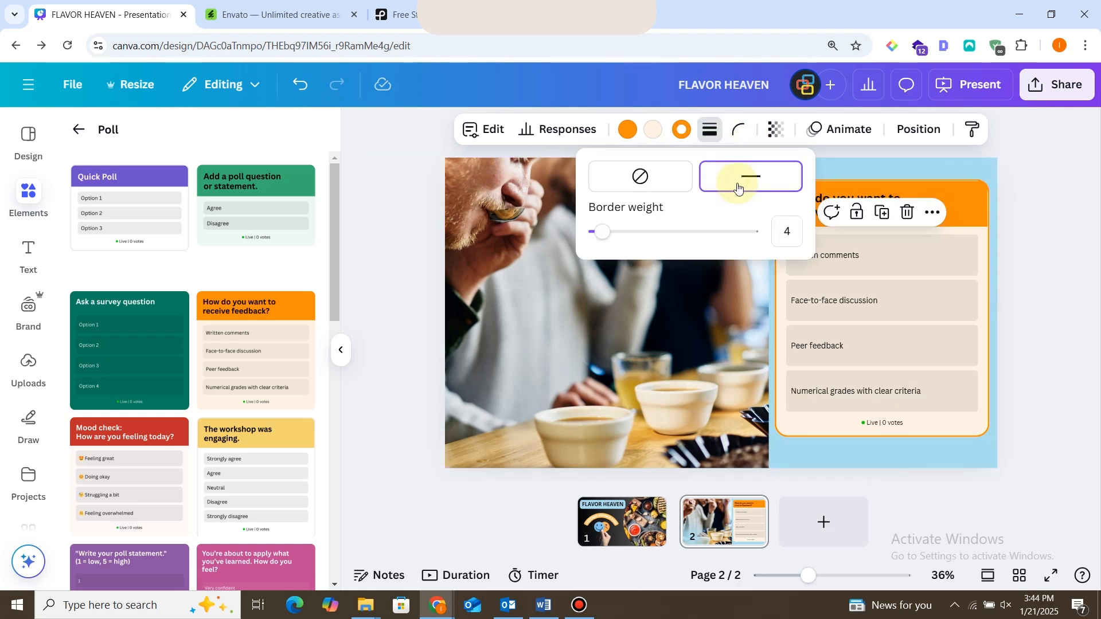
pyautogui.click(932, 341)
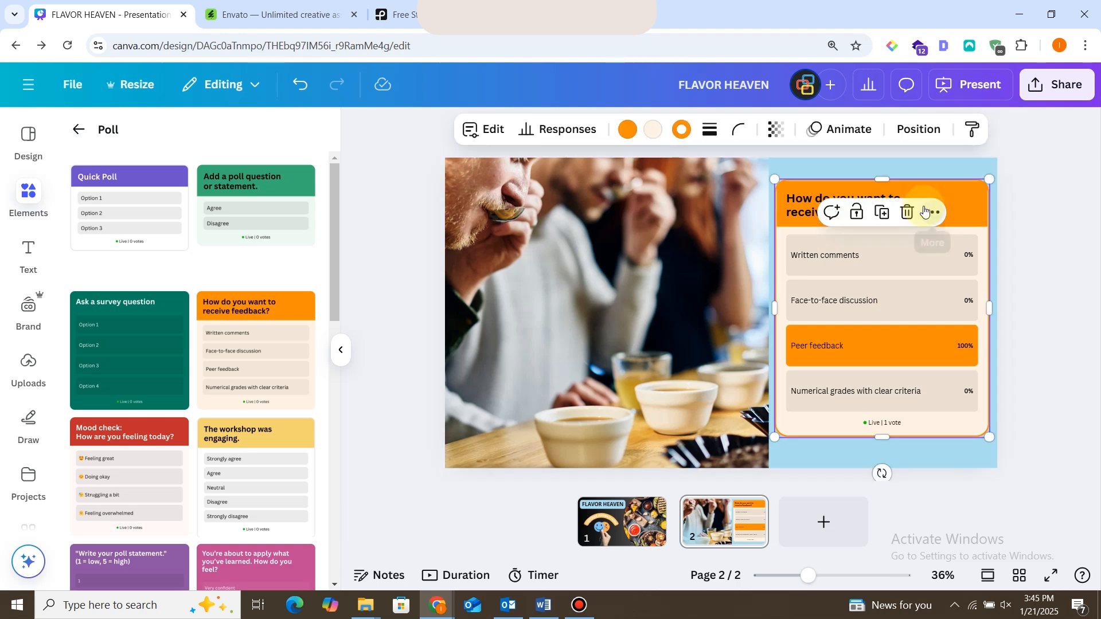
# Set the poll's border to the near-black brand palette colour and its orange main colour to the document's black.
pyautogui.click(679, 129)
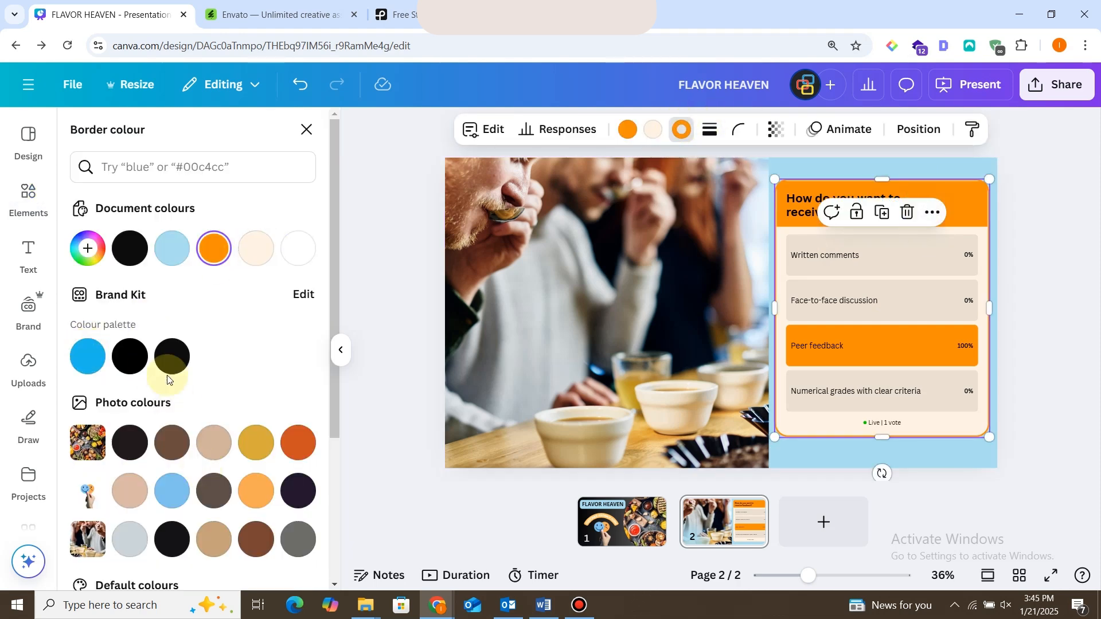
pyautogui.click(172, 357)
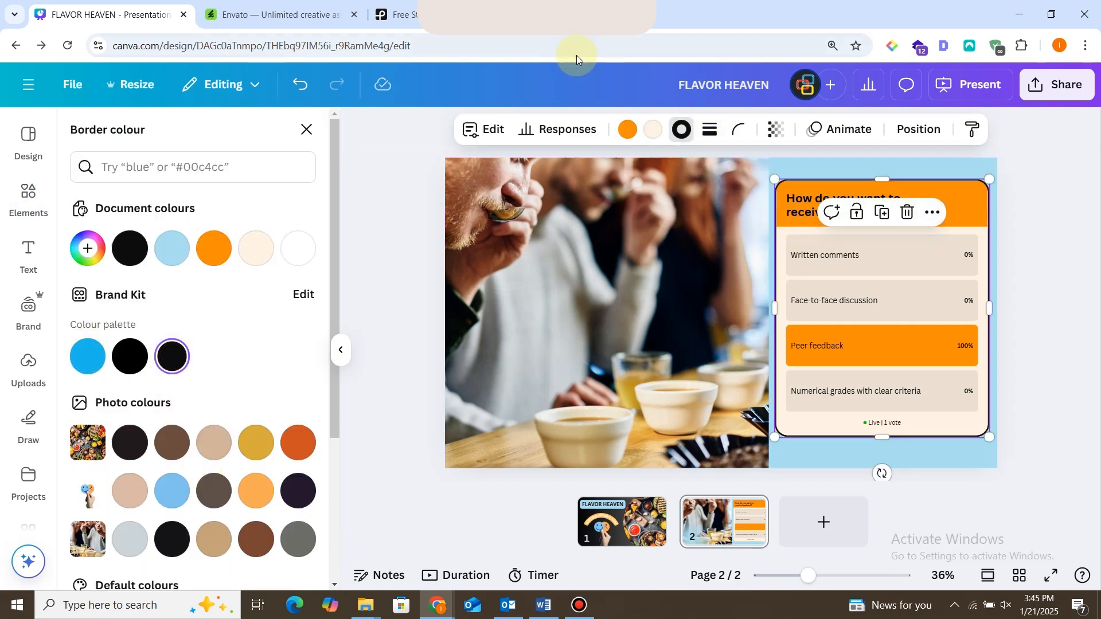
pyautogui.click(629, 129)
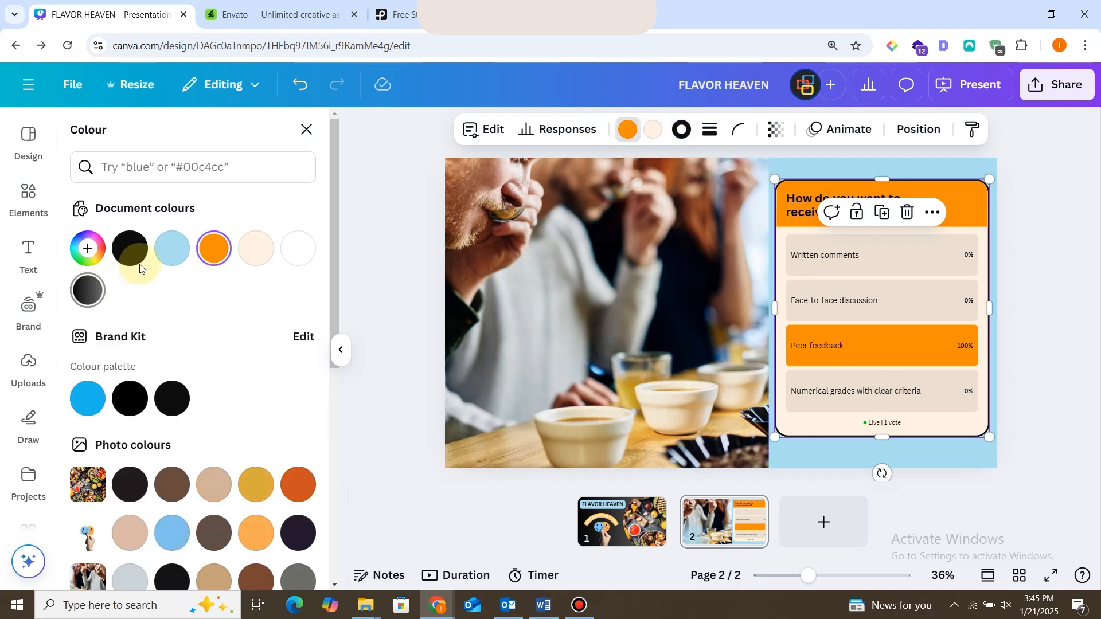
pyautogui.click(129, 248)
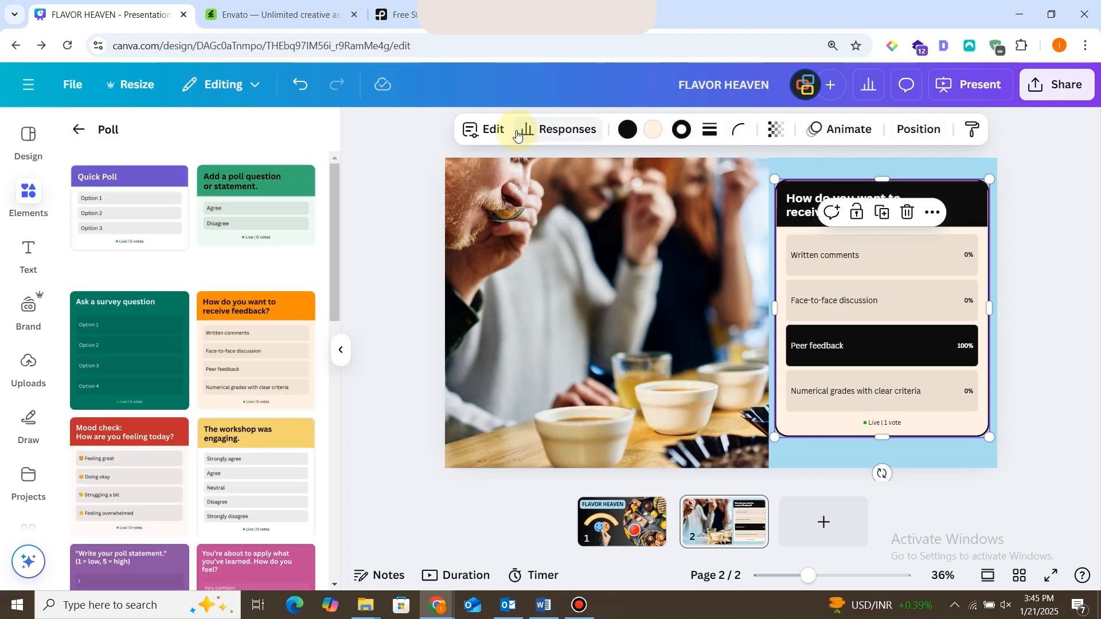
# Replace the poll's header text with "How satisfied are you with the taste of our food?".
pyautogui.click(457, 131)
pyautogui.tripleClick(159, 217)
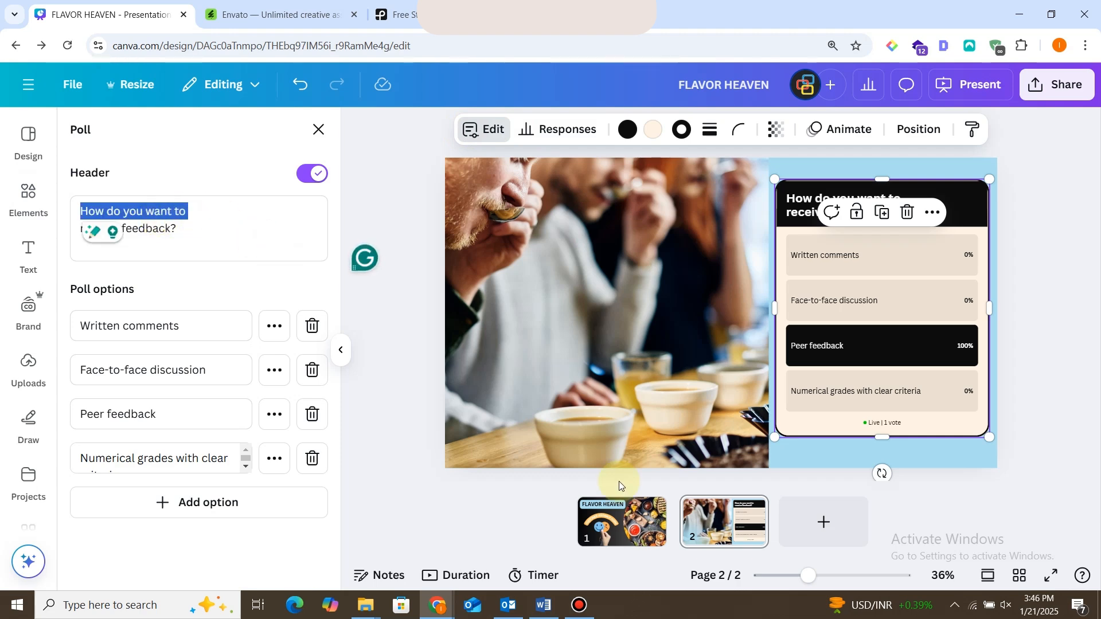
pyautogui.write('How satisfied are you with the taste of our food?')
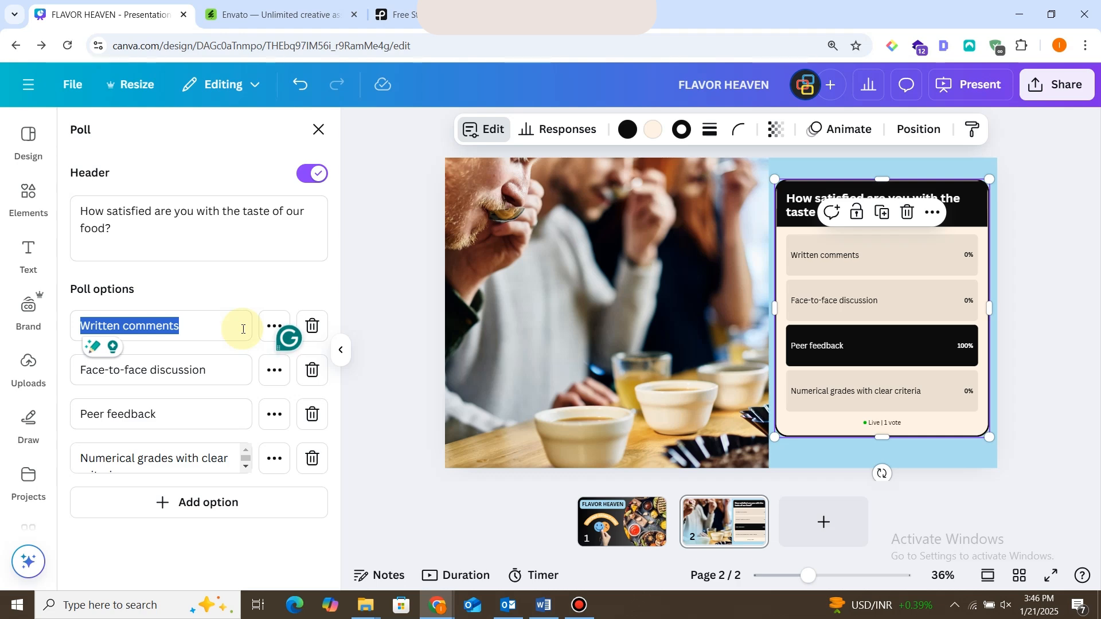
# Replace the four poll options with "Very Satisfied", "Satisfied", "Neutral" and "Not Satisfied".
pyautogui.write('Very Satisfied')
pyautogui.tripleClick(214, 367)
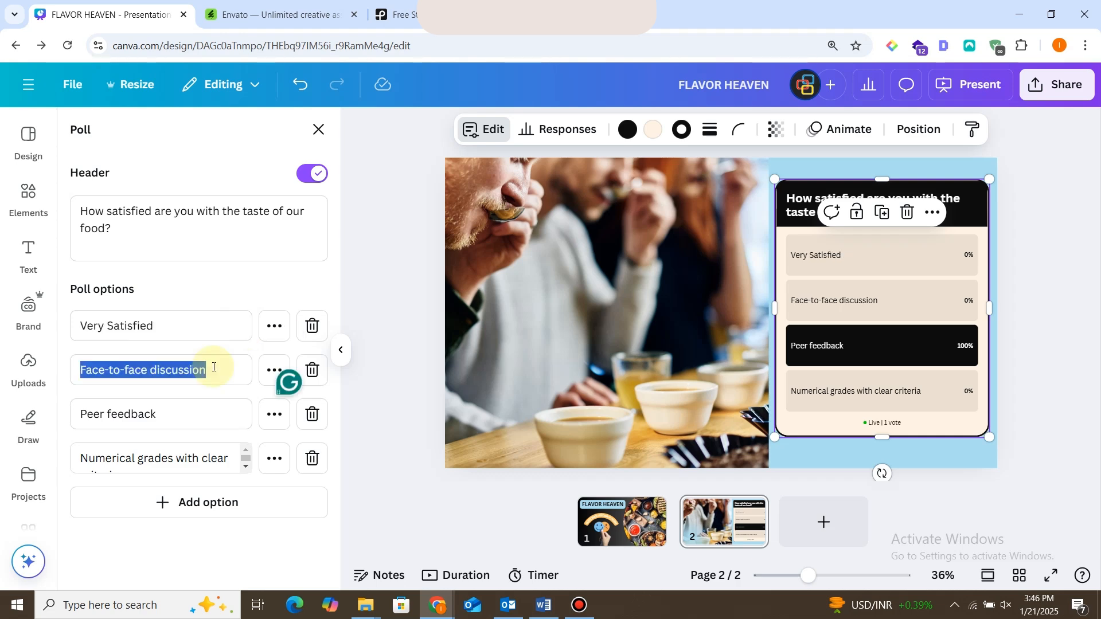
pyautogui.write('Satified')
pyautogui.tripleClick(189, 412)
pyautogui.click(103, 370)
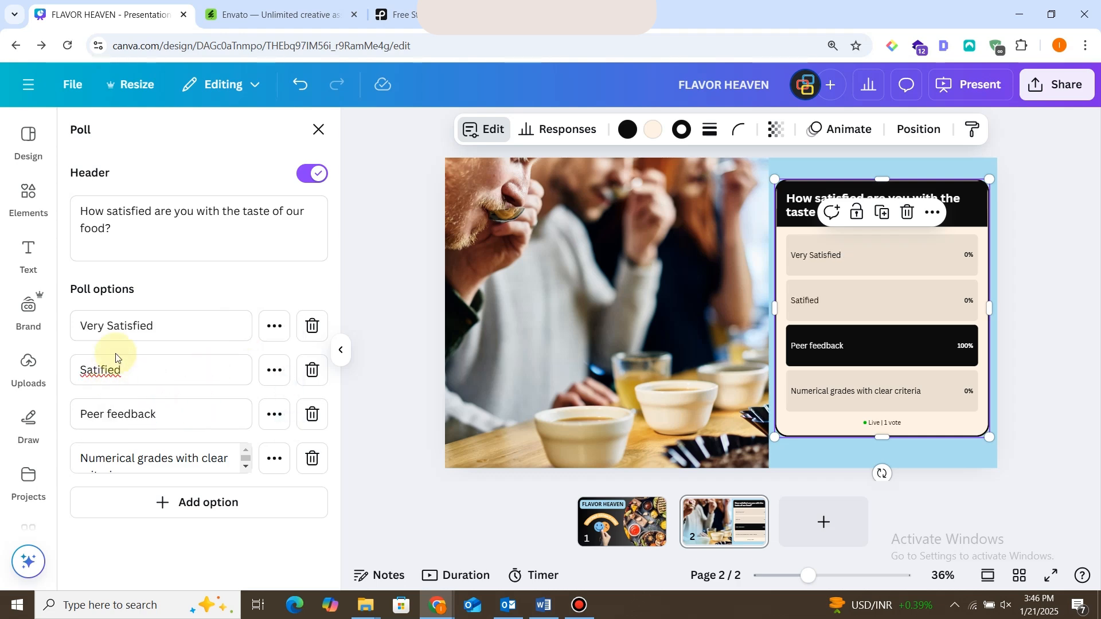
pyautogui.tripleClick(118, 370)
pyautogui.press('BackSpace')
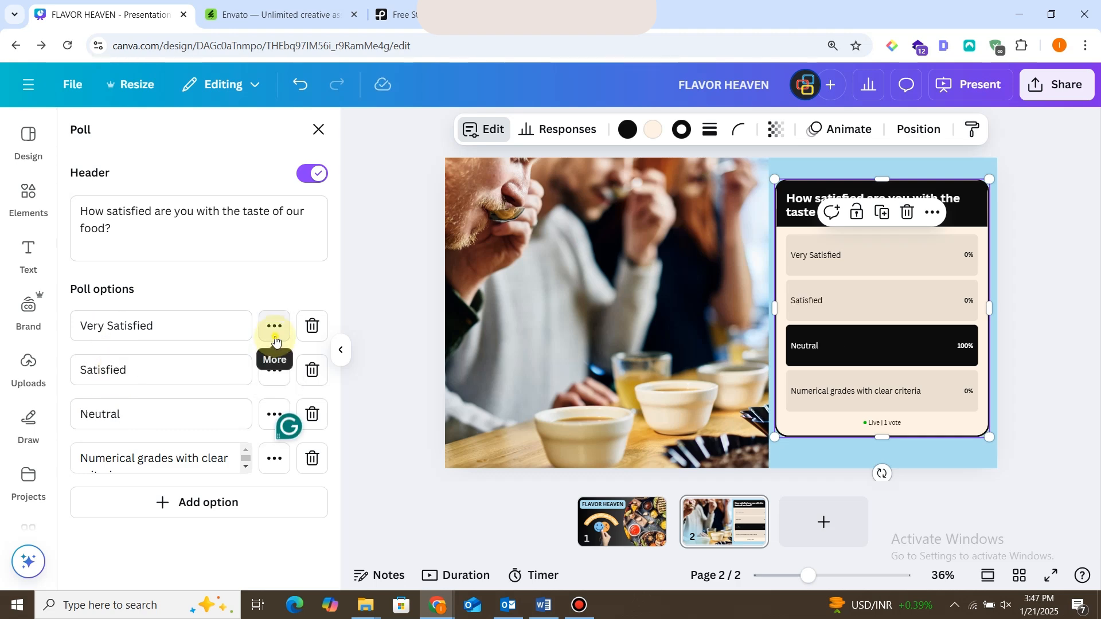
pyautogui.click(276, 336)
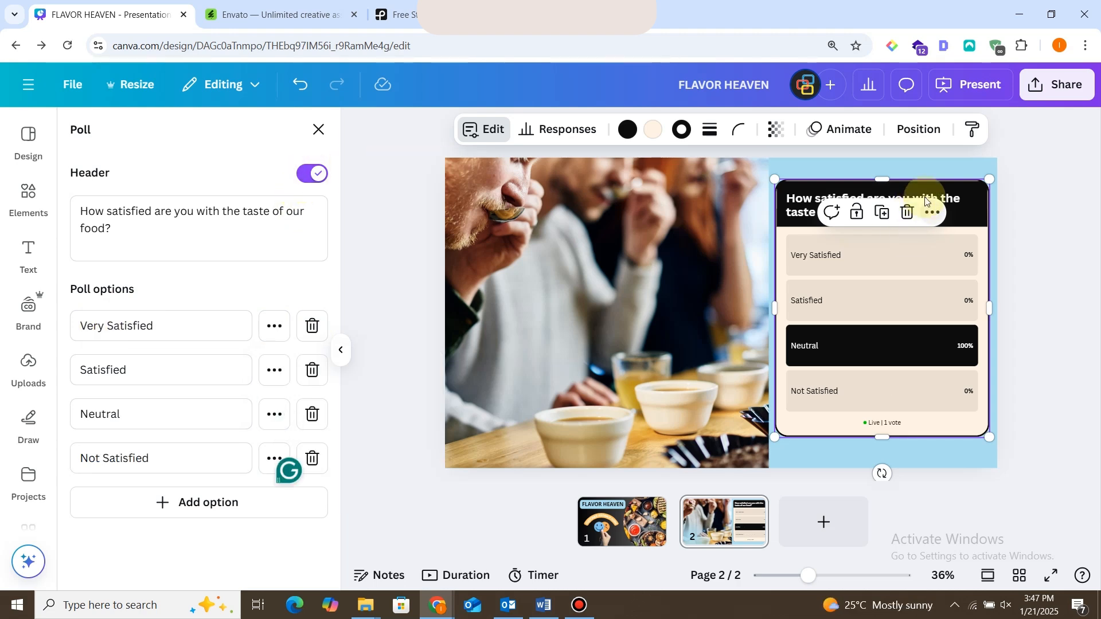
# Turn off the poll's header and close its settings.
pyautogui.click(307, 175)
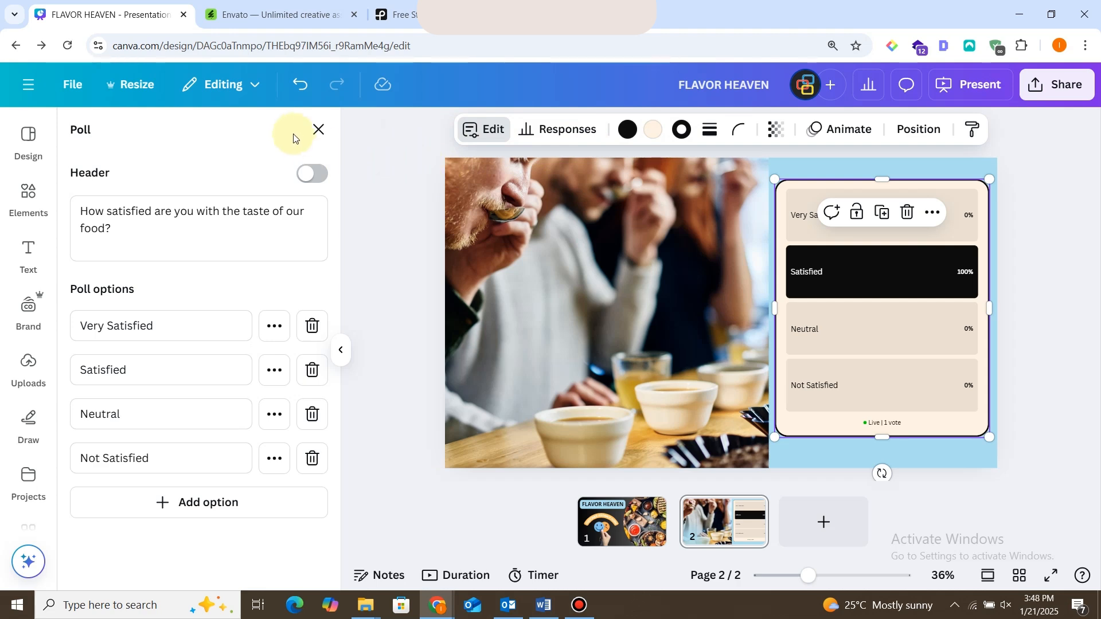
pyautogui.click(319, 129)
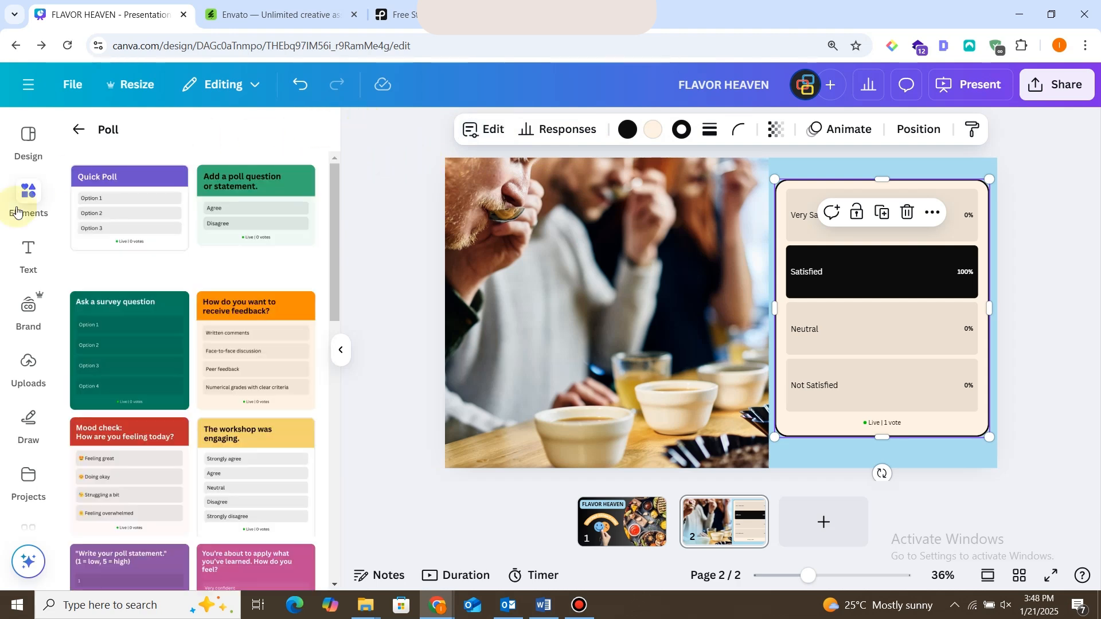
# Add a heading to page 2 and fill it with the copied question "How satisfied are you with the taste of our food?".
pyautogui.click(27, 251)
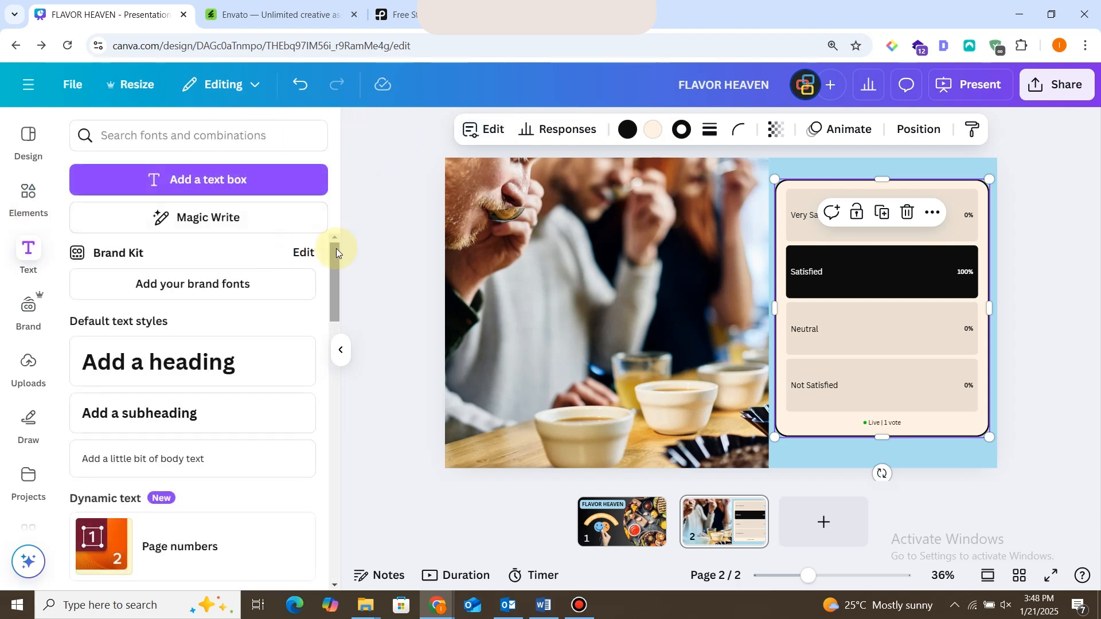
pyautogui.click(215, 363)
pyautogui.write('wo')
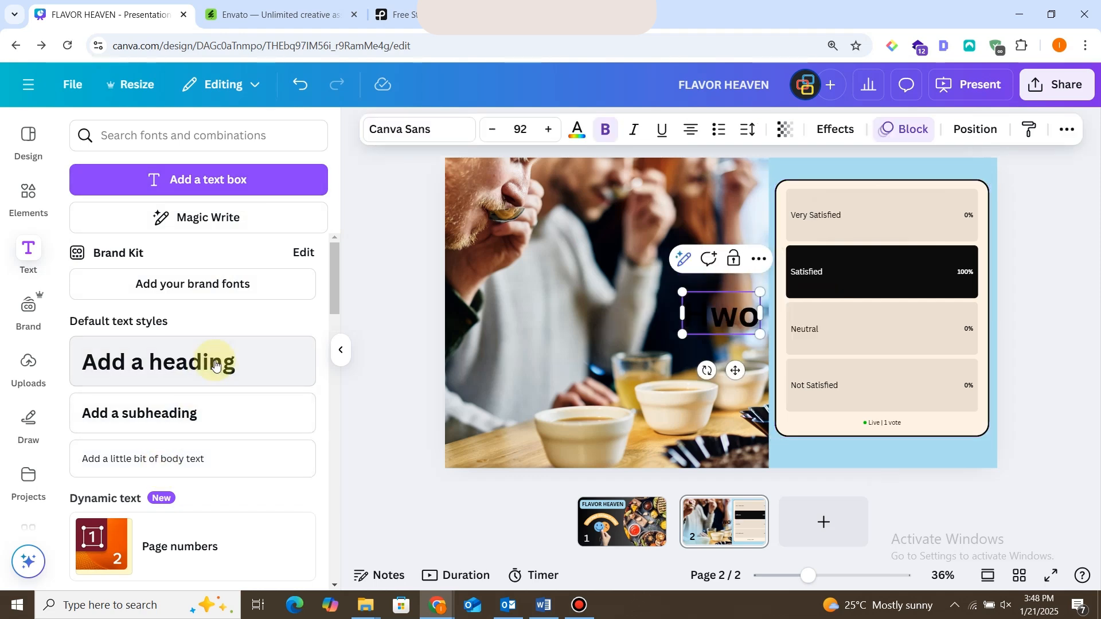
pyautogui.hotkey('ctrl', 'a')
pyautogui.write('How satisfied are you with the taste of our food?')
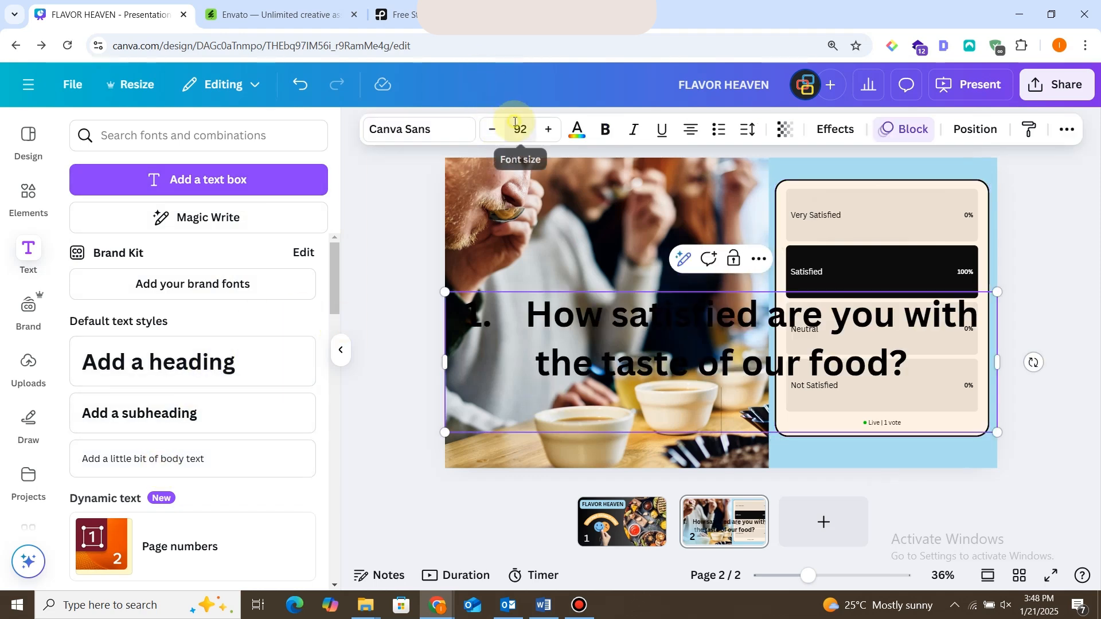
# Set the question heading's font size to 50, remove its leading list number and fit it above the poll.
pyautogui.click(515, 128)
pyautogui.write('50')
pyautogui.press('Return')
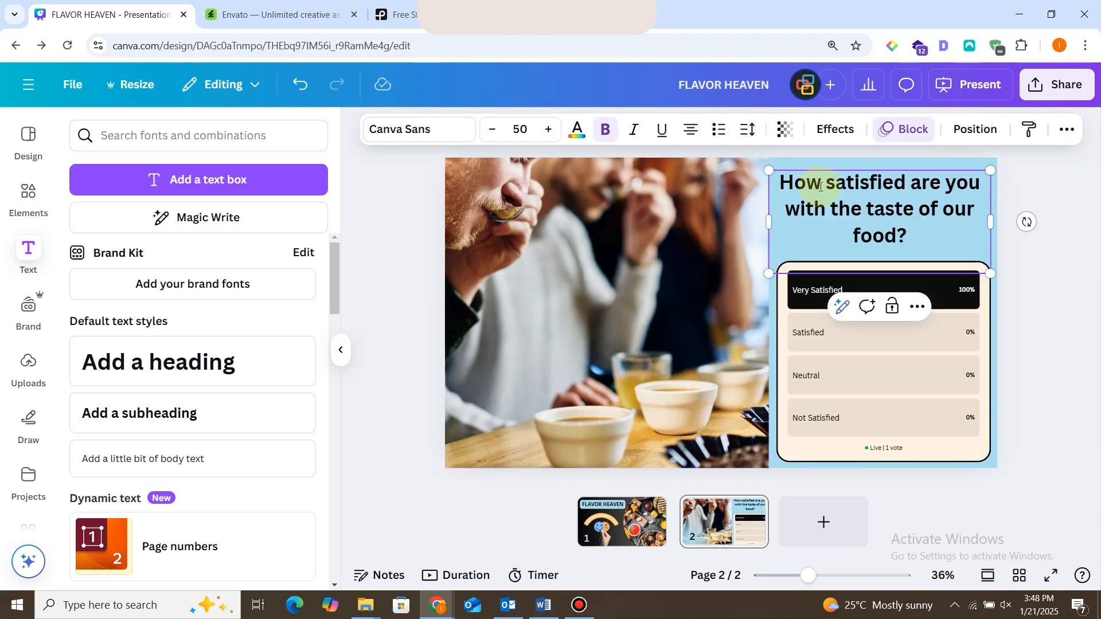
pyautogui.press('BackSpace')
pyautogui.write('H')
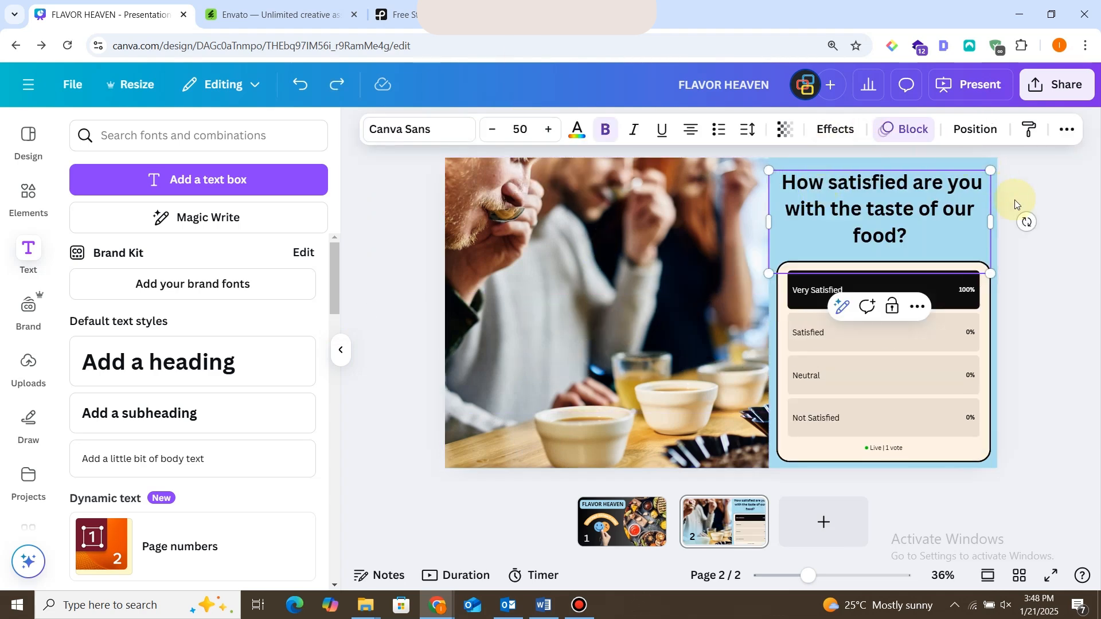
# Apply the Background text effect in yellow to the question heading, without curving the text.
pyautogui.click(1046, 204)
pyautogui.click(876, 187)
pyautogui.click(883, 129)
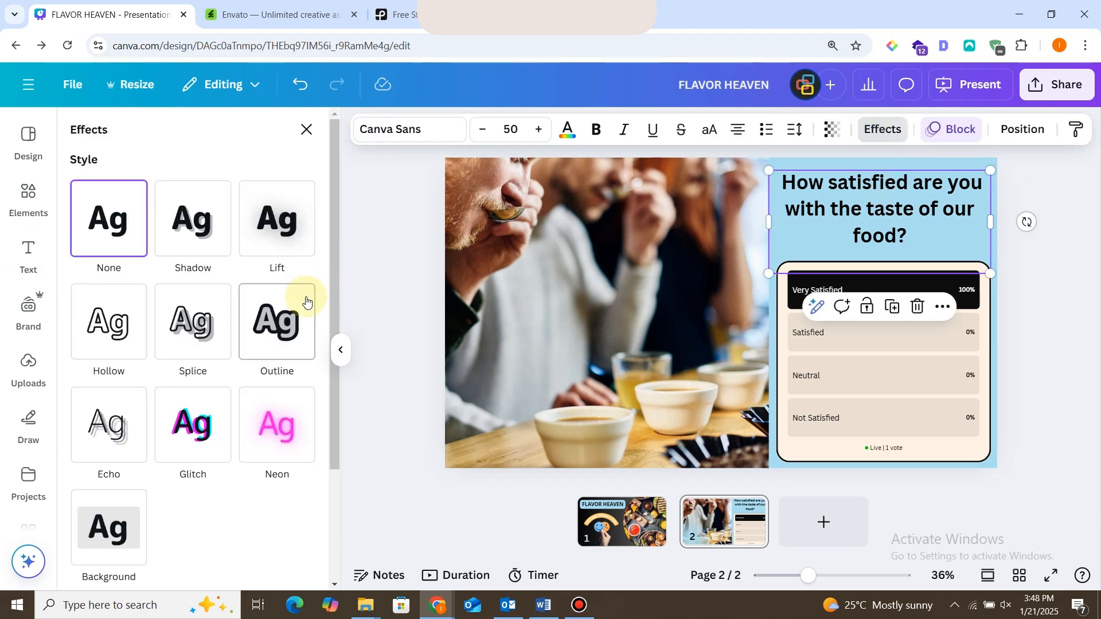
pyautogui.scroll(-3, 130, 434)
pyautogui.click(192, 519)
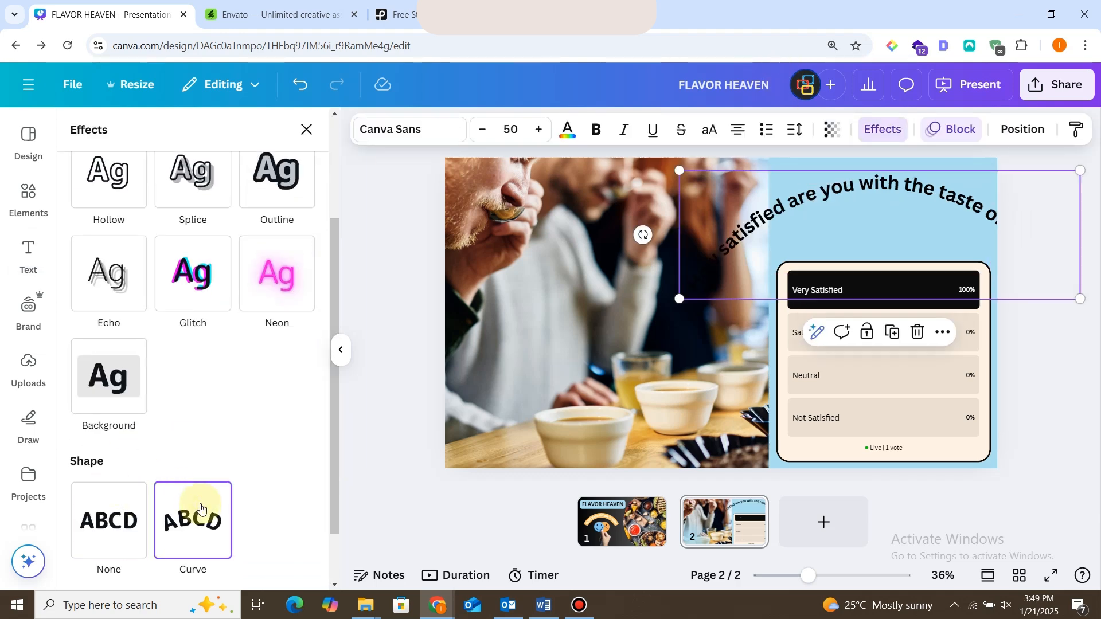
pyautogui.hotkey('ctrl', 'z')
pyautogui.click(119, 368)
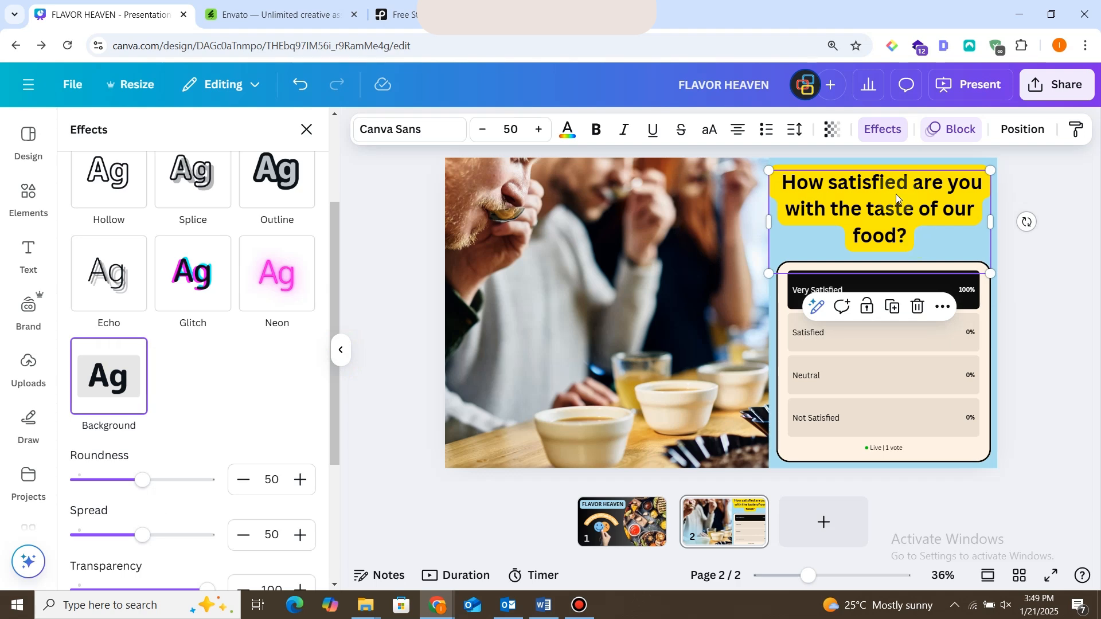
pyautogui.press('Escape')
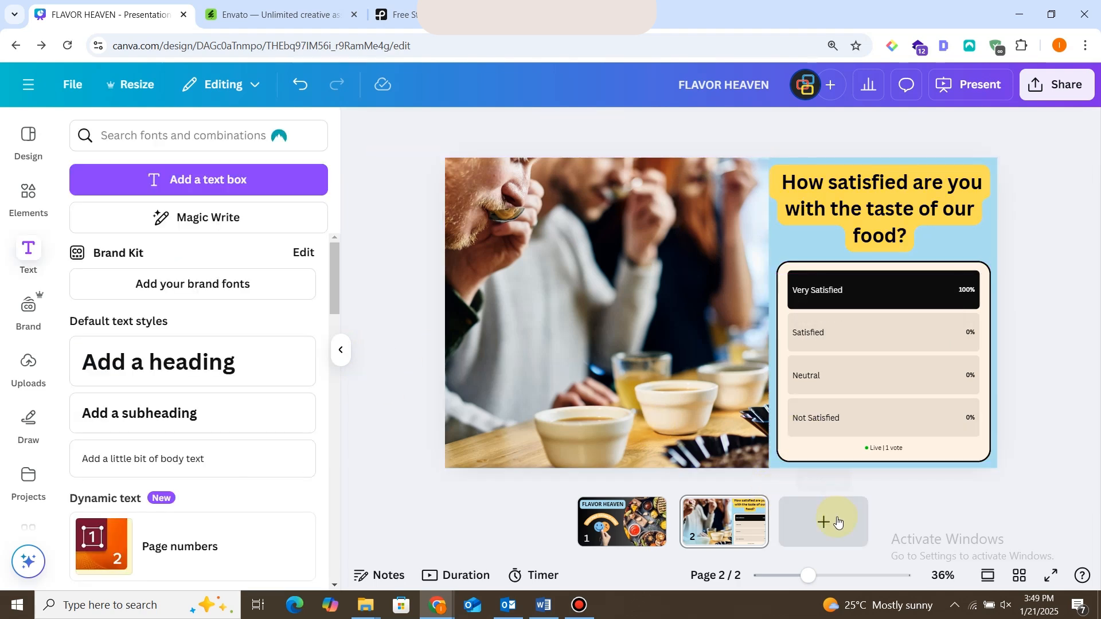
# Add a third page after the taste poll page and open the uploaded files for it.
pyautogui.click(899, 267)
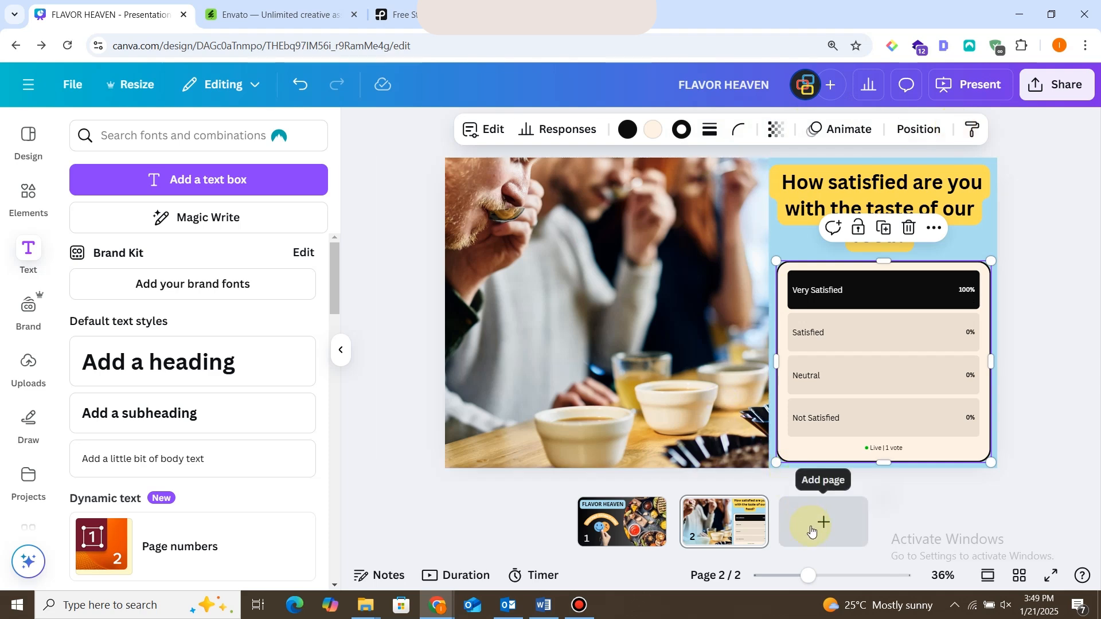
pyautogui.click(800, 163)
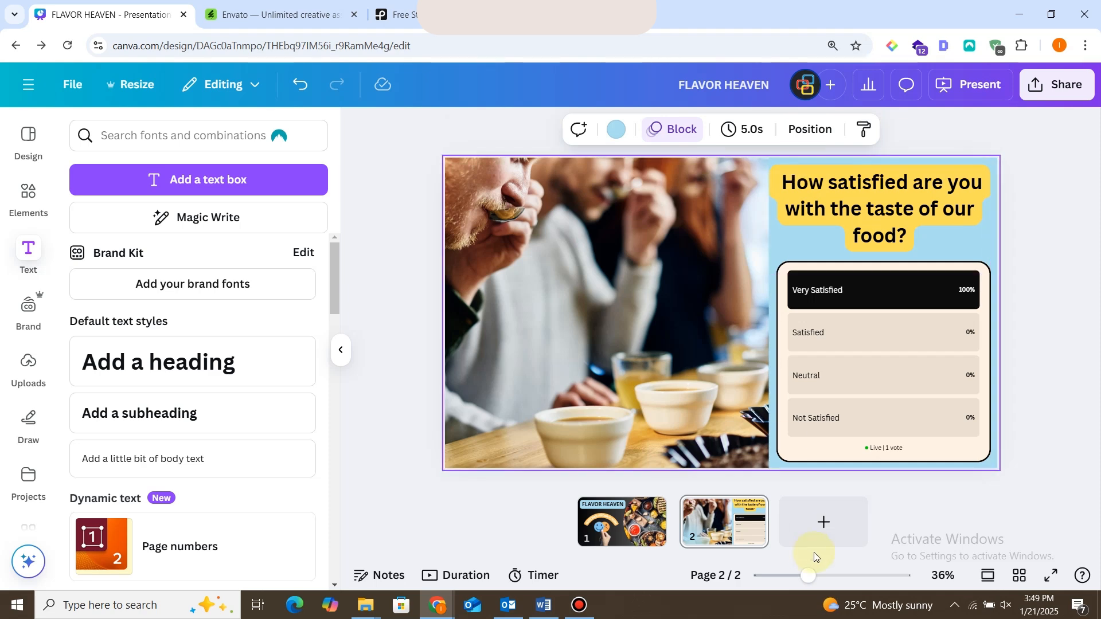
pyautogui.click(824, 523)
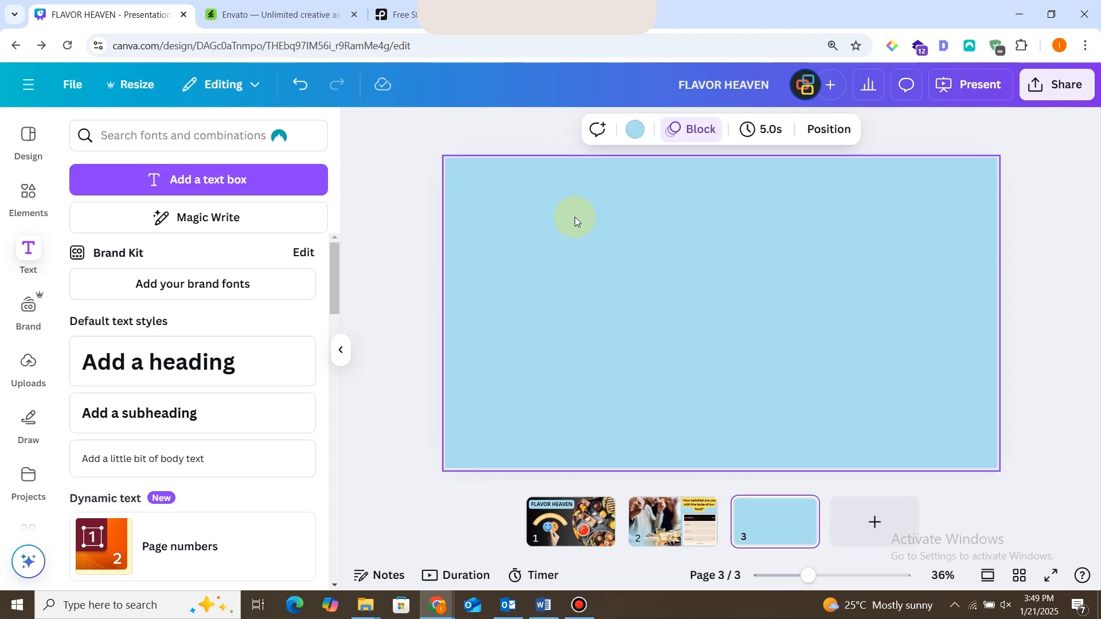
pyautogui.click(576, 222)
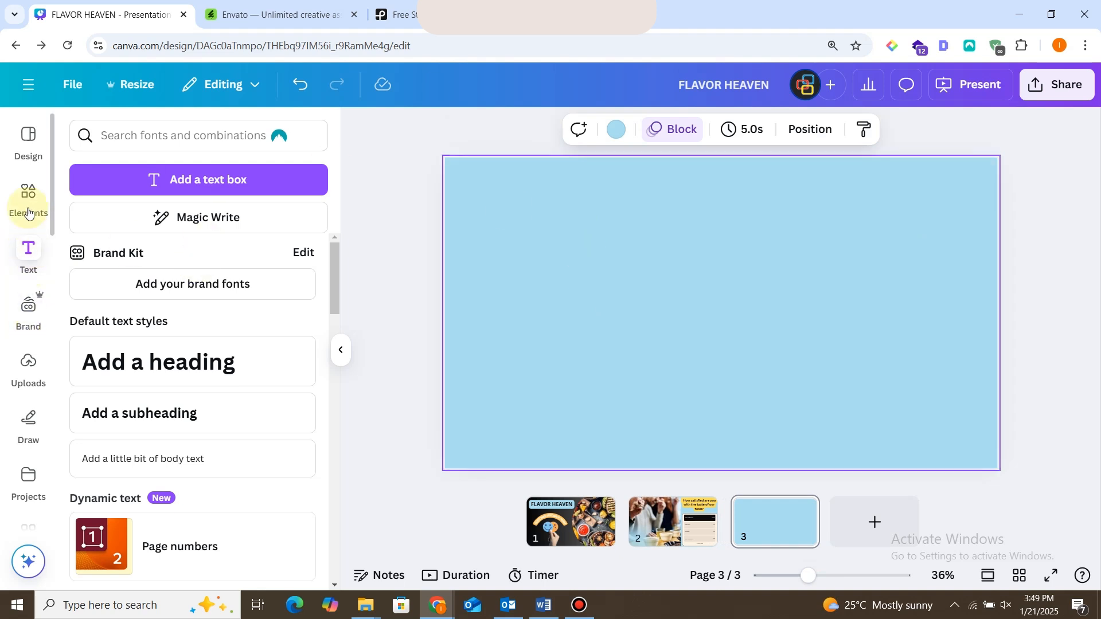
pyautogui.click(28, 362)
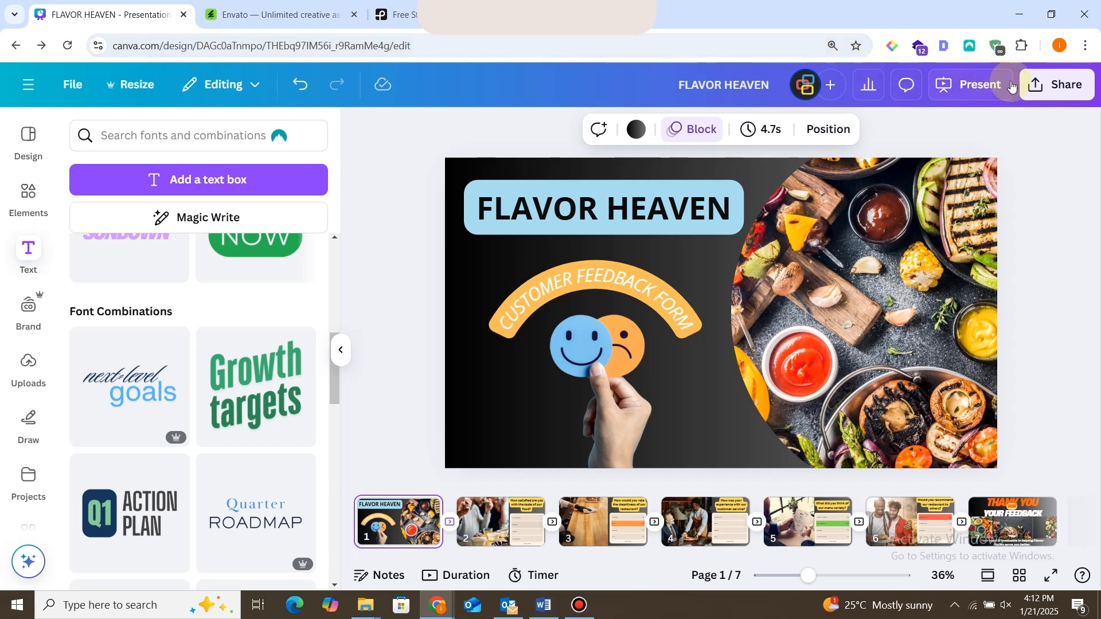
# Create a public view link for the finished design, copy it and return to the pages.
pyautogui.click(1045, 89)
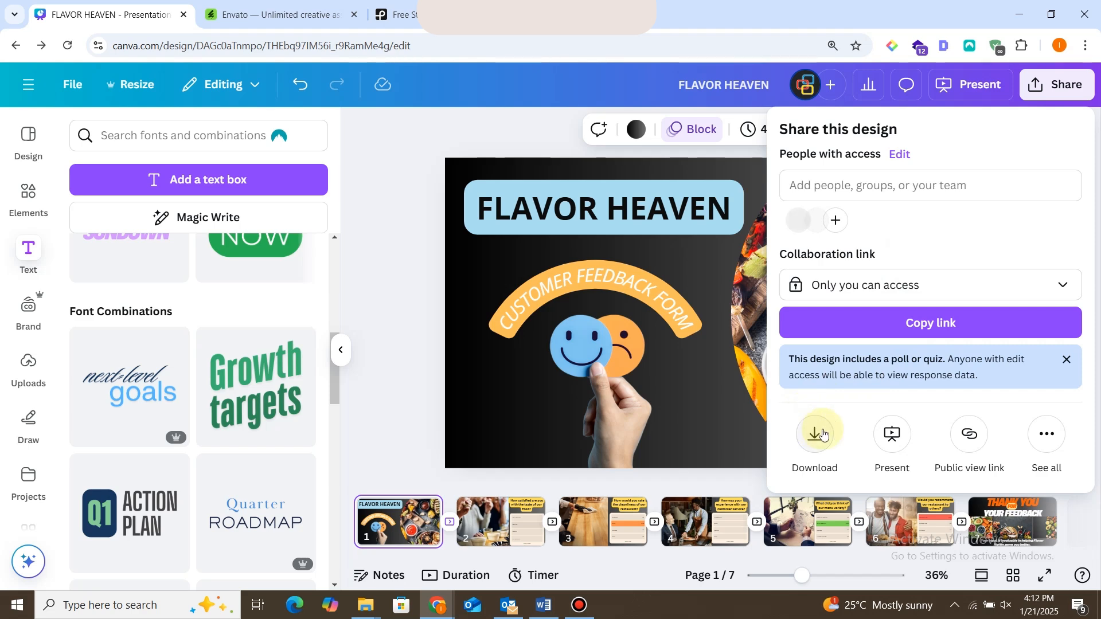
pyautogui.click(969, 436)
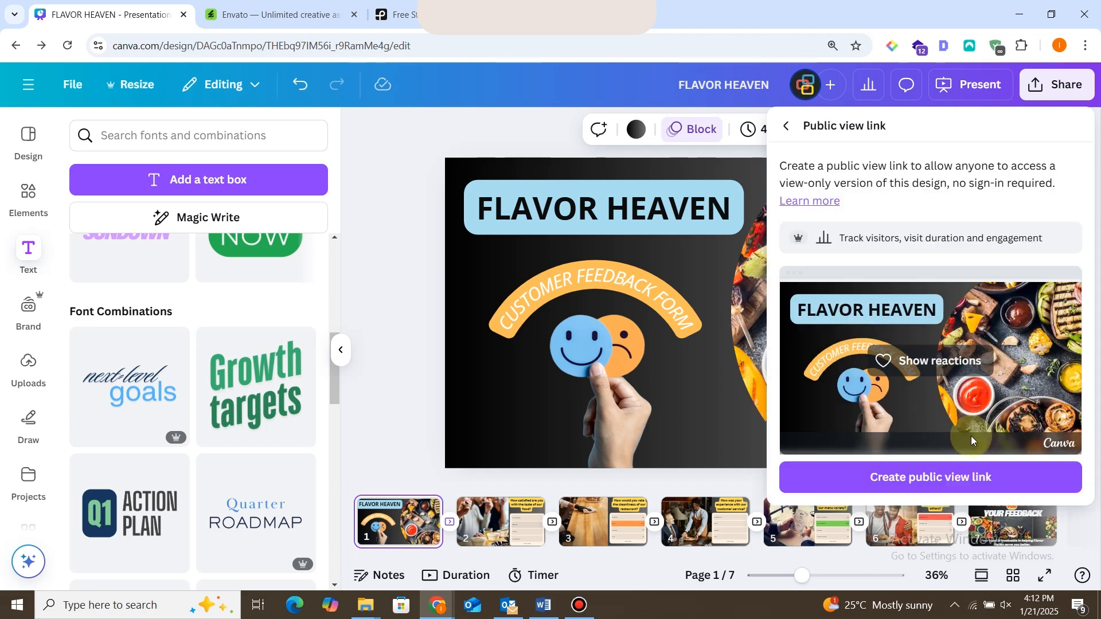
pyautogui.click(961, 477)
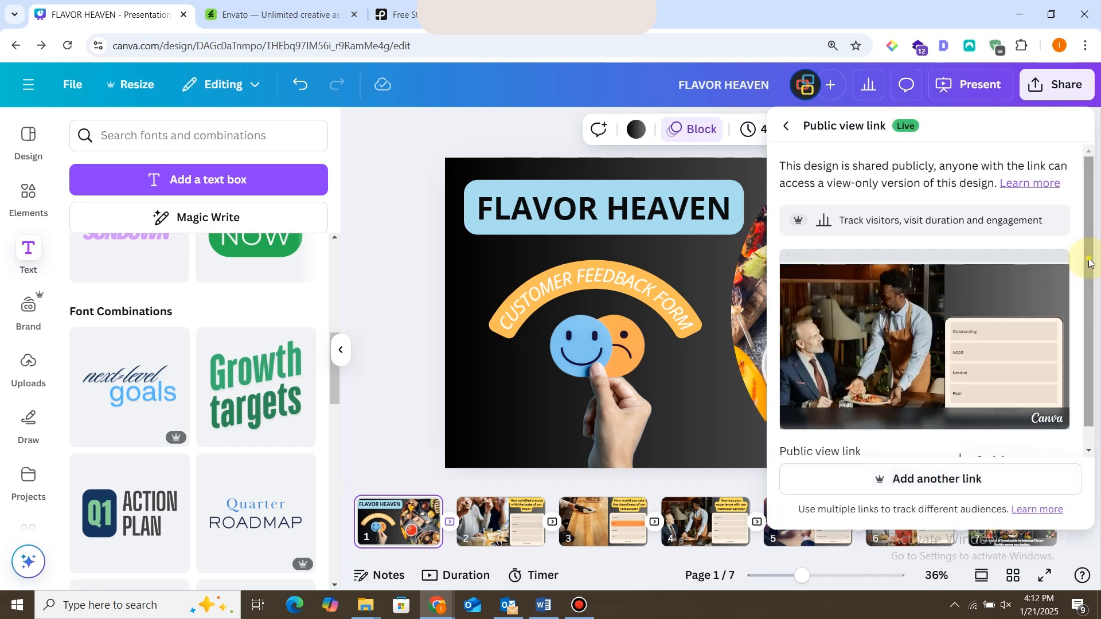
pyautogui.moveTo(1089, 263); pyautogui.dragTo(1091, 347)
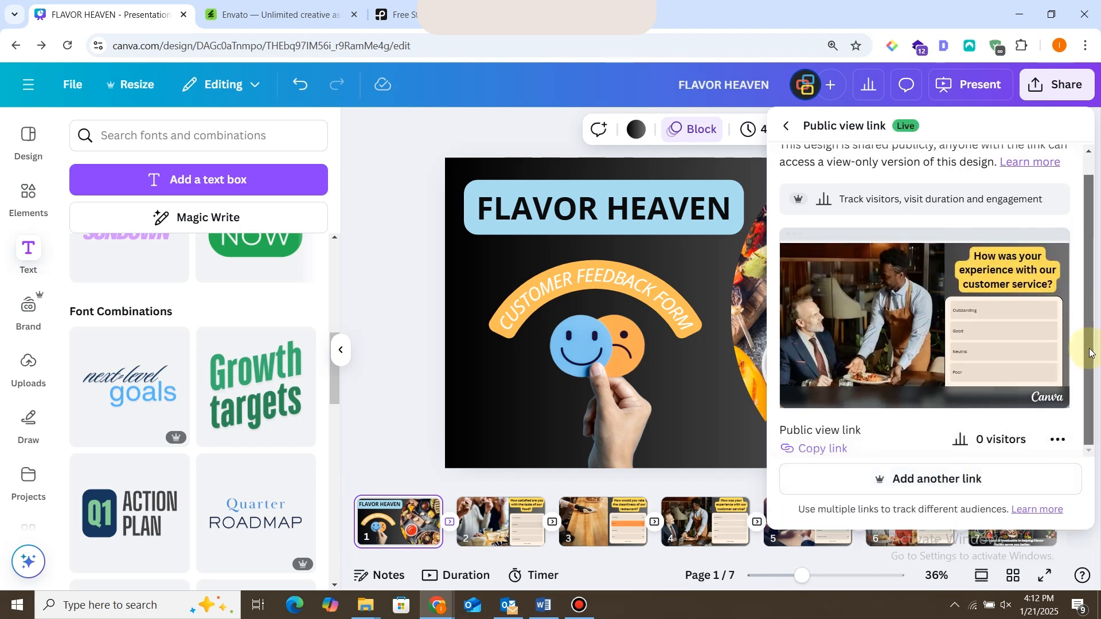
pyautogui.click(841, 452)
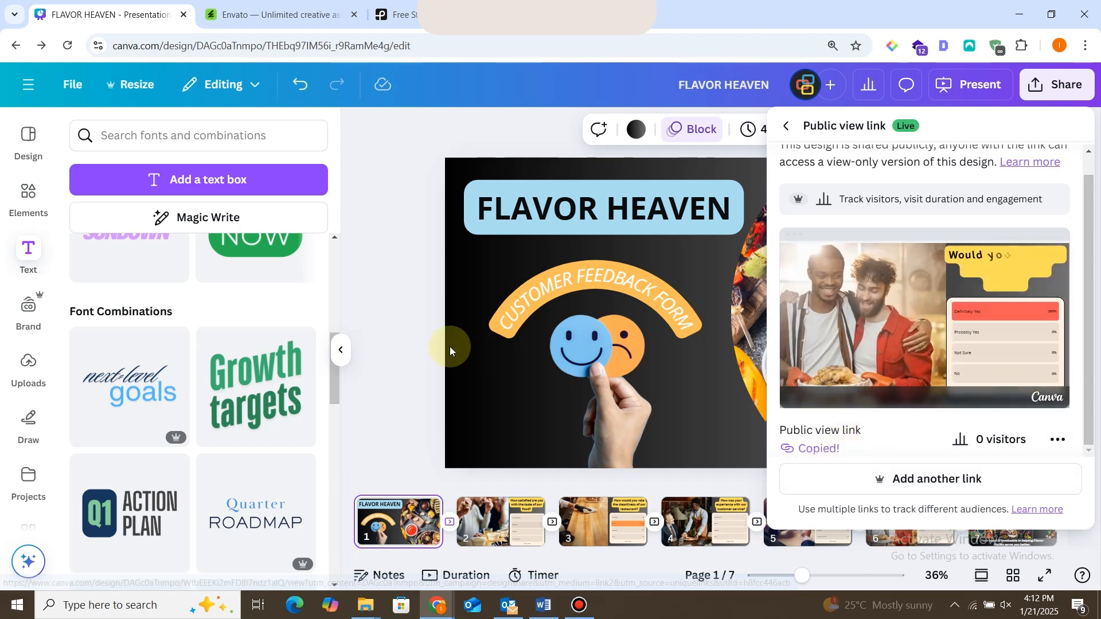
pyautogui.click(408, 325)
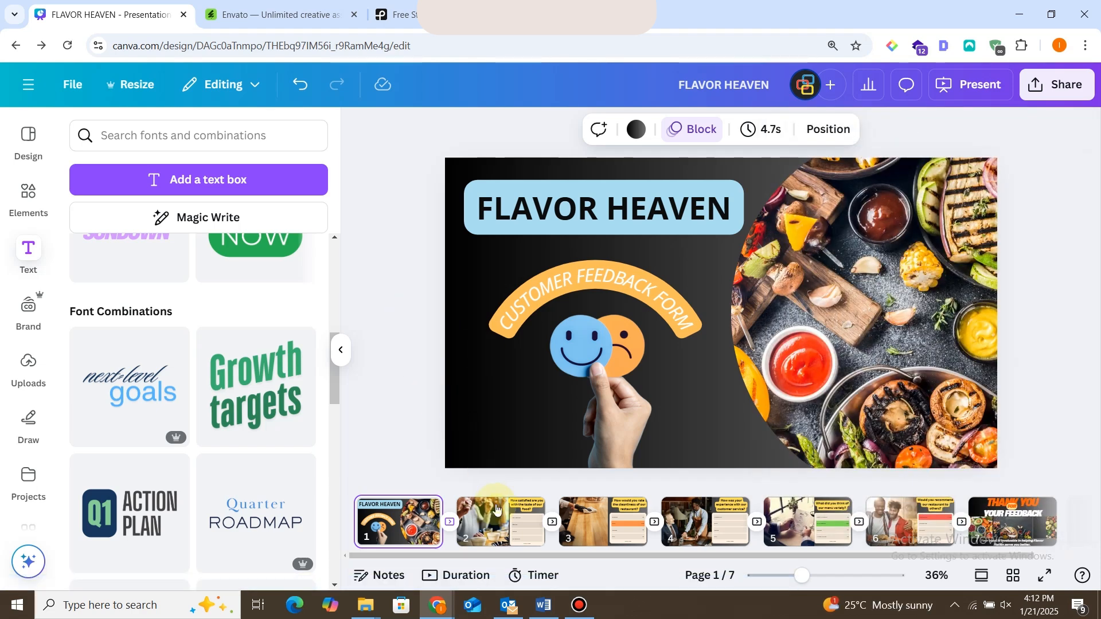
pyautogui.click(497, 509)
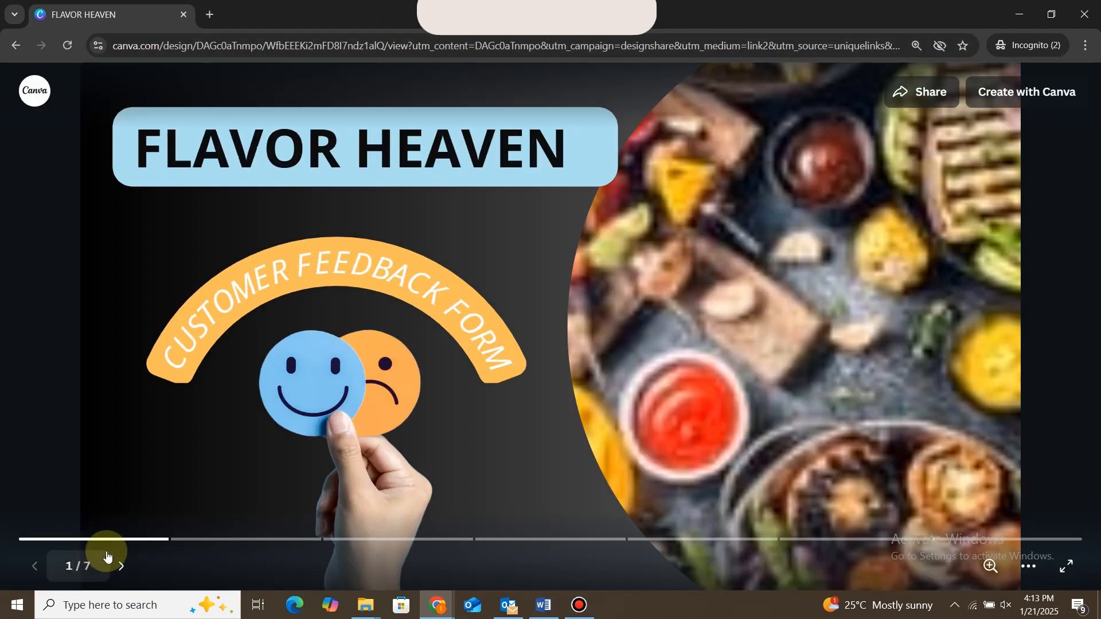
# In the public view, answer the food taste poll with "Very Satisfied" and the cleanliness poll with "Good".
pyautogui.click(121, 568)
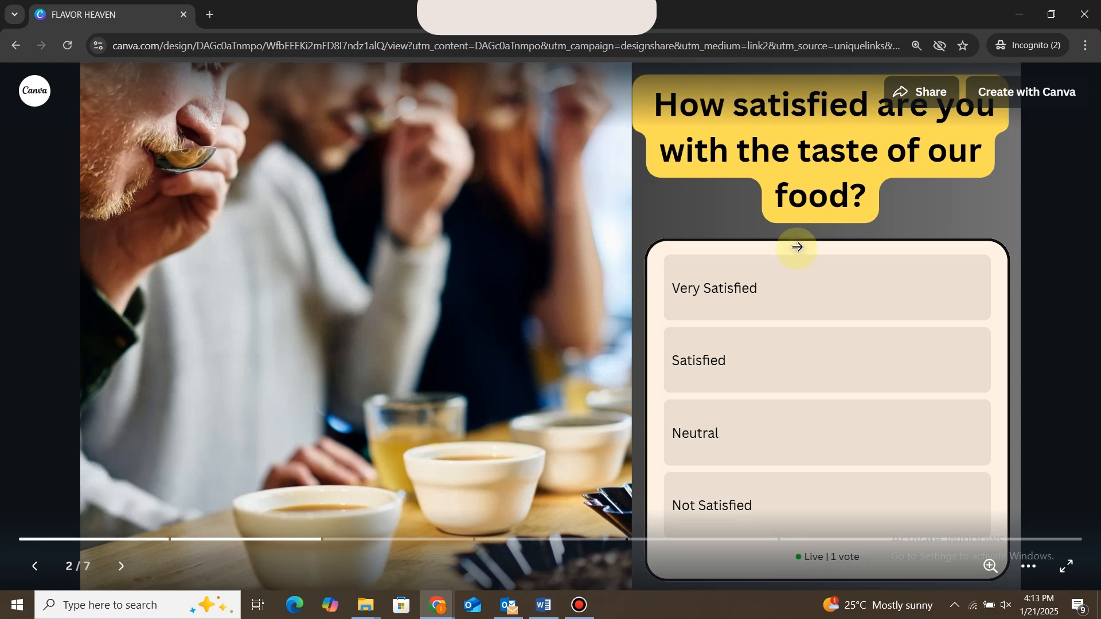
pyautogui.click(787, 288)
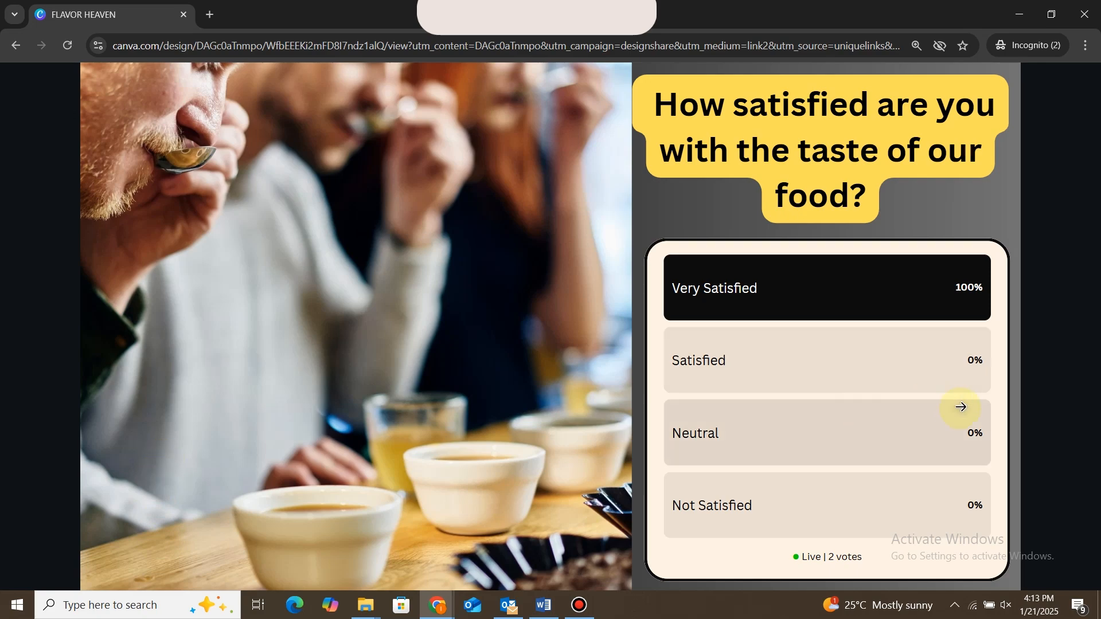
pyautogui.click(1011, 402)
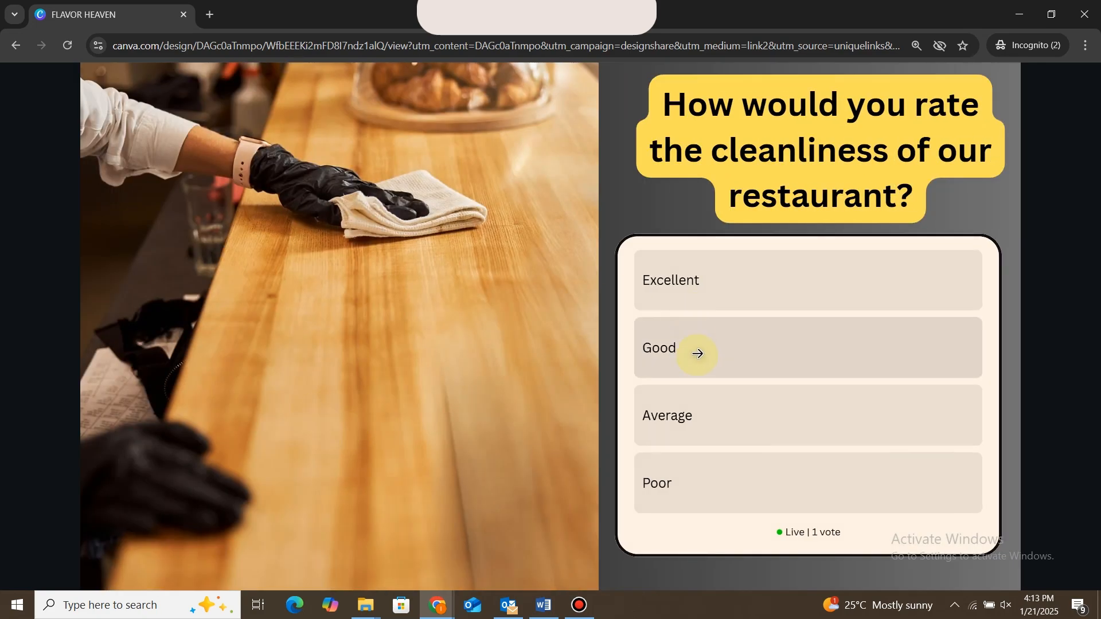
pyautogui.click(698, 354)
pyautogui.click(1018, 370)
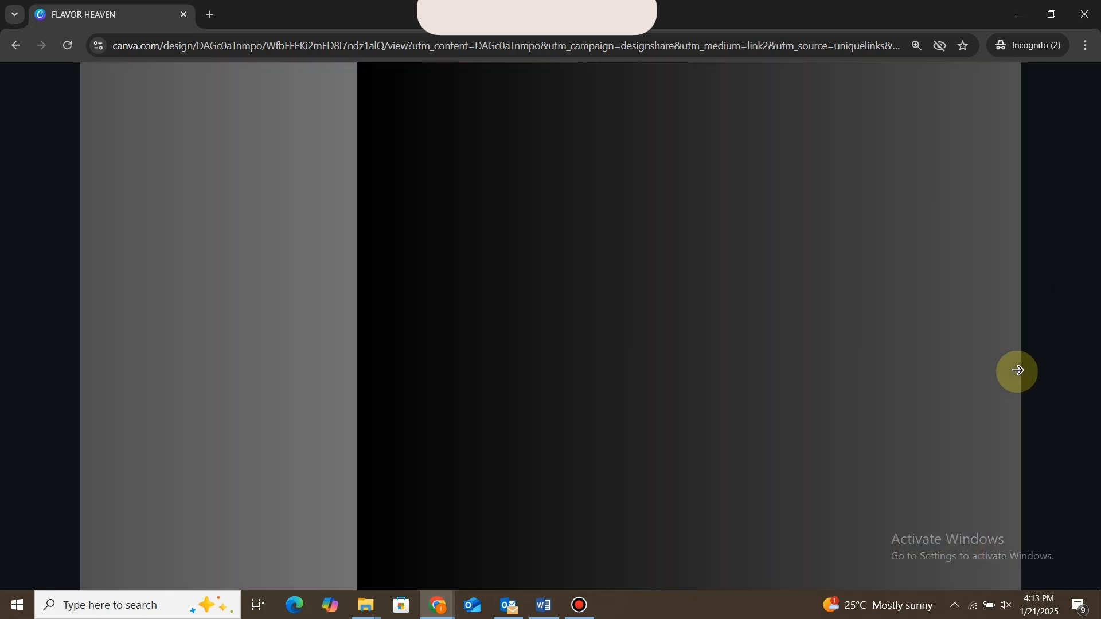
# Answer the customer service poll with "Outstanding", the menu variety poll with "Limited Choices" and the recommendation poll with "Probably Yes".
pyautogui.click(751, 277)
pyautogui.click(1010, 362)
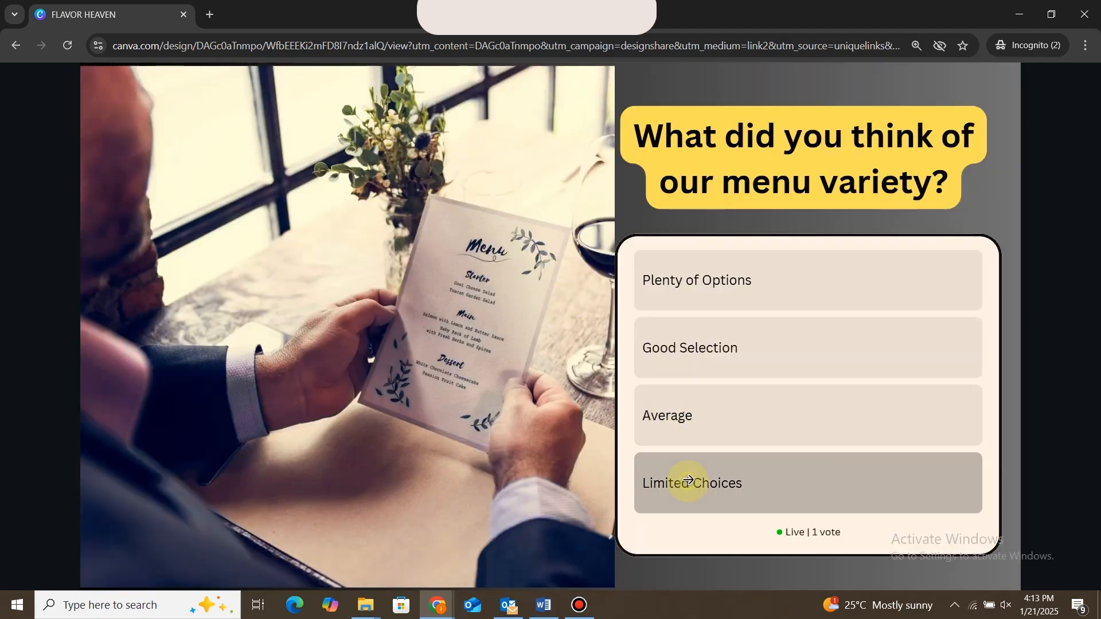
pyautogui.click(688, 480)
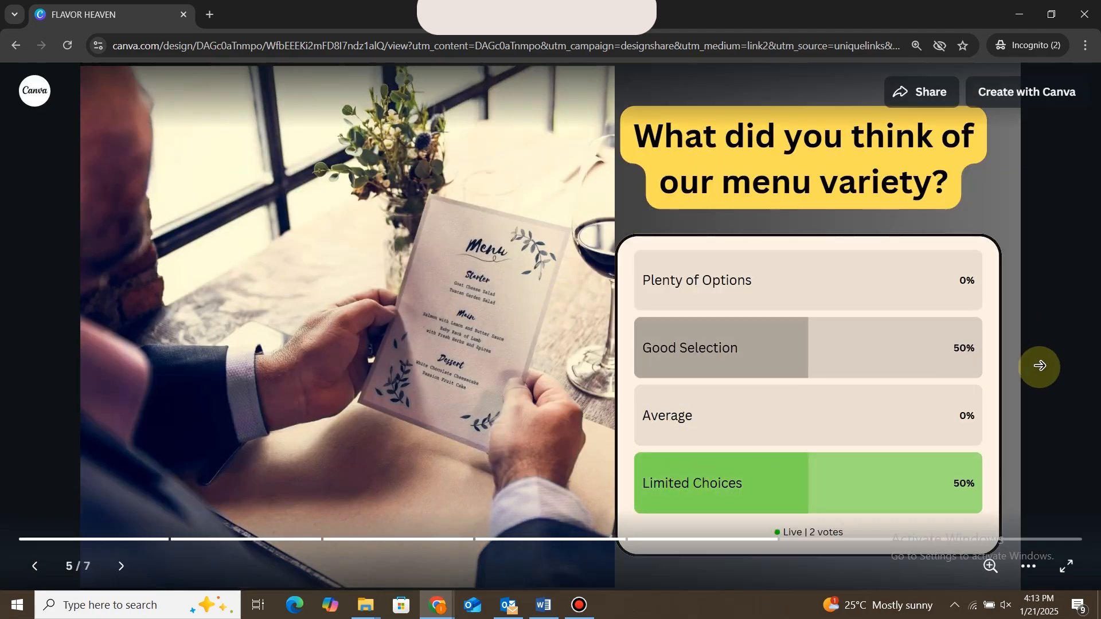
pyautogui.click(1040, 363)
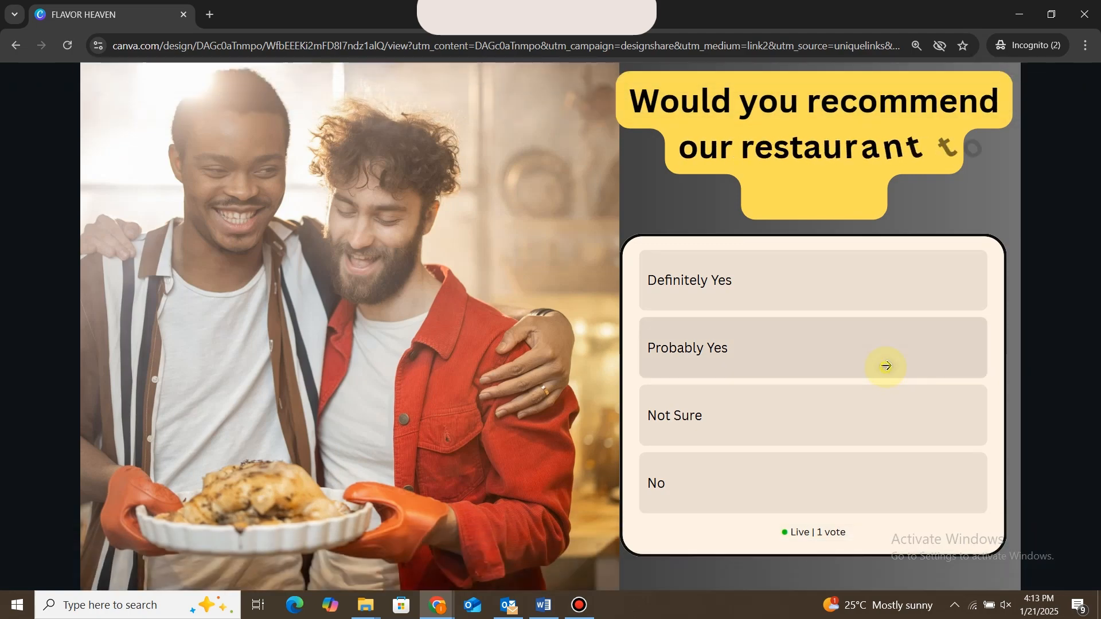
pyautogui.click(887, 362)
pyautogui.click(1032, 389)
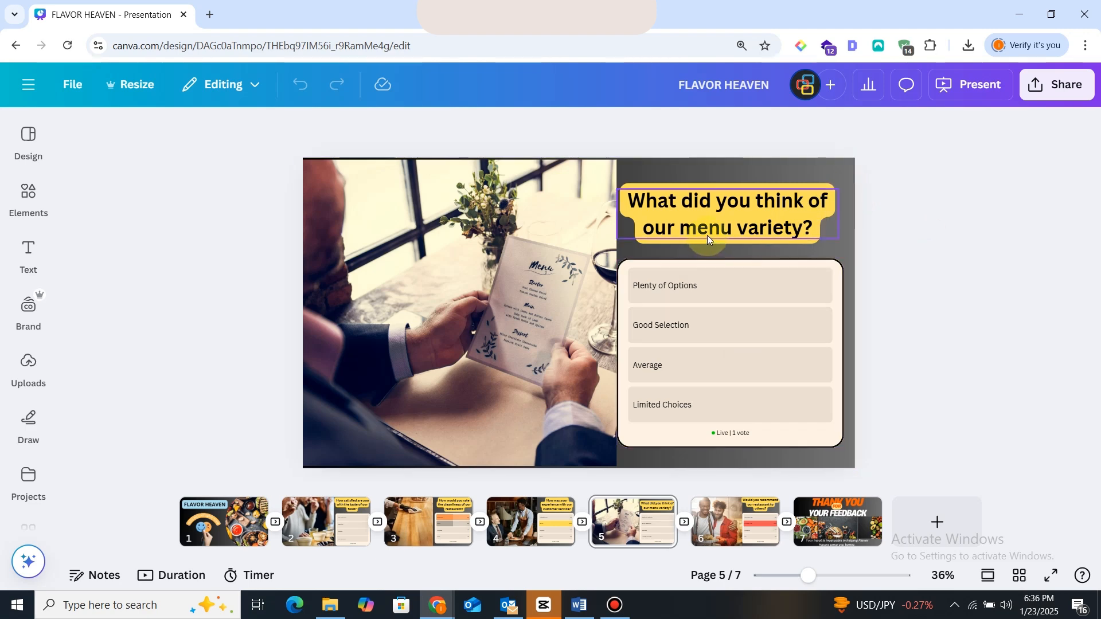
# In the design editor, open the responses of page 5's menu variety poll and download them as CSV.
pyautogui.click(695, 439)
pyautogui.click(440, 135)
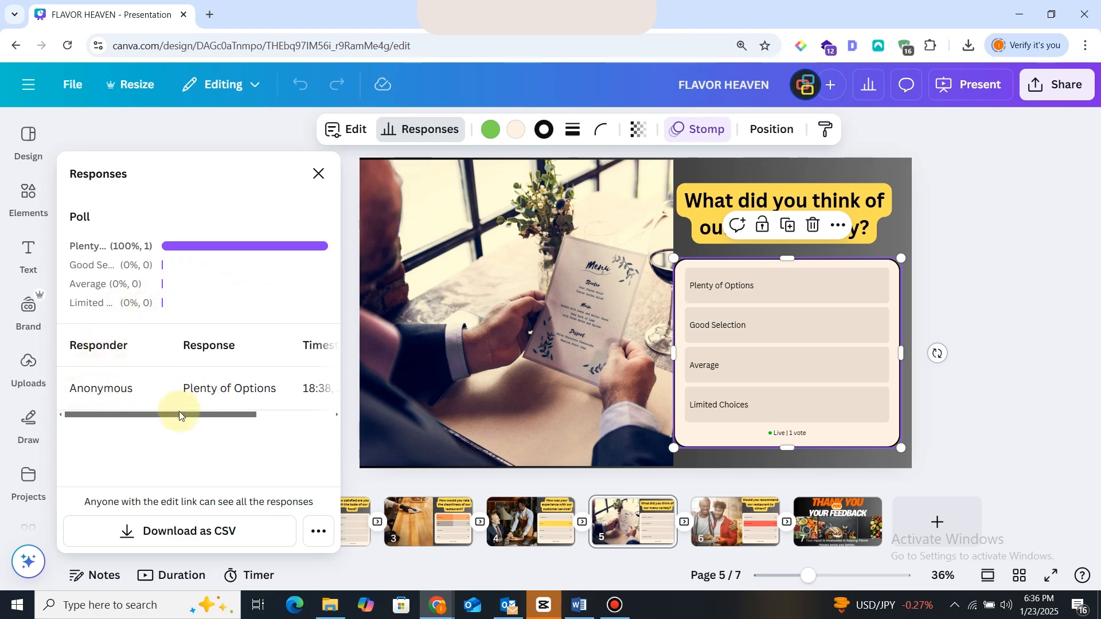
pyautogui.moveTo(179, 413); pyautogui.dragTo(256, 412)
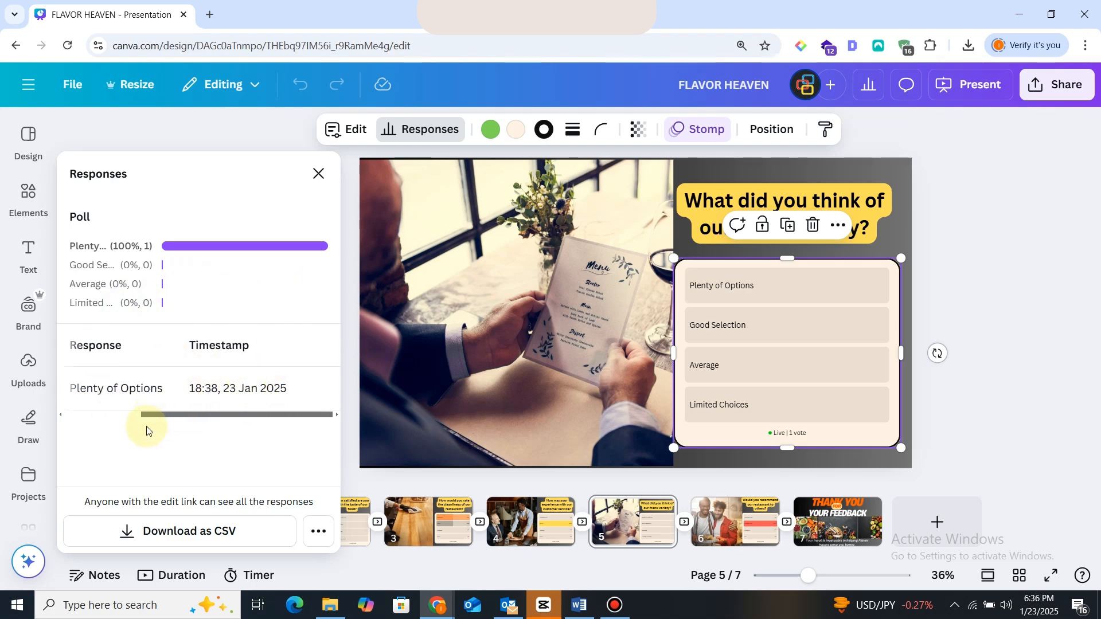
pyautogui.click(193, 532)
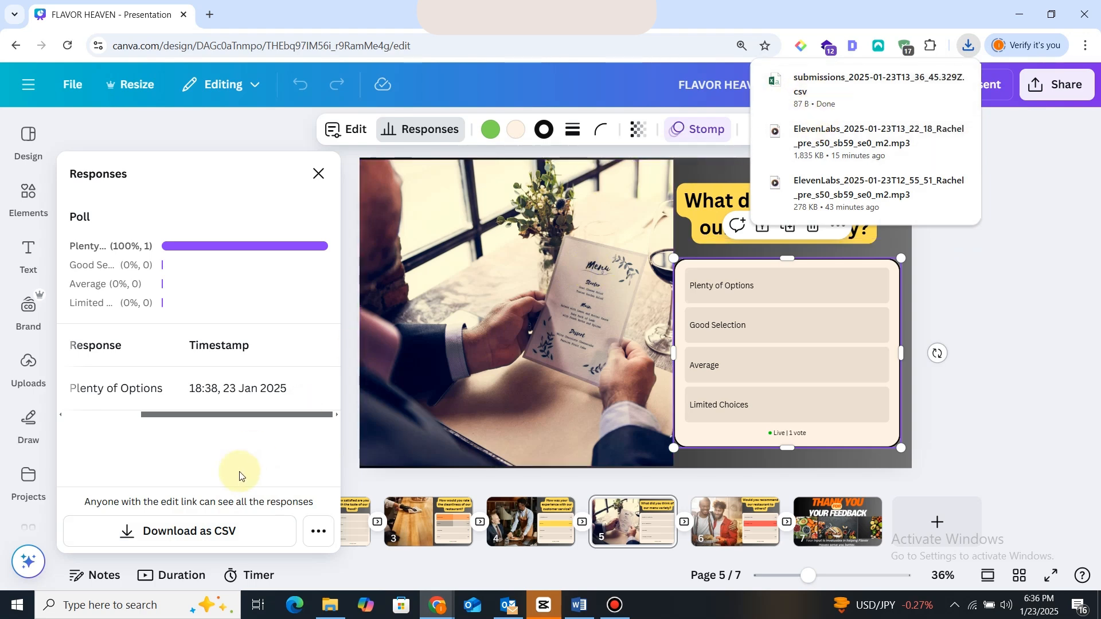
pyautogui.click(315, 532)
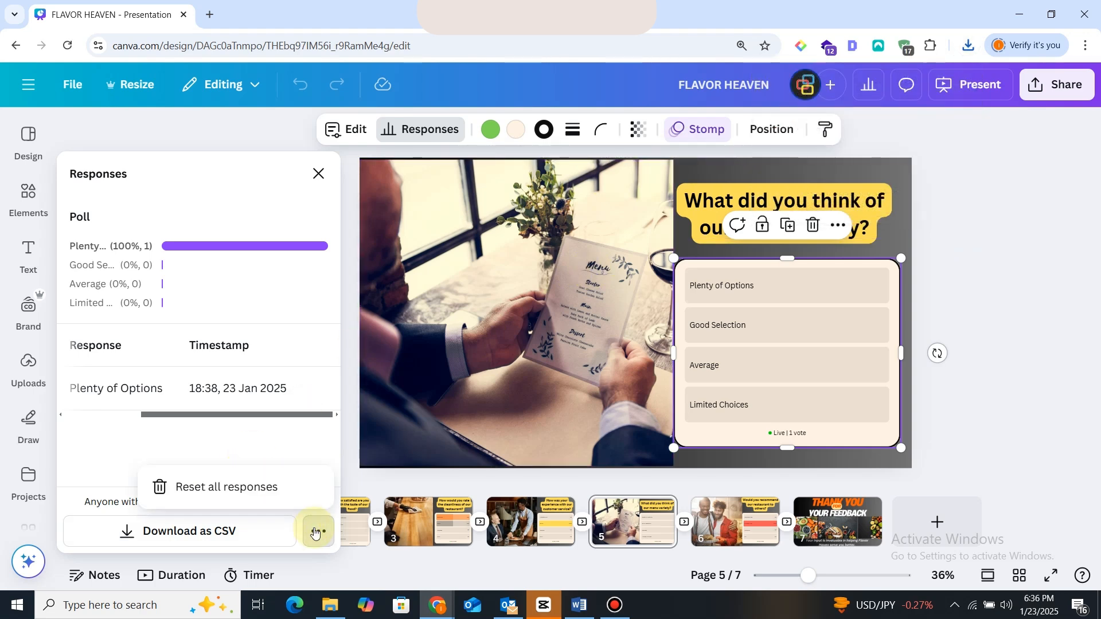
pyautogui.click(283, 492)
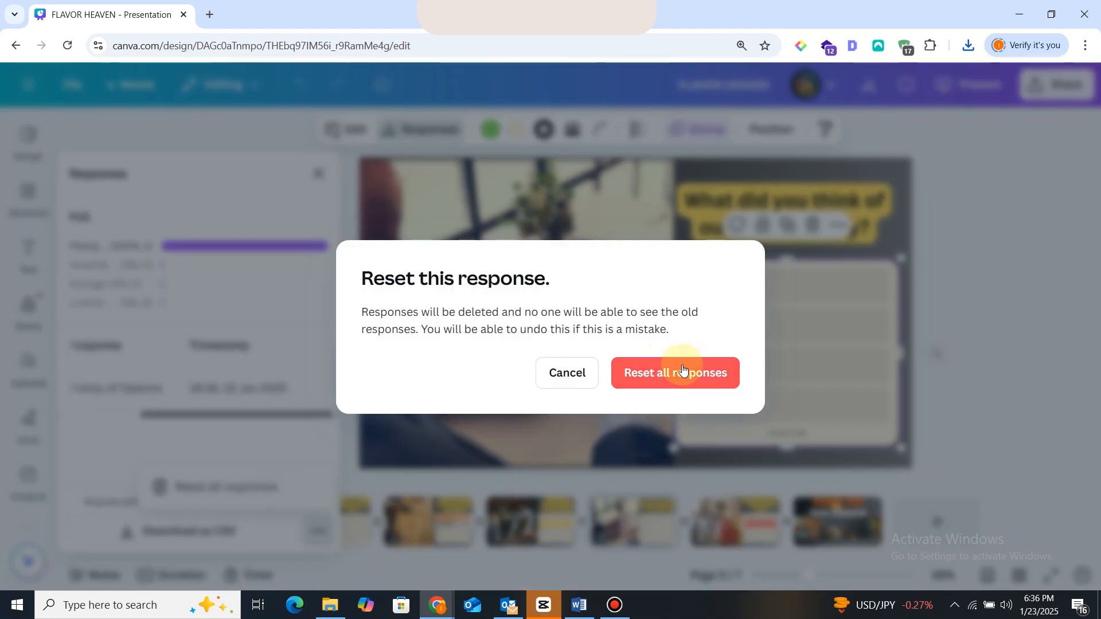
pyautogui.click(567, 371)
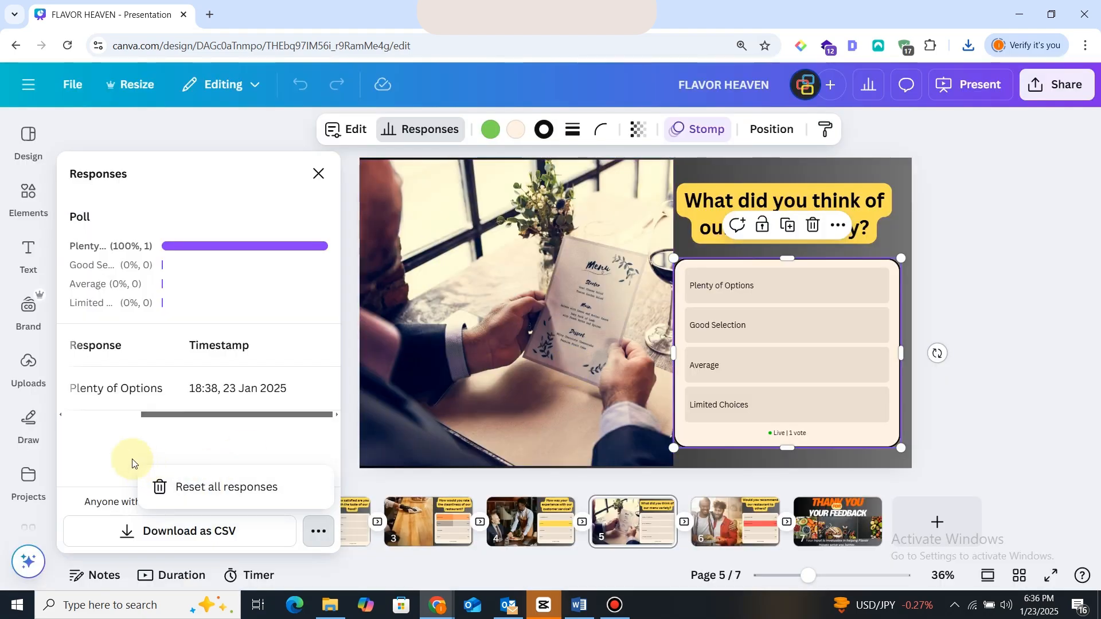
pyautogui.click(132, 462)
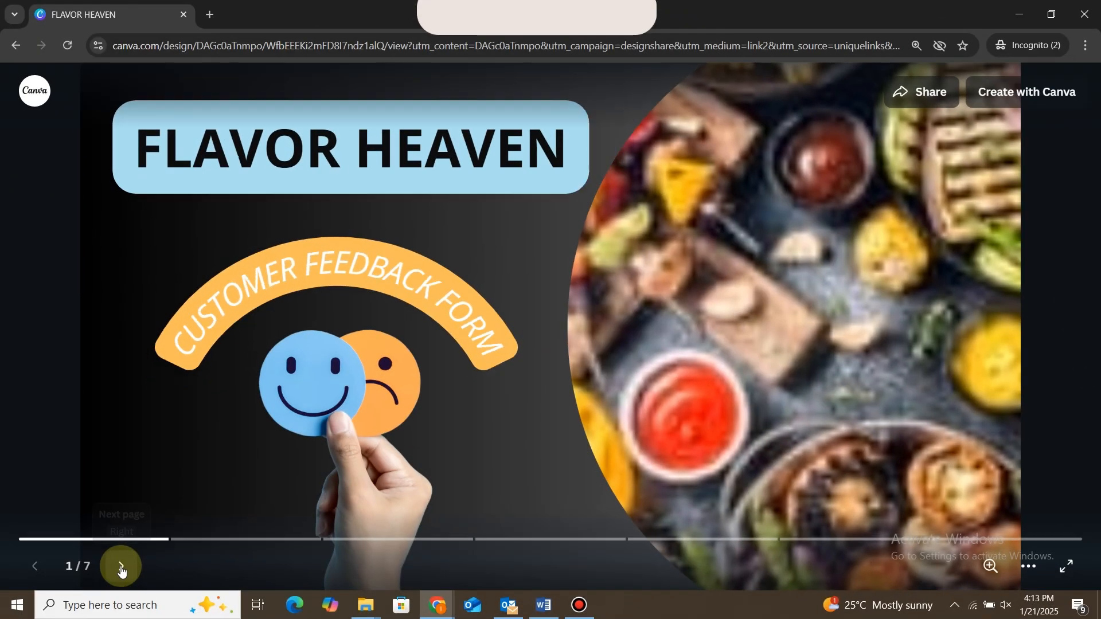
# Advance the publicly shared presentation to its second page.
pyautogui.click(120, 567)
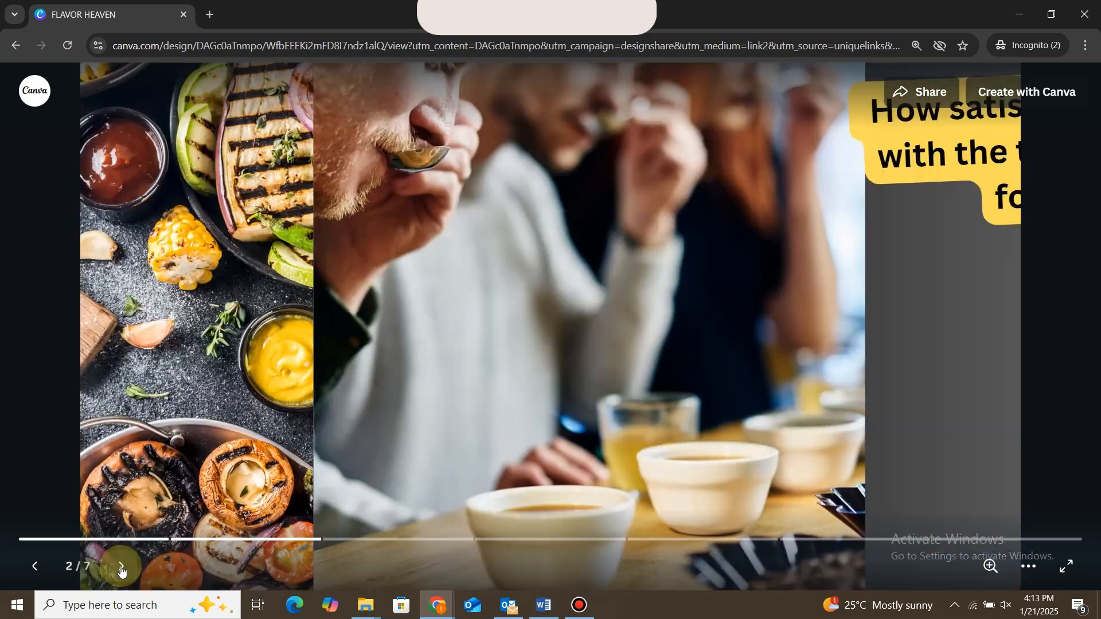